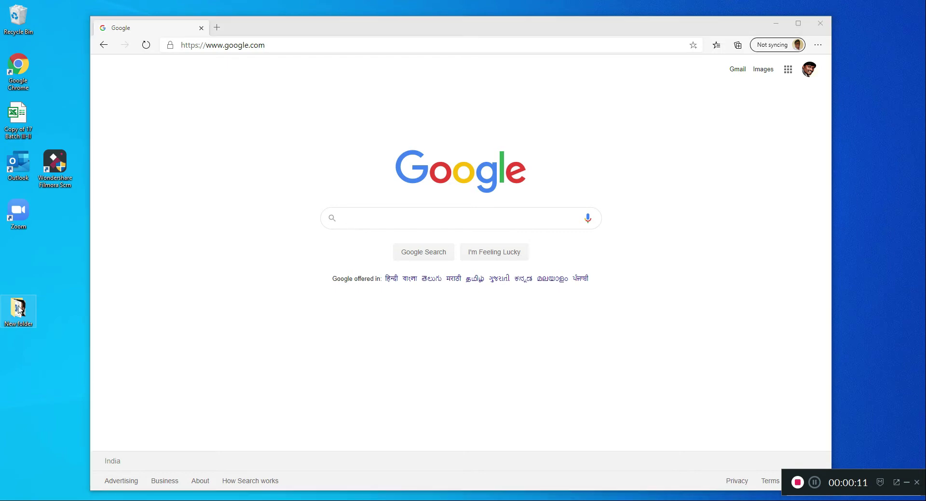
- Open the New Microsoft Word Document in New folder, review its quiz questions, then close the document and the folder
double_click(309, 192)
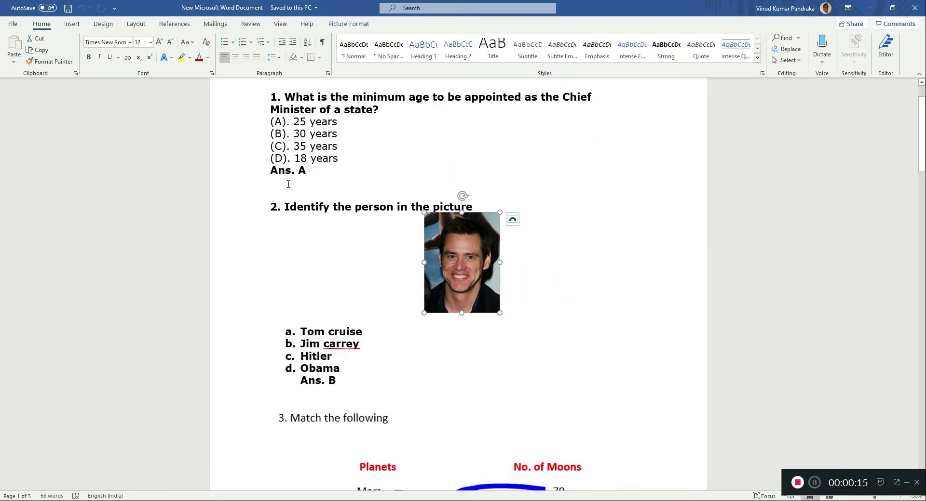
scroll(321, 213, "down", 10)
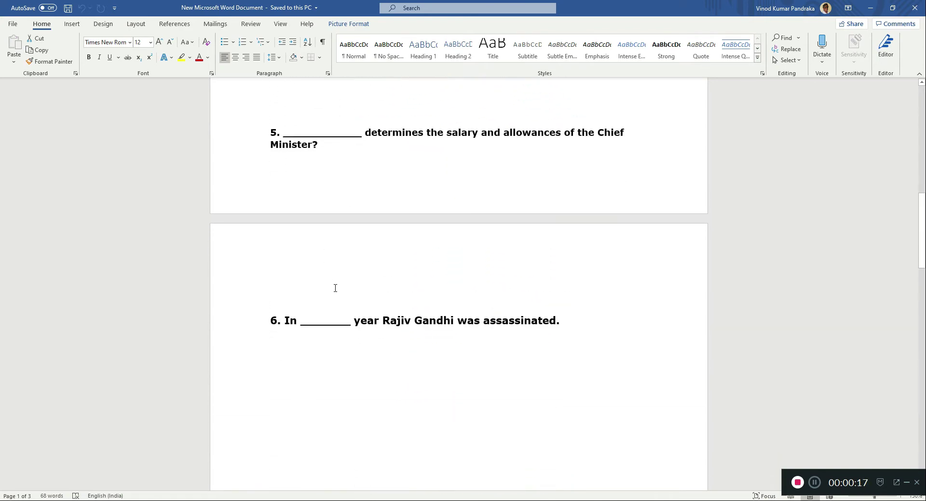
scroll(336, 288, "up", 10)
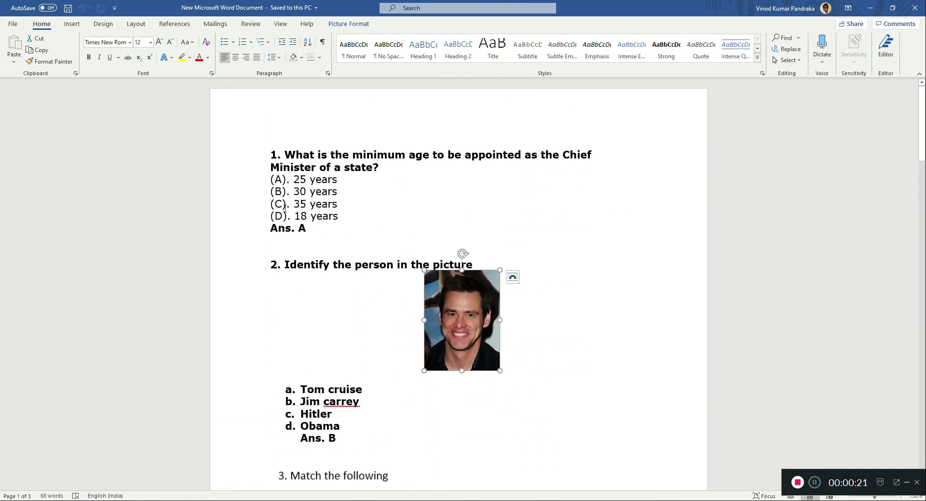
left_click(542, 317)
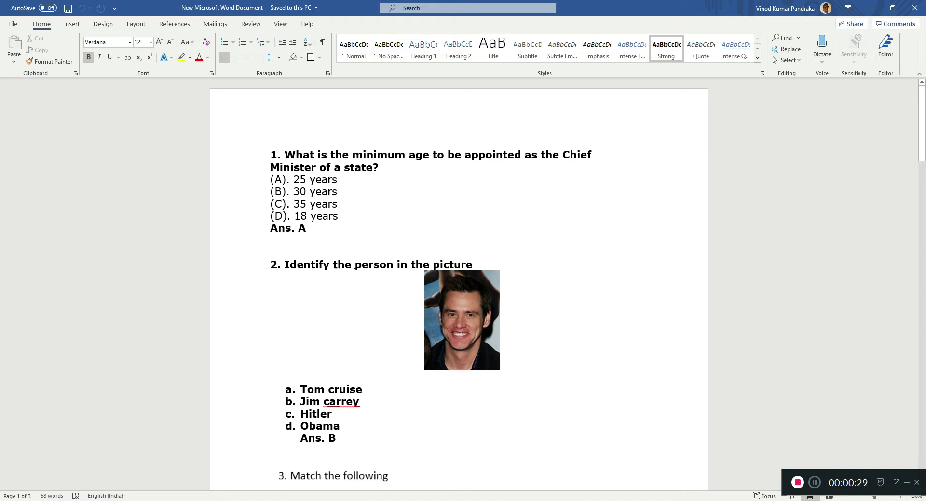
scroll(386, 314, "down", 2)
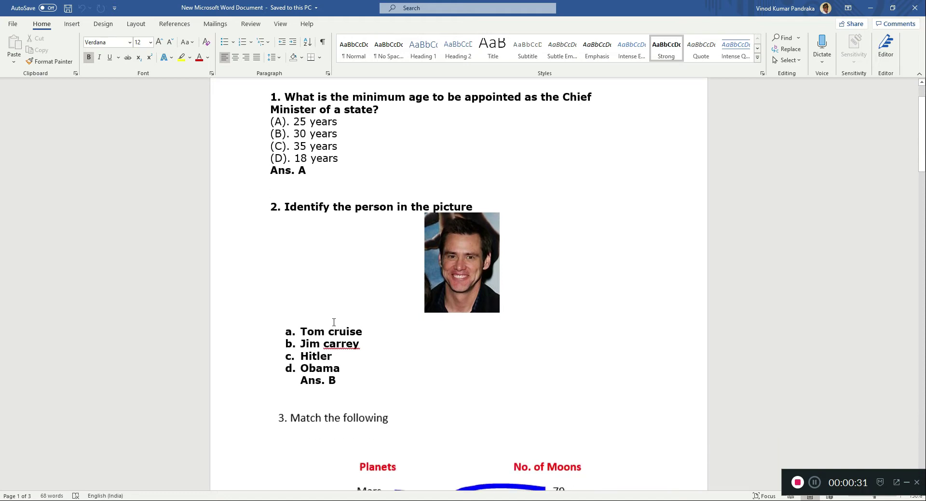
scroll(315, 228, "up", 1)
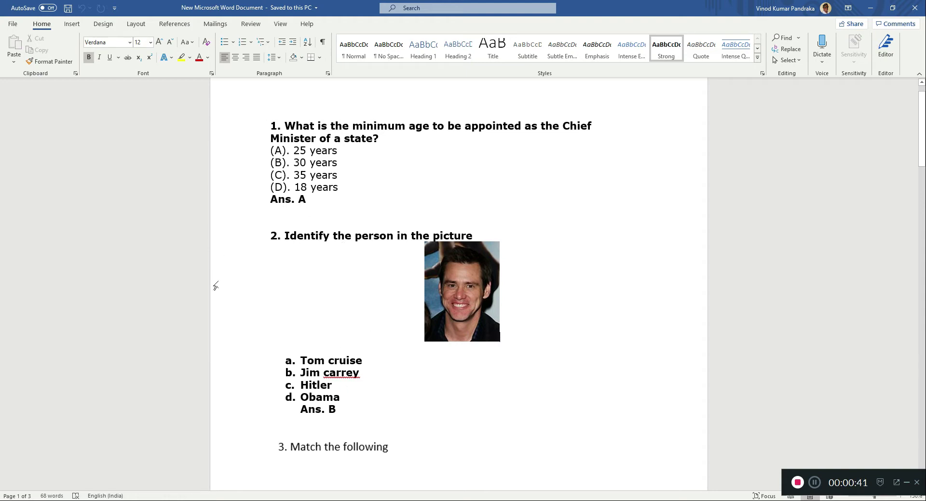
scroll(330, 271, "down", 8)
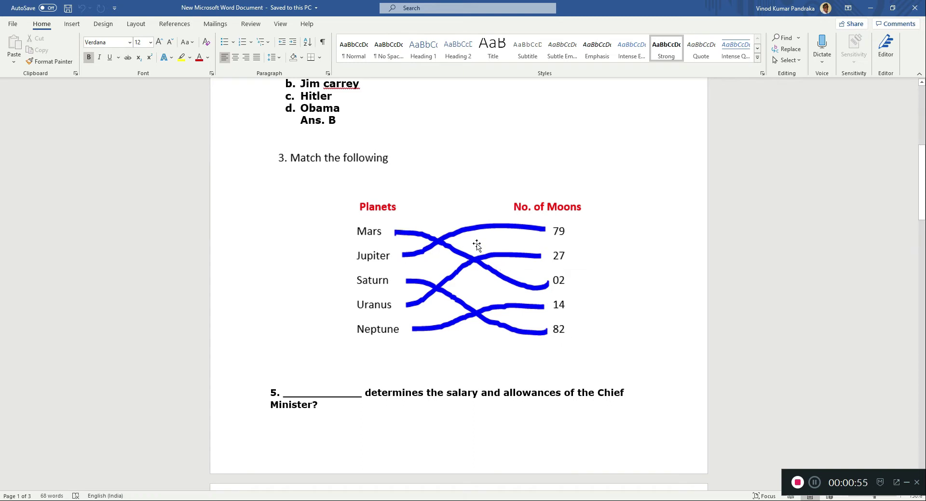
scroll(404, 282, "down", 2)
scroll(404, 282, "down", 5)
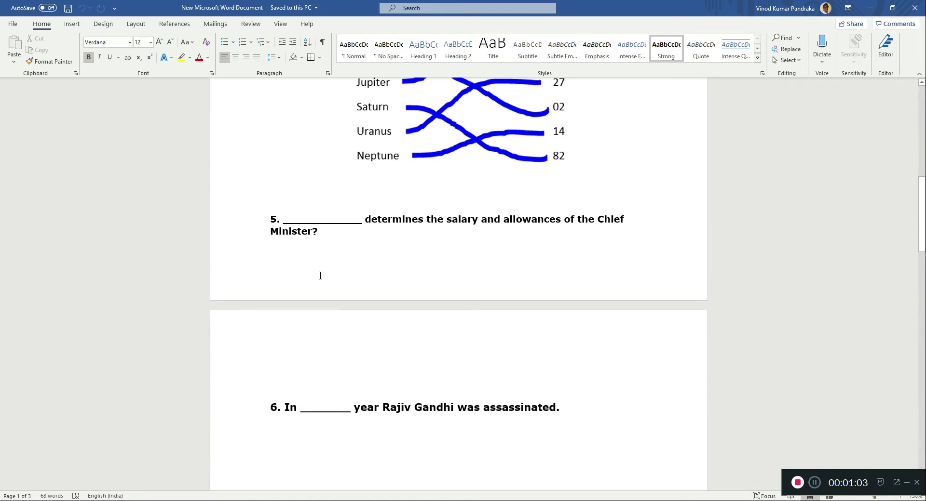
left_click(914, 8)
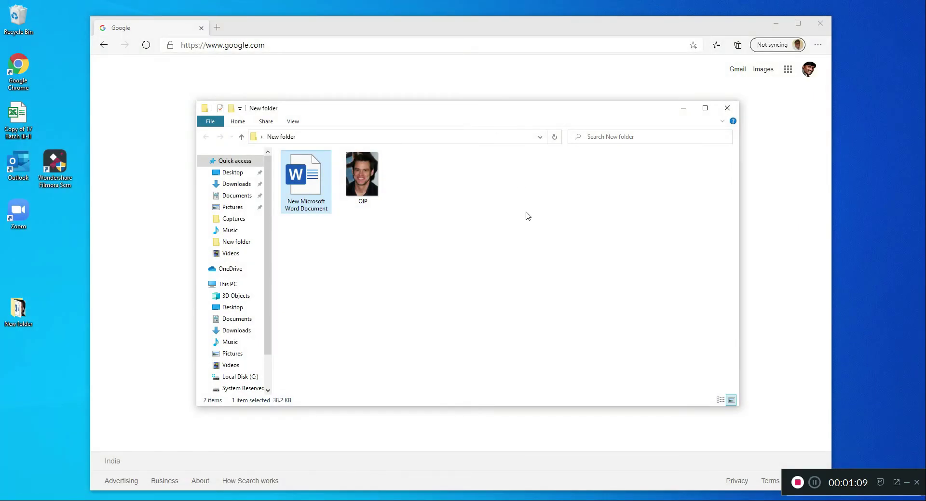
left_click(726, 108)
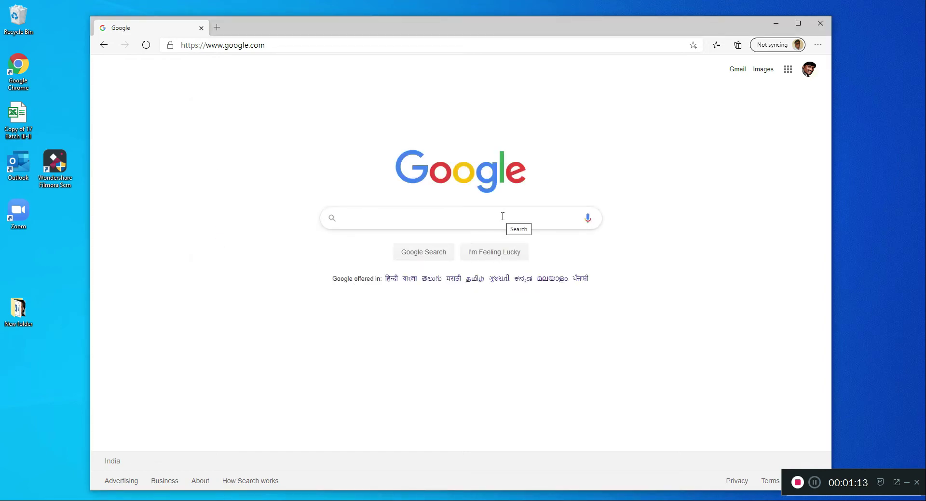
- Search Google for "google forms" and go to Google Forms for personal use from the Free Online Surveys result
type("goog")
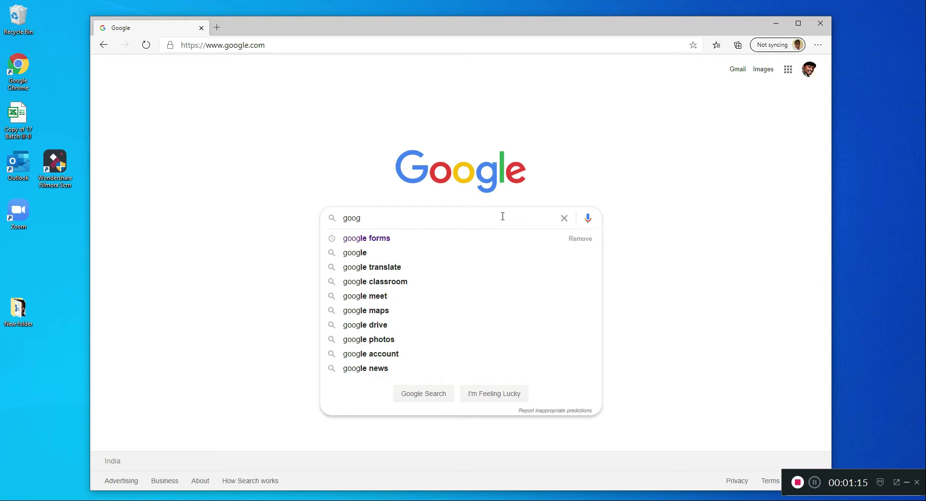
left_click(422, 238)
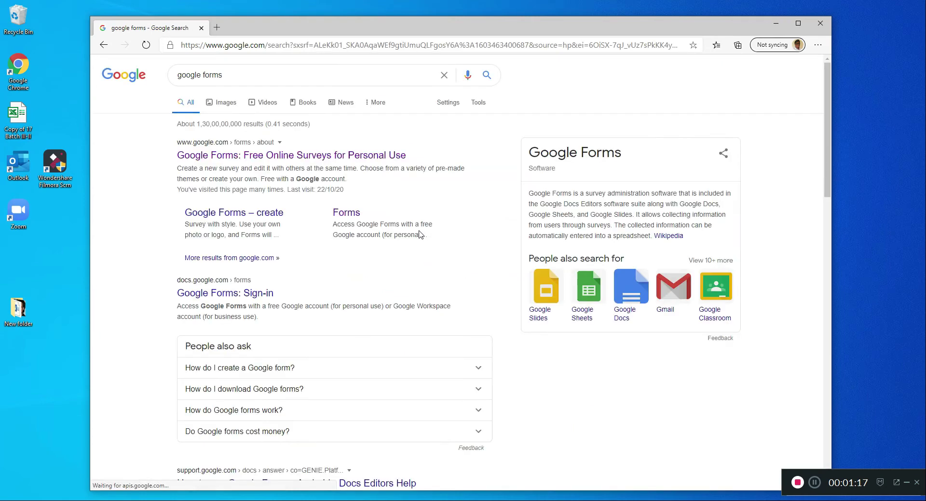
left_click(269, 157)
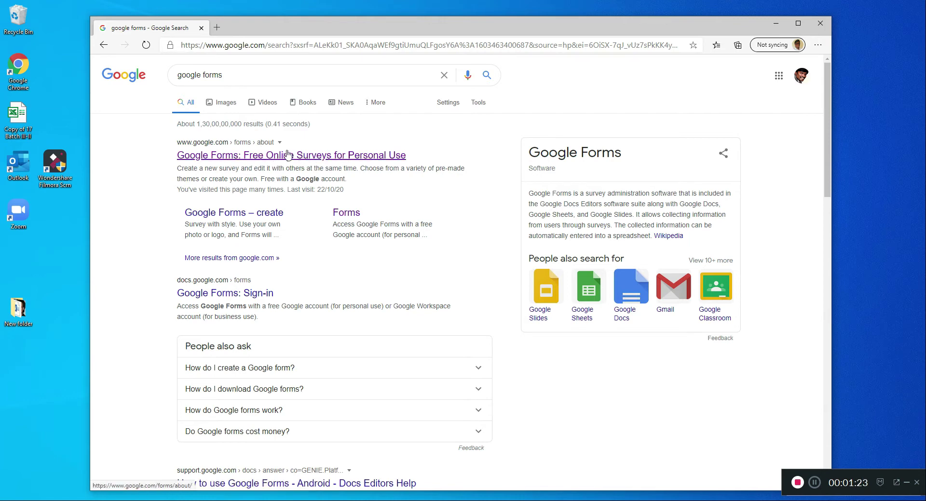
left_click(322, 157)
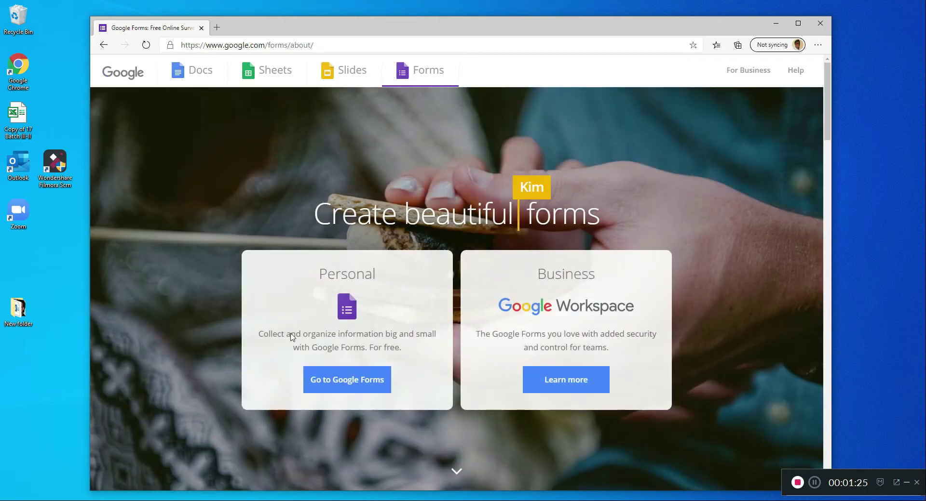
left_click(350, 384)
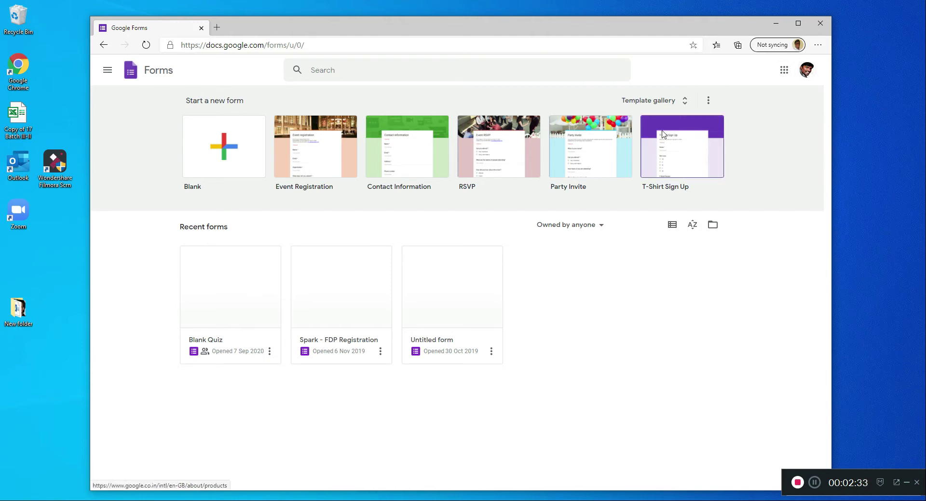
- Add another Google account in Forms, submitting the college e-mail address on the Google sign-in page
left_click(812, 70)
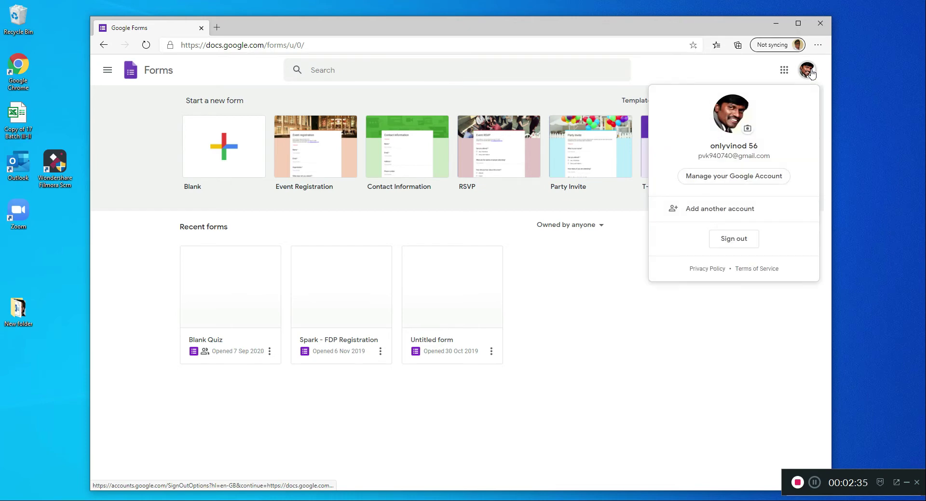
left_click(722, 212)
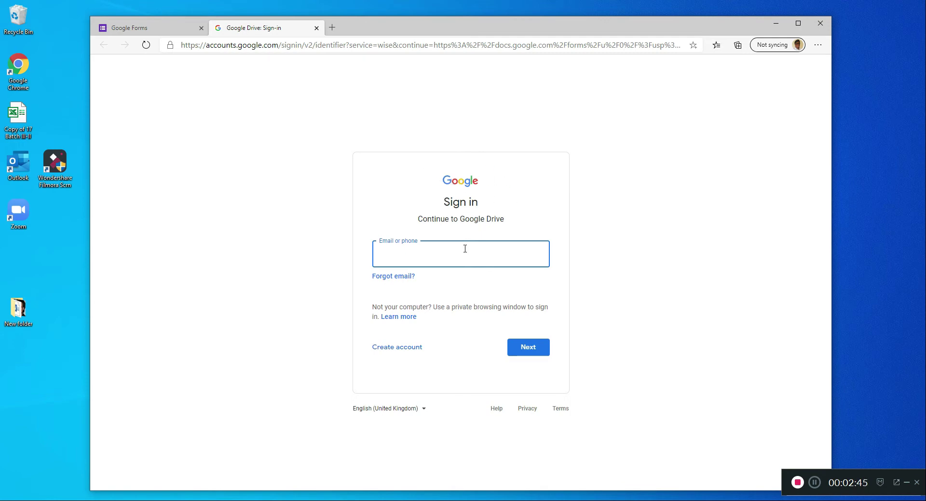
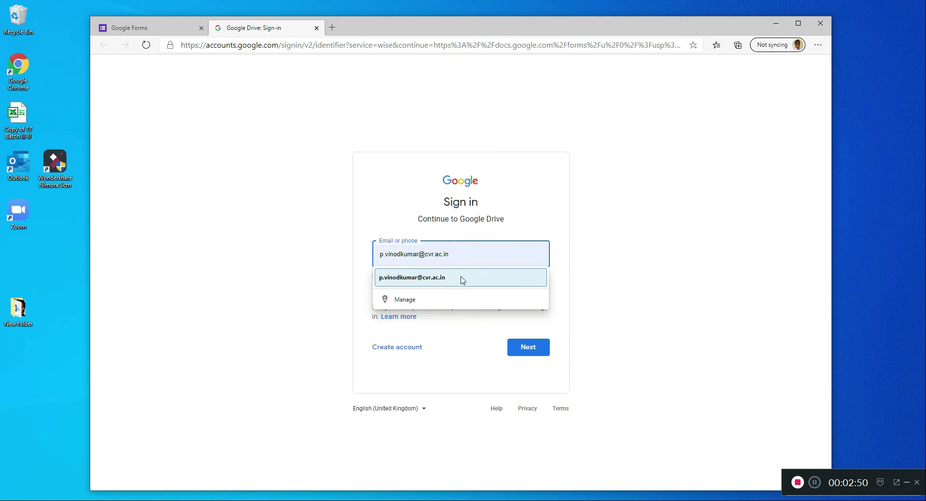
left_click(461, 278)
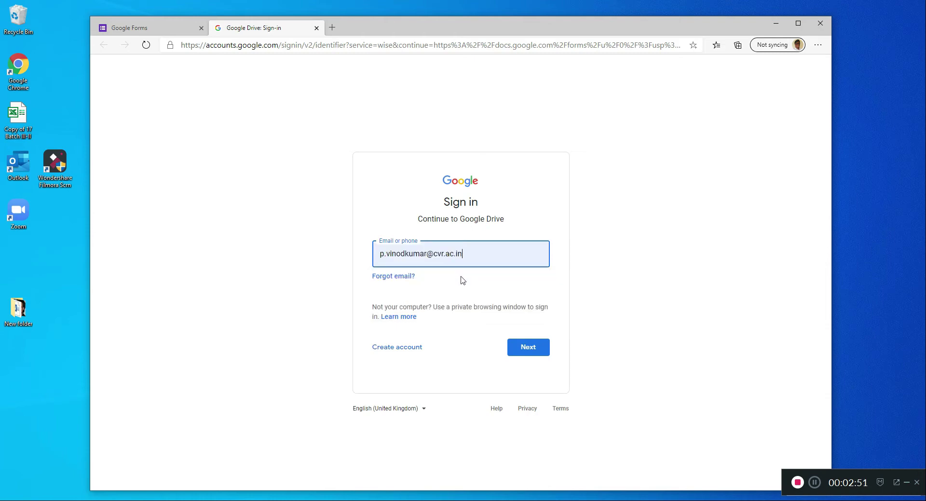
left_click(521, 348)
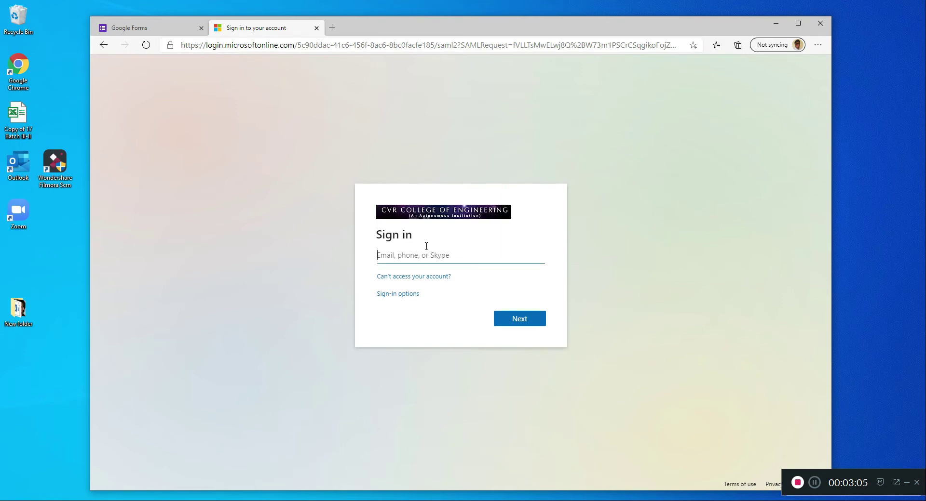
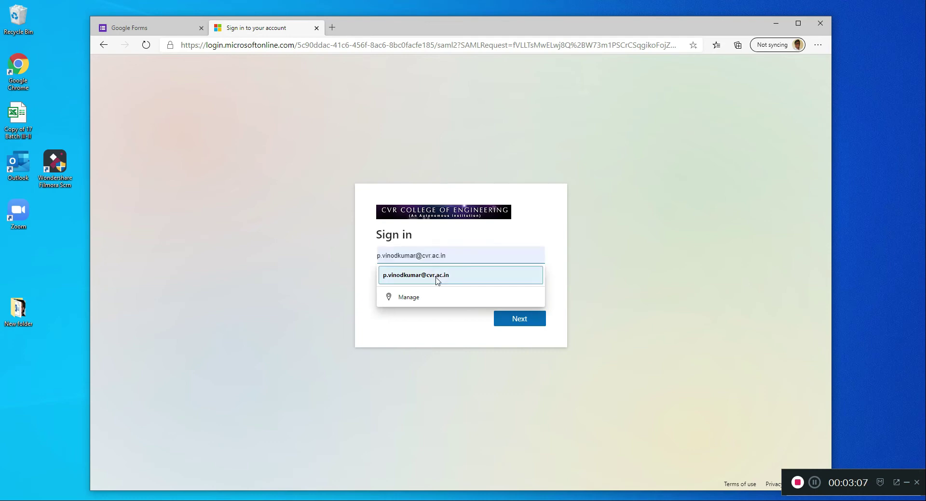
- Sign in on the CVR College of Engineering page with the college e-mail and account password, and choose to stay signed in
left_click(434, 277)
left_click(512, 327)
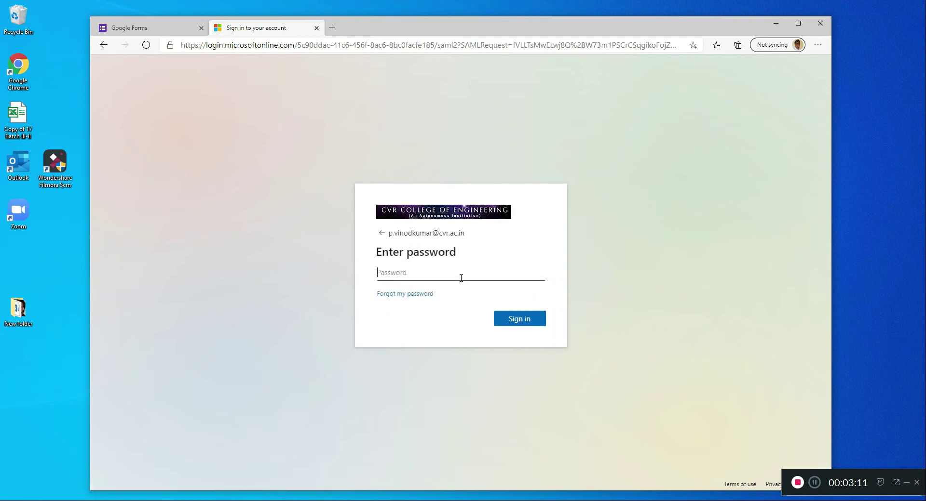
type("************")
key("Return")
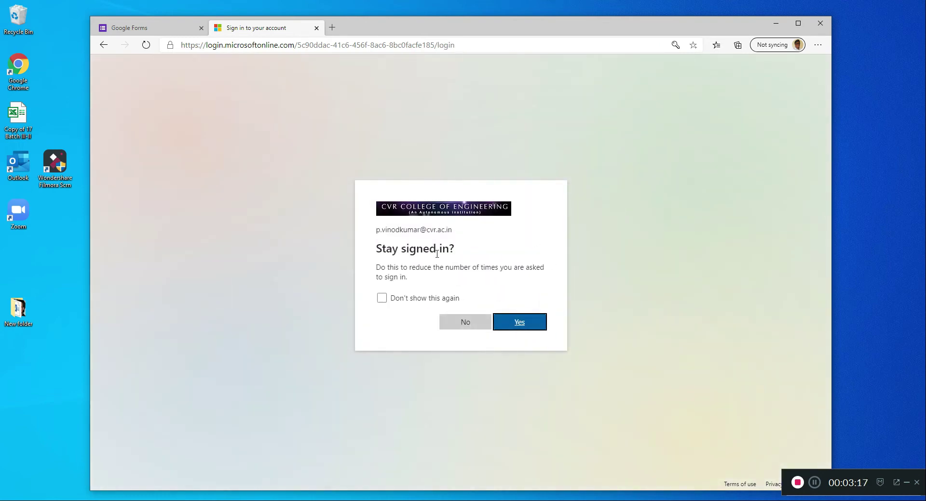
left_click(533, 324)
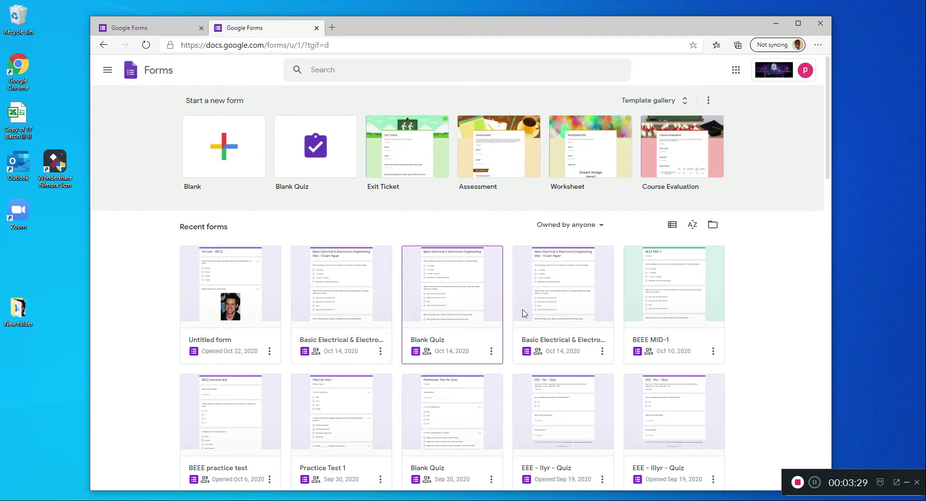
- Look over the college account's recent forms and close the other account's Google Forms tab
scroll(561, 345, "down", 3)
scroll(605, 316, "down", 5)
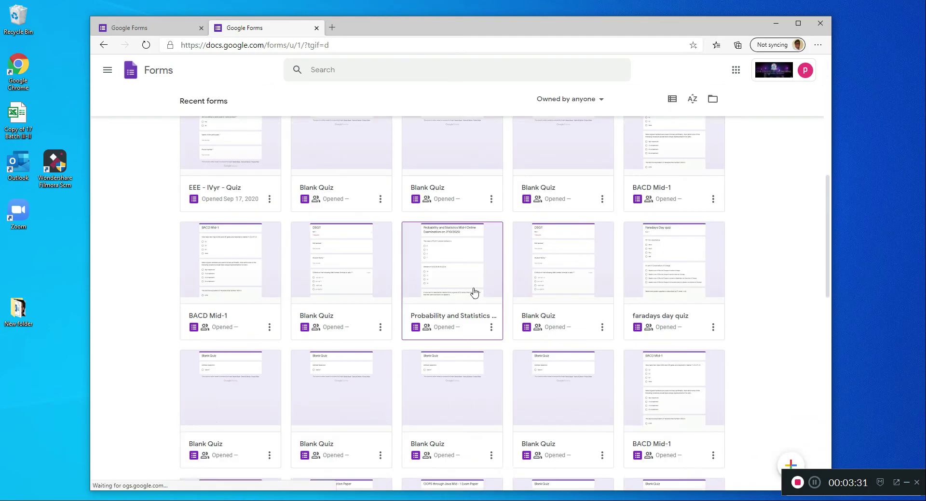
scroll(341, 292, "down", 5)
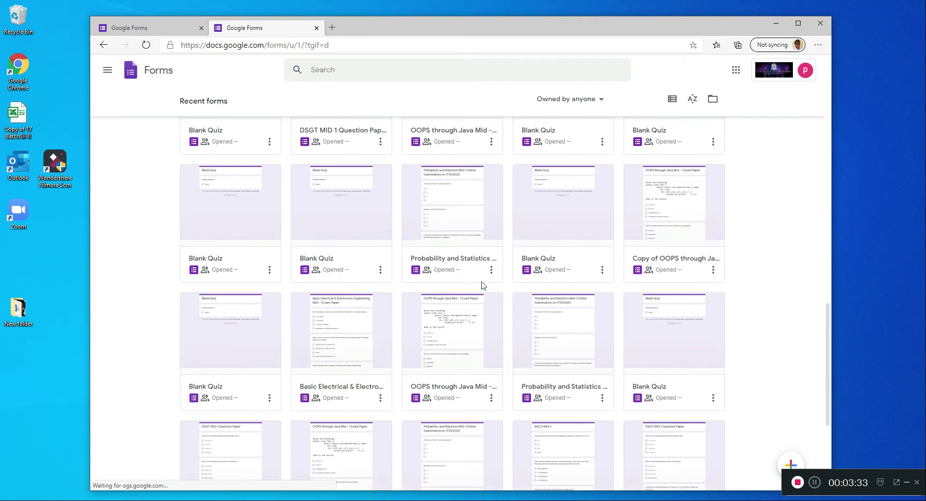
scroll(484, 293, "down", 5)
scroll(487, 289, "down", 5)
scroll(489, 288, "up", 10)
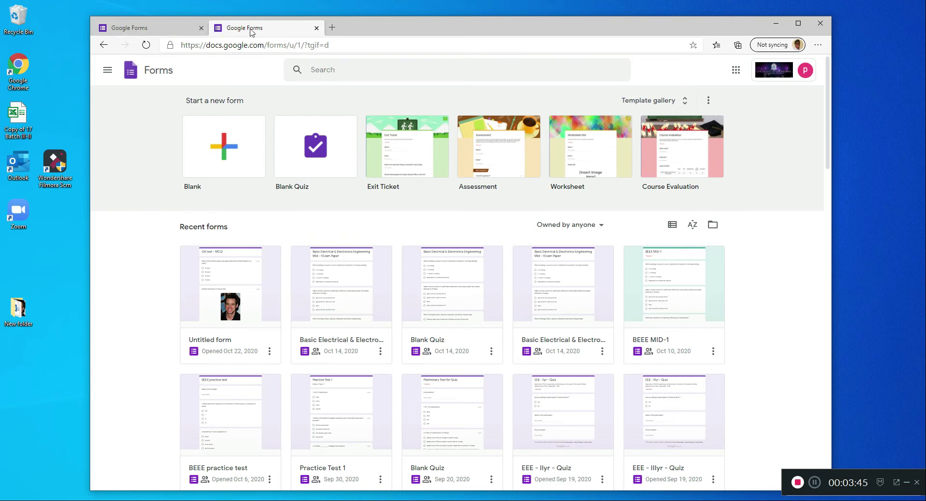
left_click(143, 29)
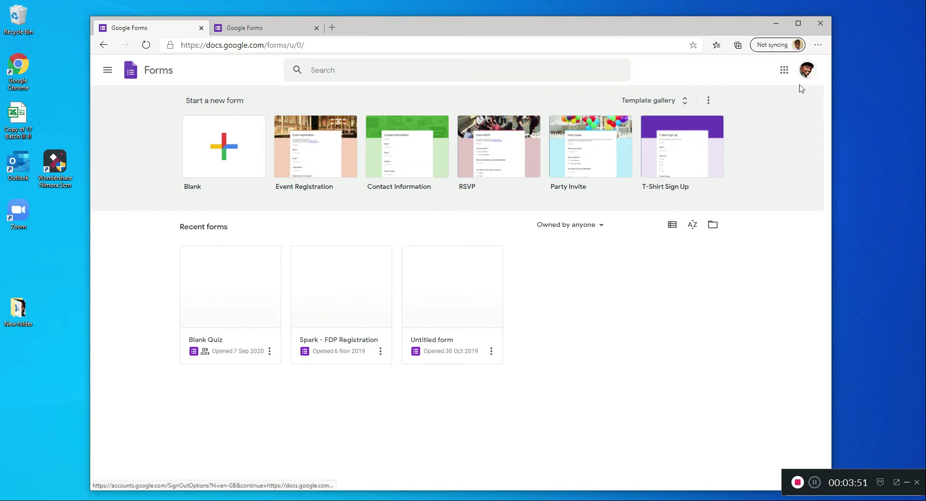
left_click(200, 29)
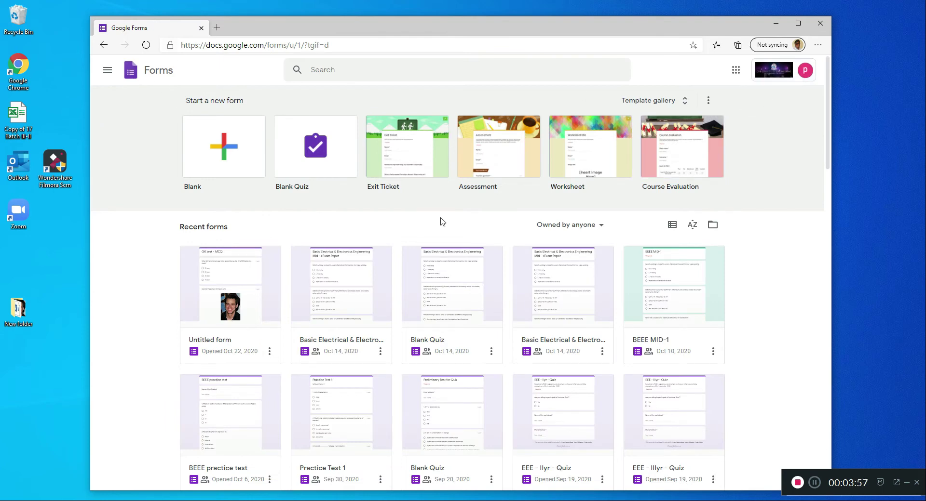
- Remove the "Untitled form" opened Oct 22, 2020 from the recent forms
scroll(483, 265, "down", 3)
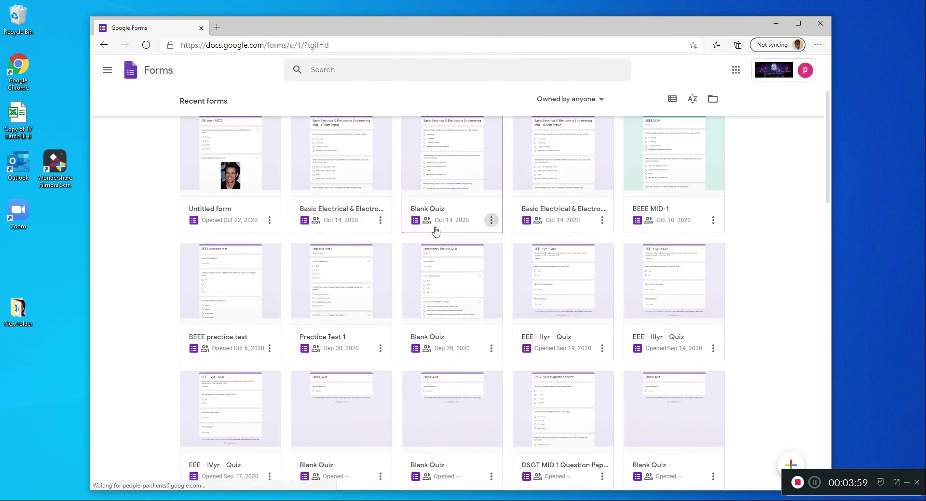
scroll(386, 275, "up", 3)
left_click(270, 351)
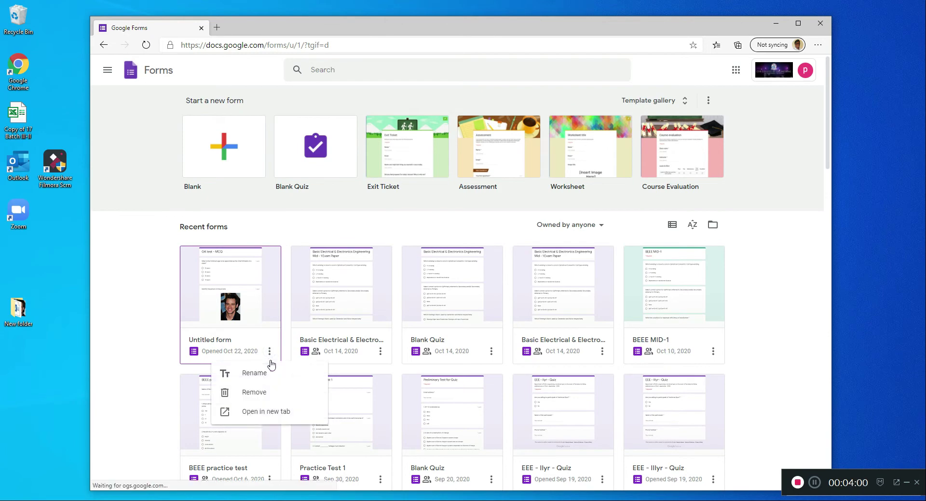
left_click(260, 392)
scroll(460, 318, "down", 3)
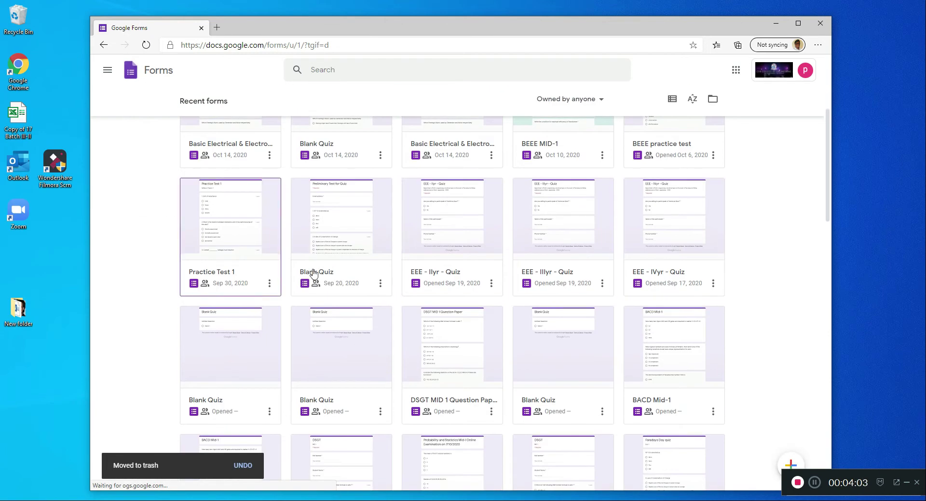
- Create a new blank form
scroll(264, 193, "up", 3)
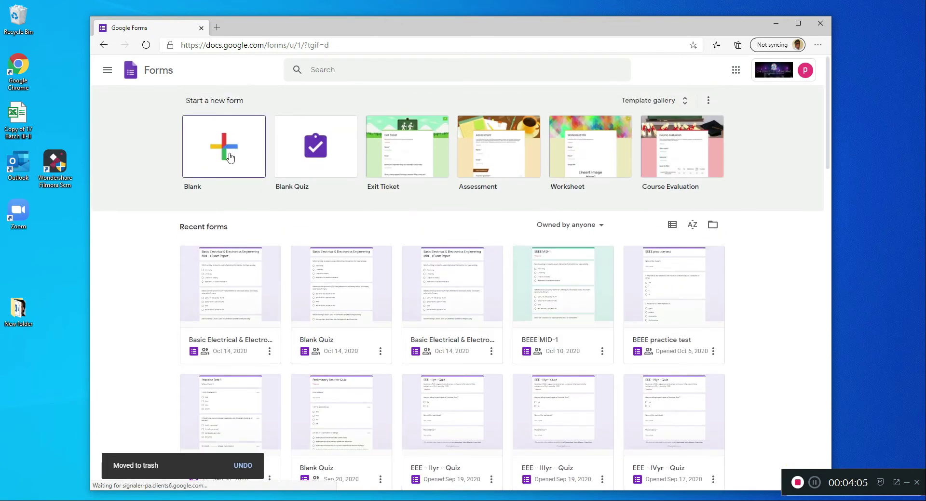
left_click(230, 157)
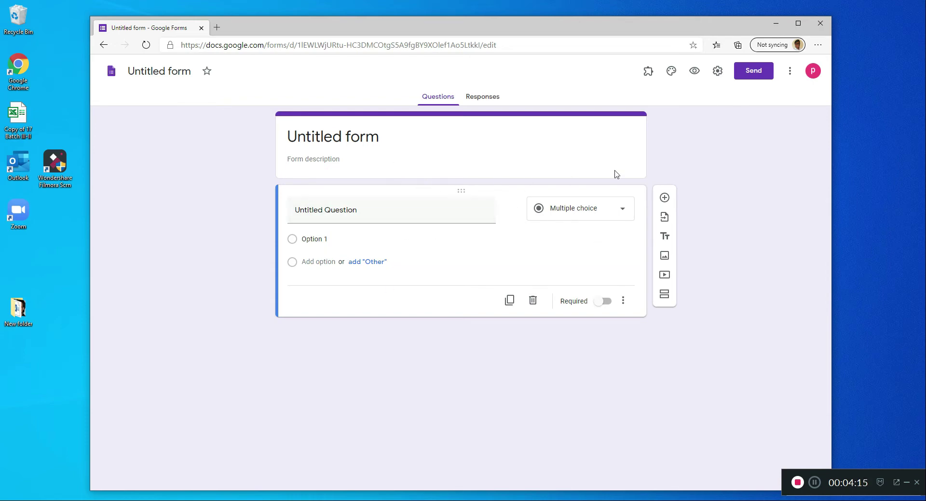
- Set the form to collect email addresses, limit respondents to 1 response and shuffle the question order
left_click(718, 75)
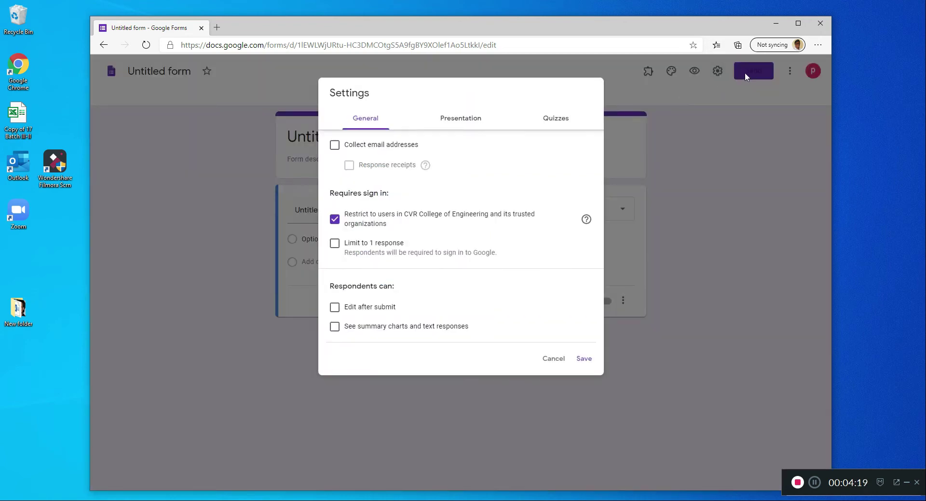
left_click(334, 146)
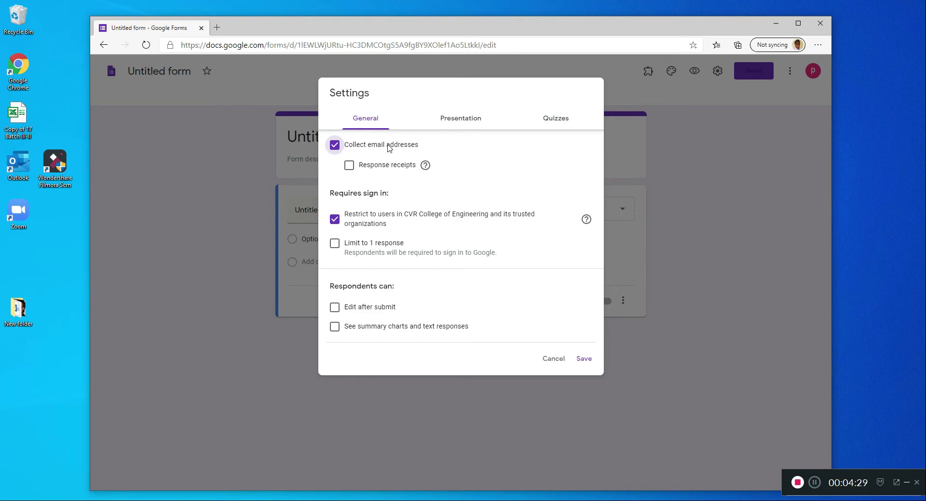
left_click(335, 245)
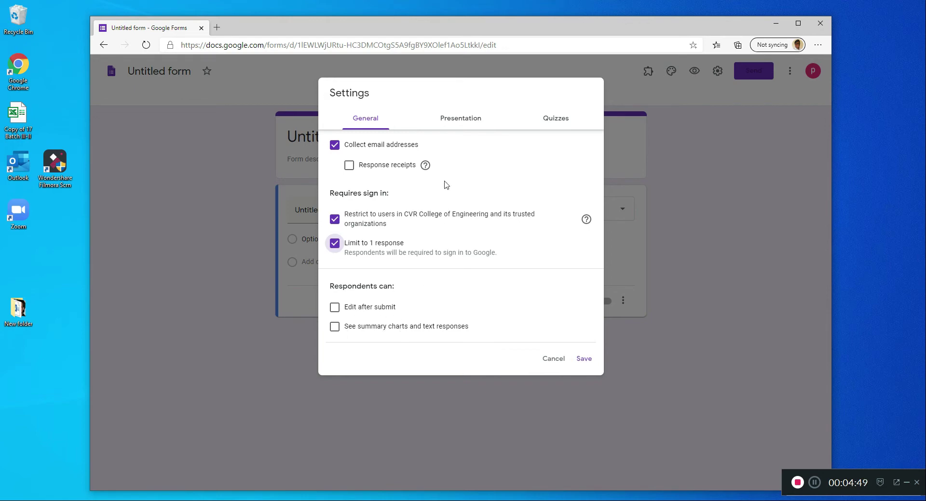
left_click(466, 121)
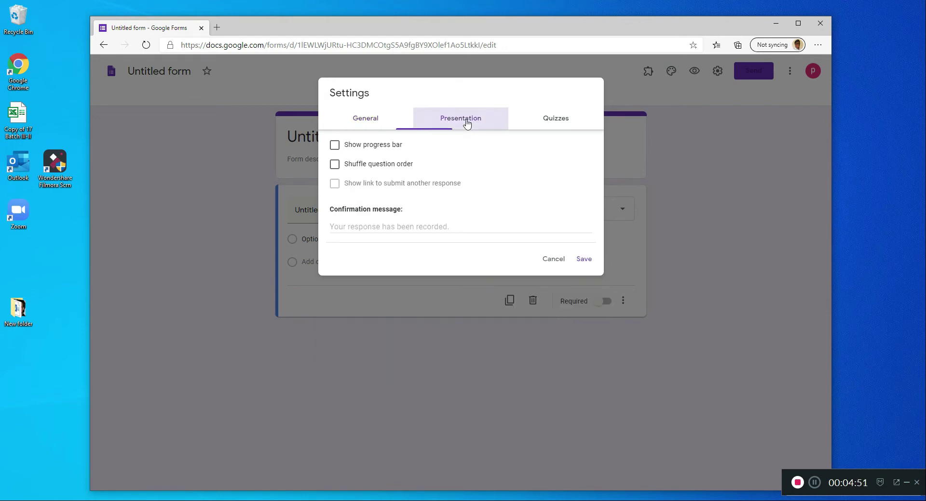
left_click(341, 166)
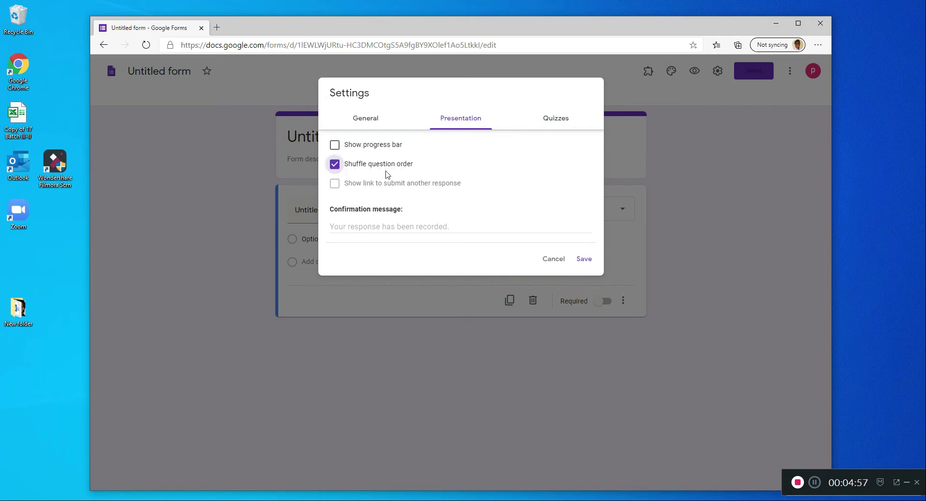
- Make the form a quiz with grades released later, after manual review, and save the settings
left_click(567, 122)
left_click(338, 147)
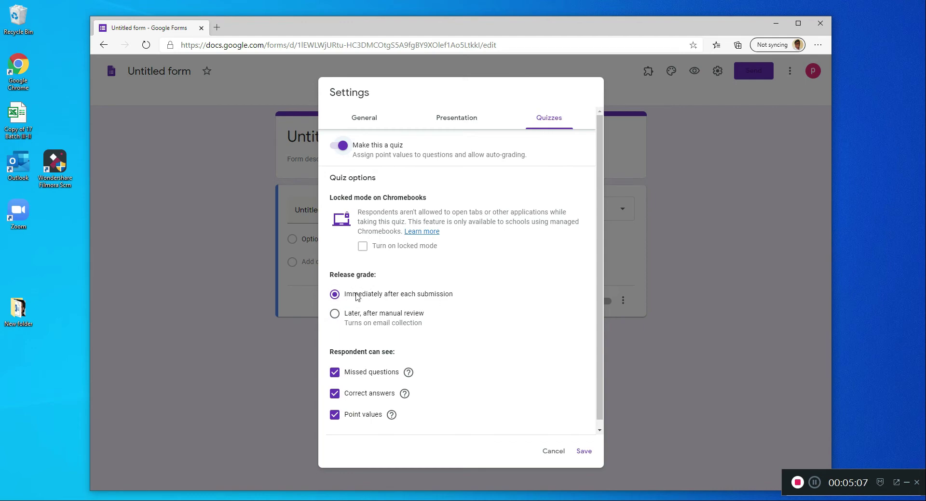
left_click(335, 314)
left_click(585, 454)
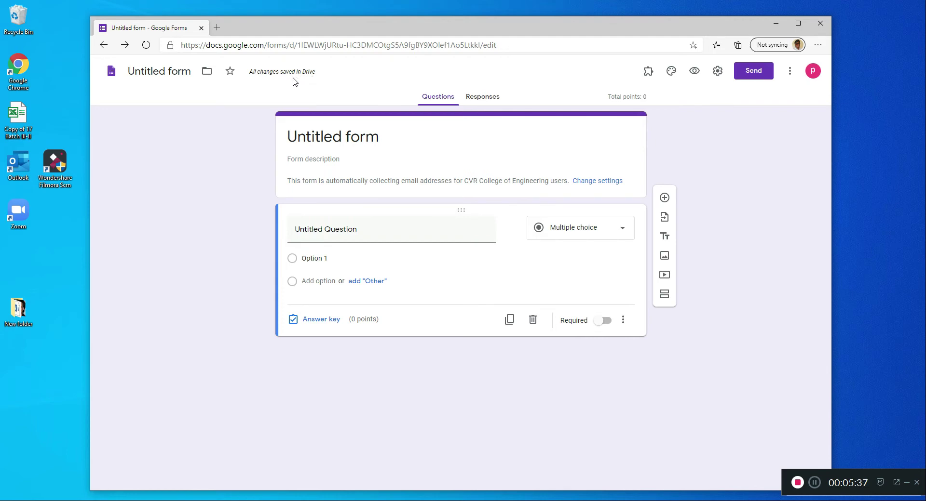
- Title the form "GK test - MCQ"
left_click(340, 136)
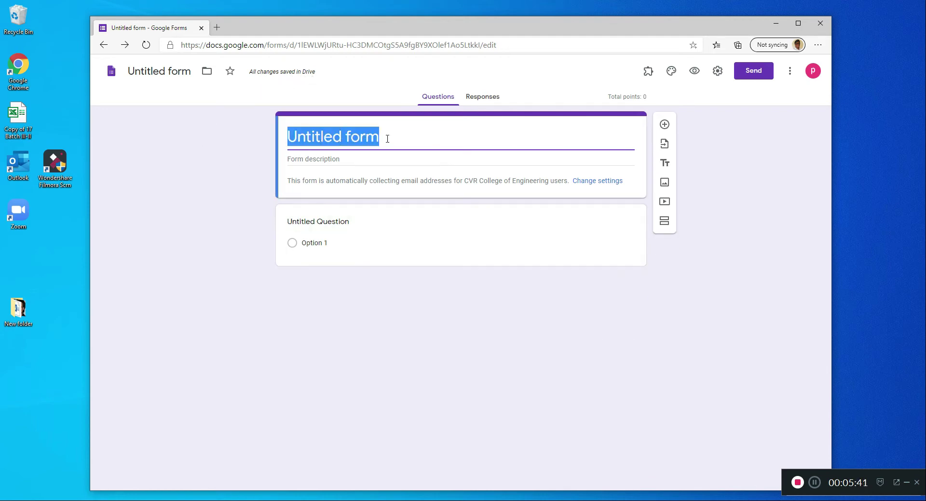
left_click(236, 176)
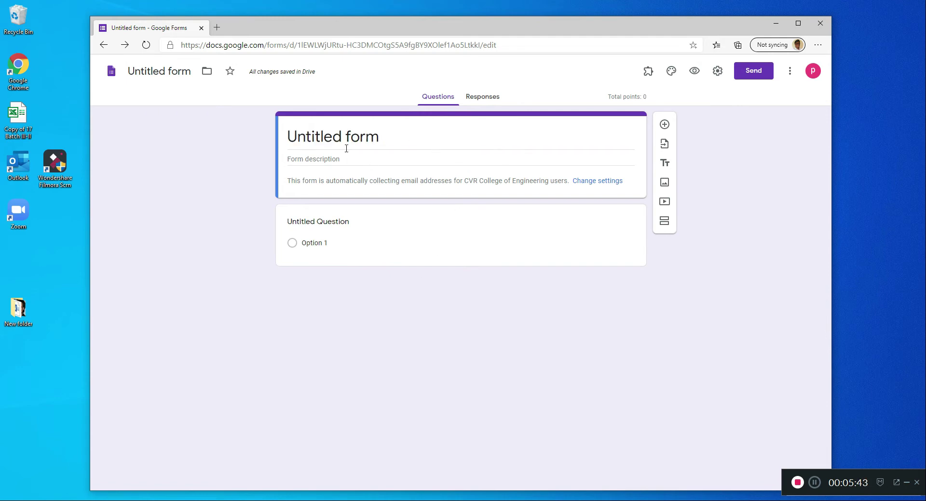
left_click(355, 133)
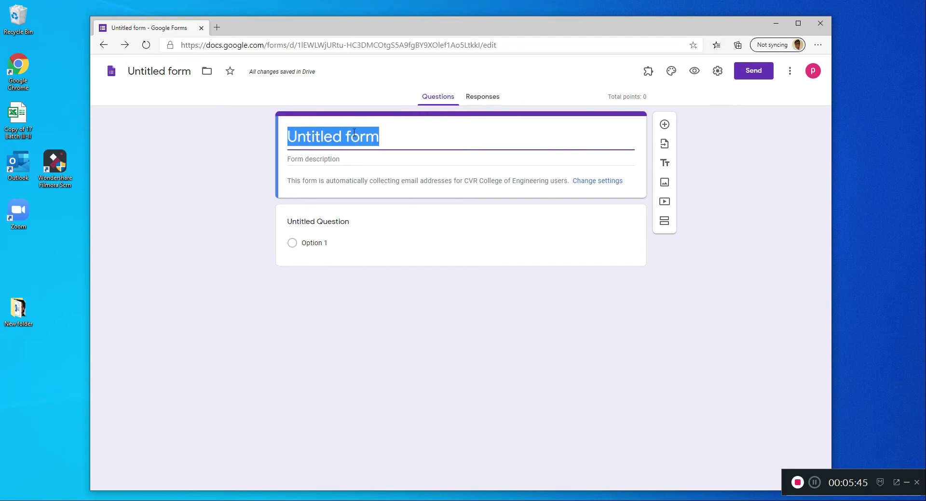
type("GK test")
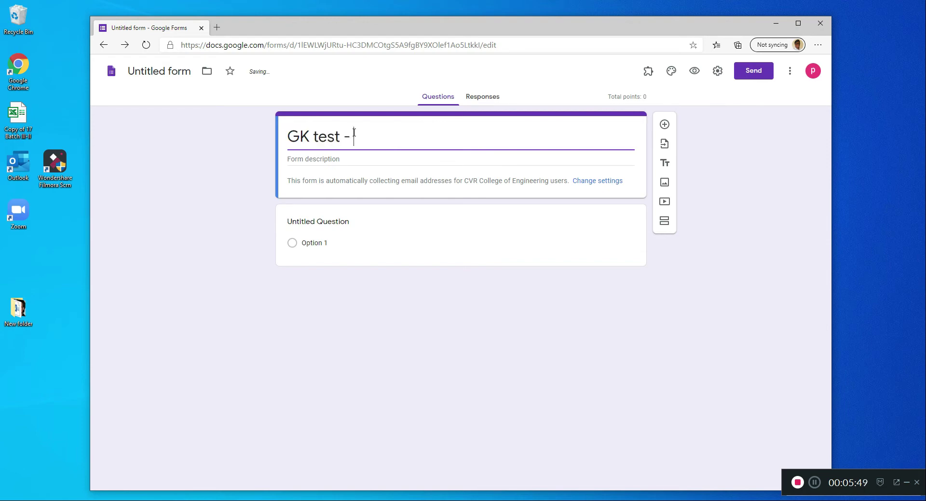
type(" - MCQ")
left_click(361, 288)
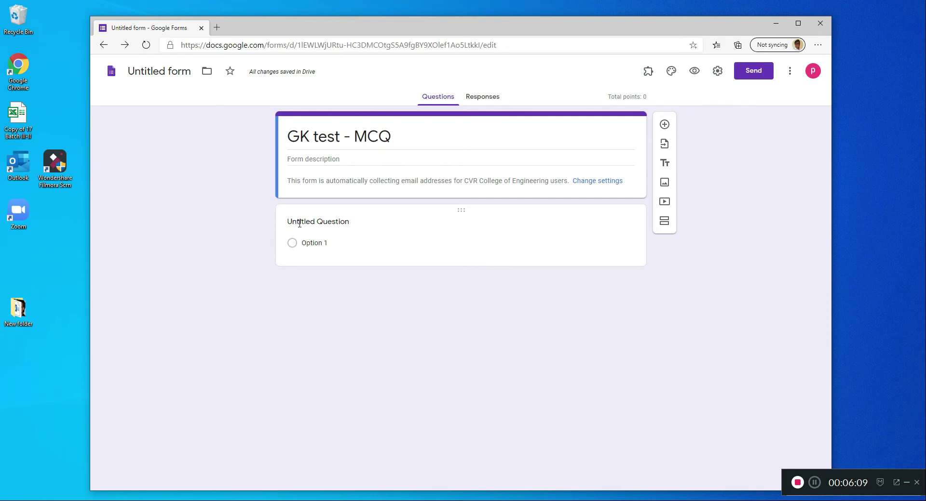
left_click(329, 222)
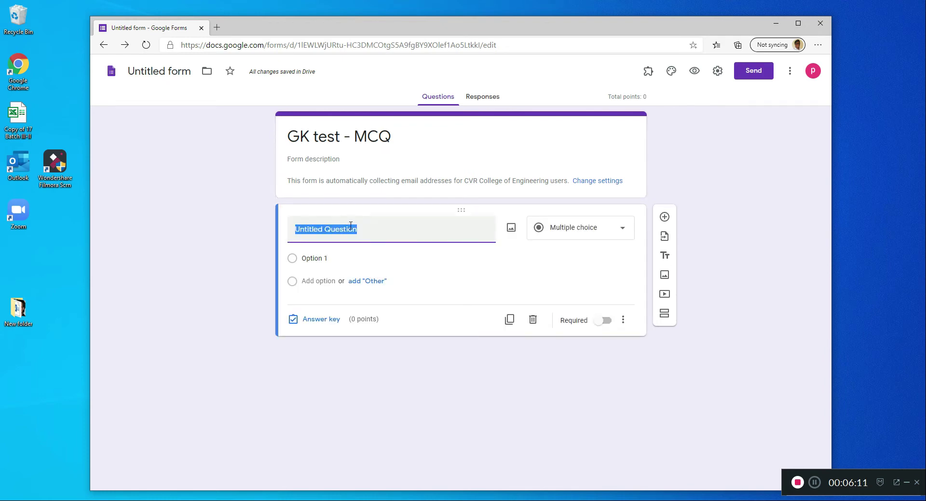
type("what ")
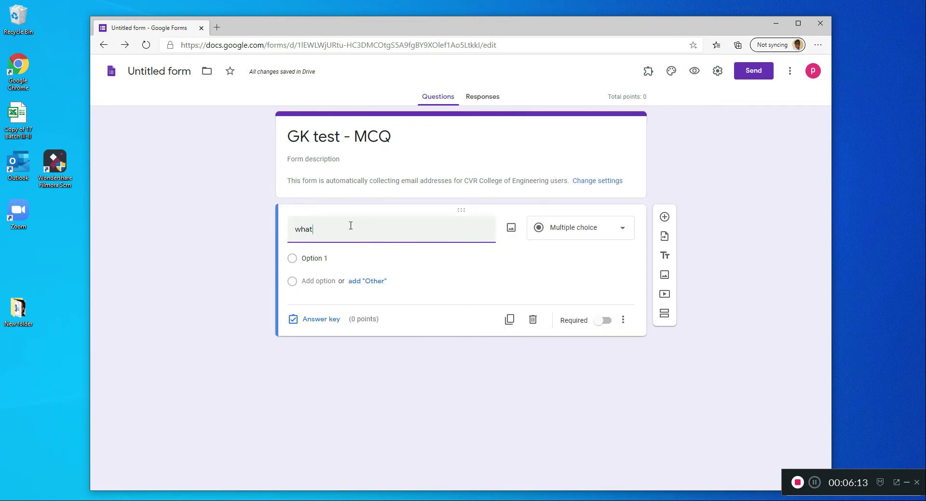
type("is the name of ")
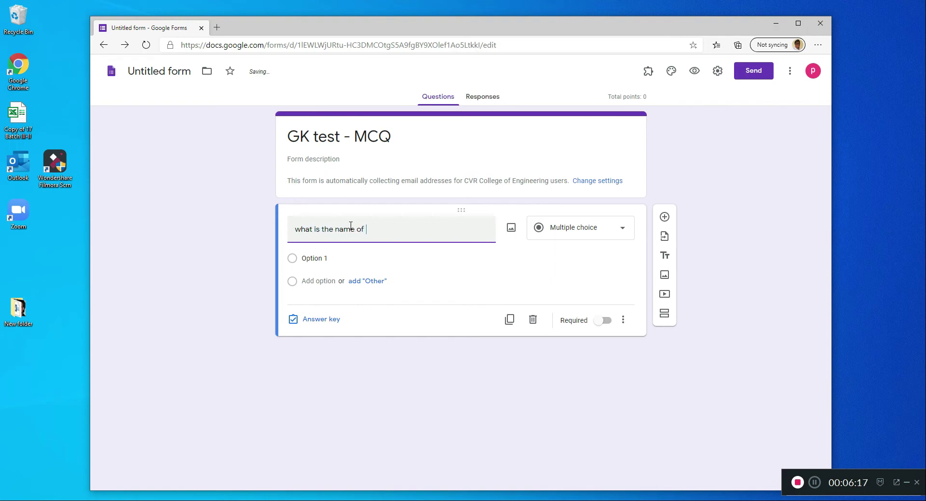
type("th")
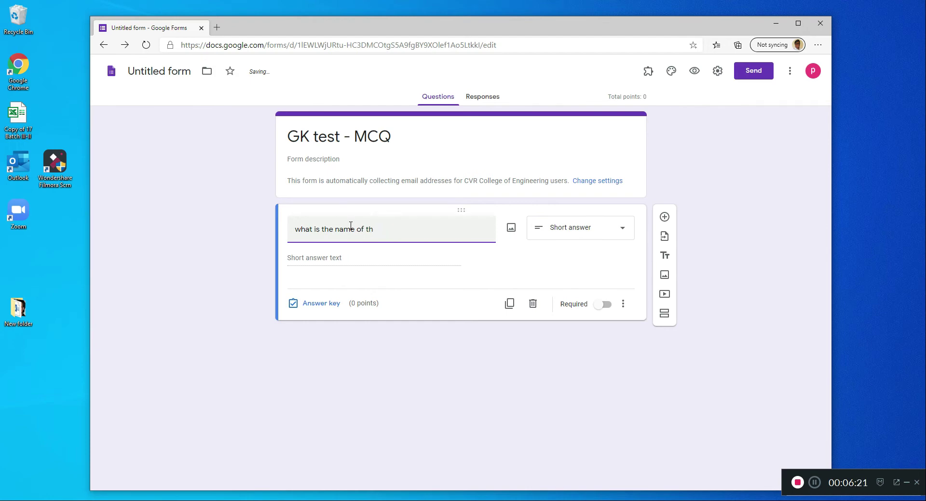
key("BackSpace")
key("BackSpace")
key("BackSpace")
key("BackSpace")
key("BackSpace")
key("BackSpace")
key("BackSpace")
key("BackSpace")
key("BackSpace")
key("BackSpace")
key("BackSpace")
key("BackSpace")
key("BackSpace")
key("BackSpace")
key("BackSpace")
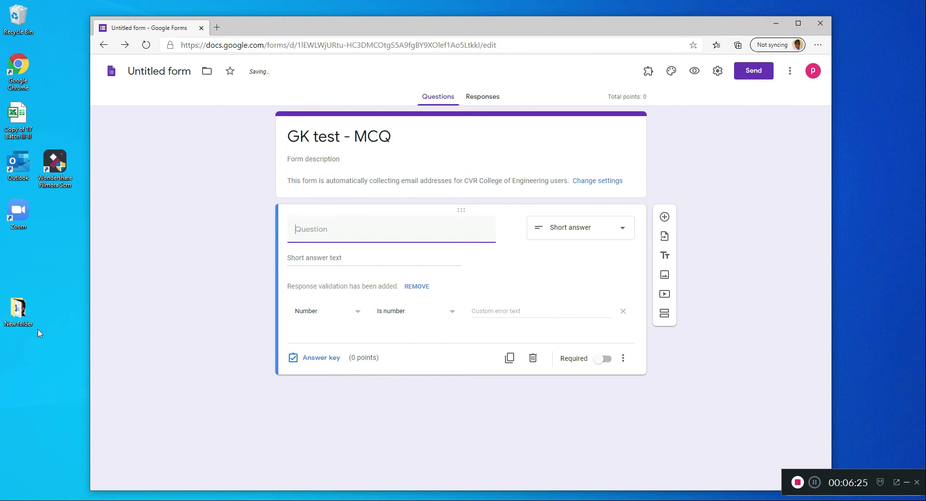
- Copy question 1's text from the Word document in New folder into the form's first question, with Multiple choice as the question type
double_click(24, 308)
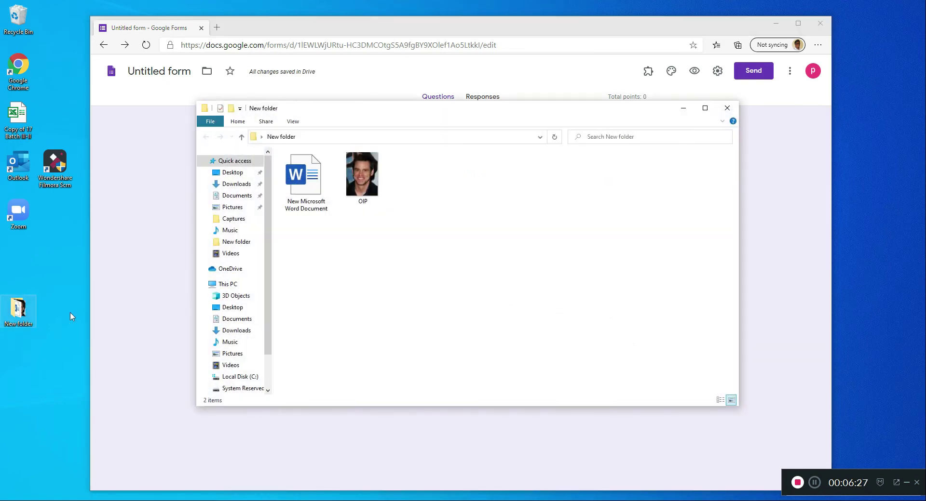
double_click(307, 176)
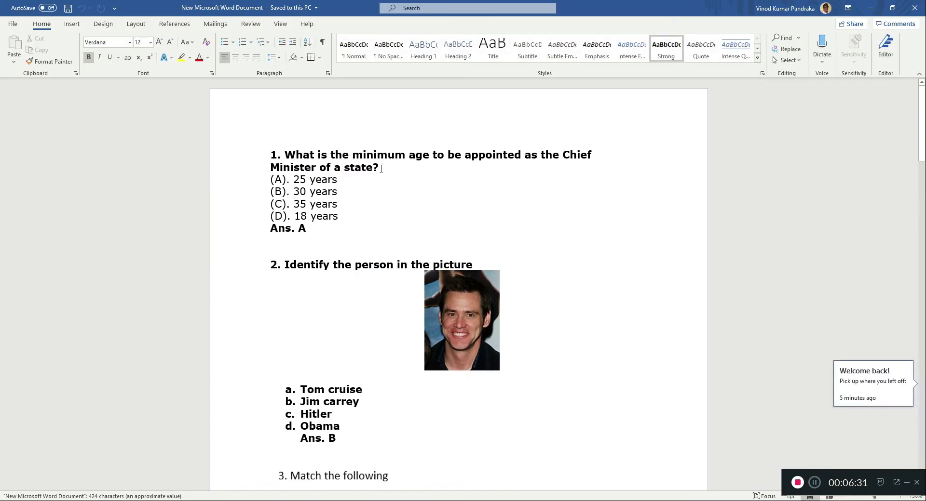
left_click_drag(381, 169, 285, 156)
key("ctrl+c")
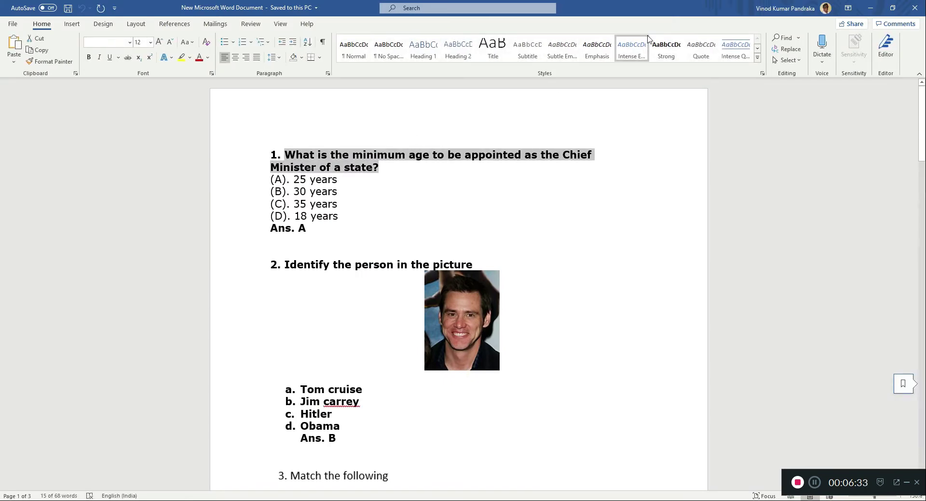
left_click(869, 8)
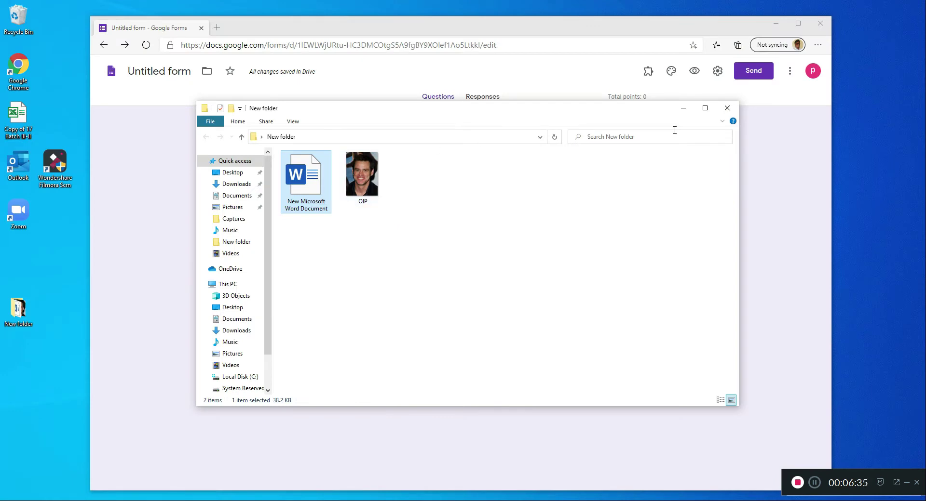
left_click(727, 108)
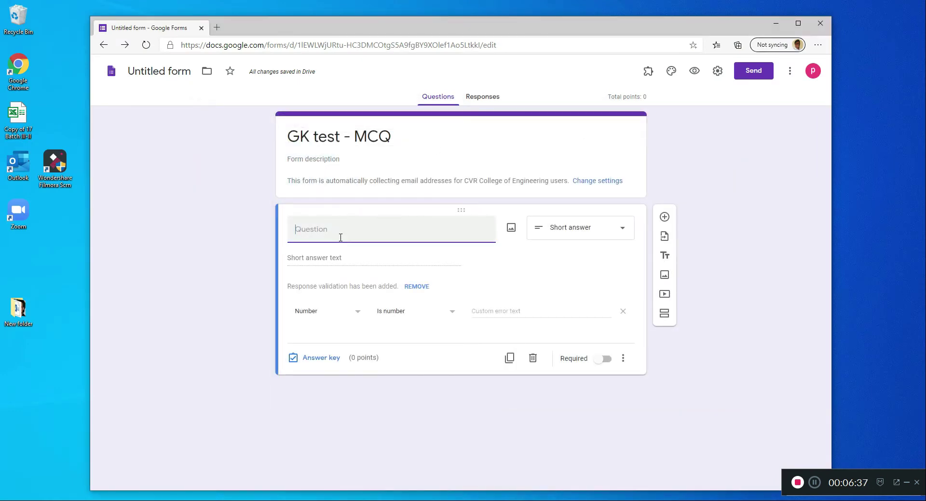
key("ctrl+v")
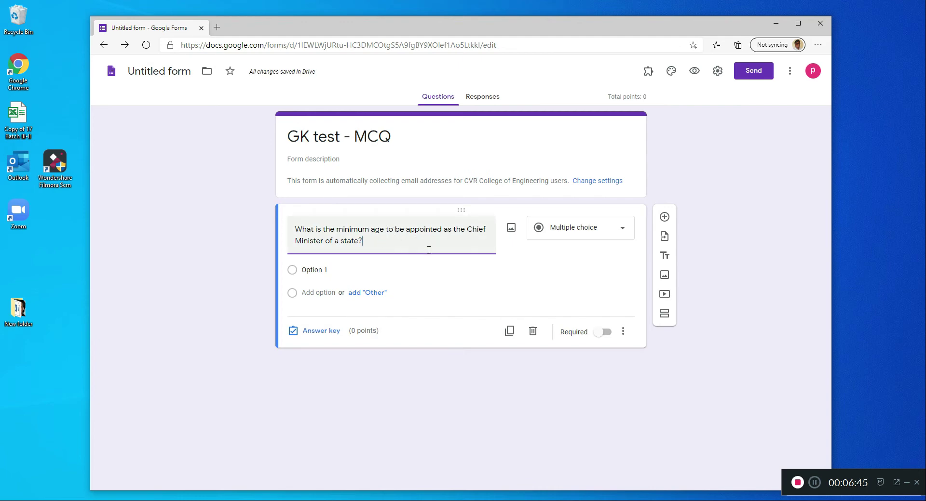
left_click(574, 230)
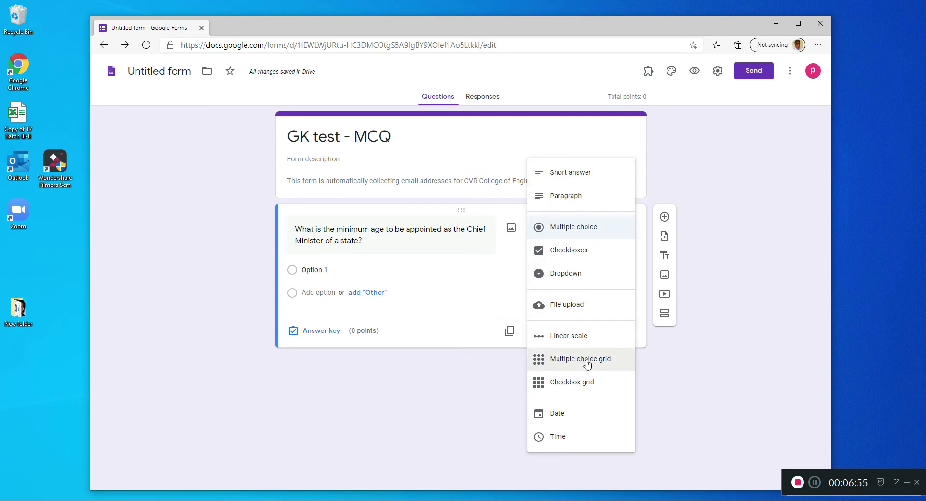
left_click(570, 232)
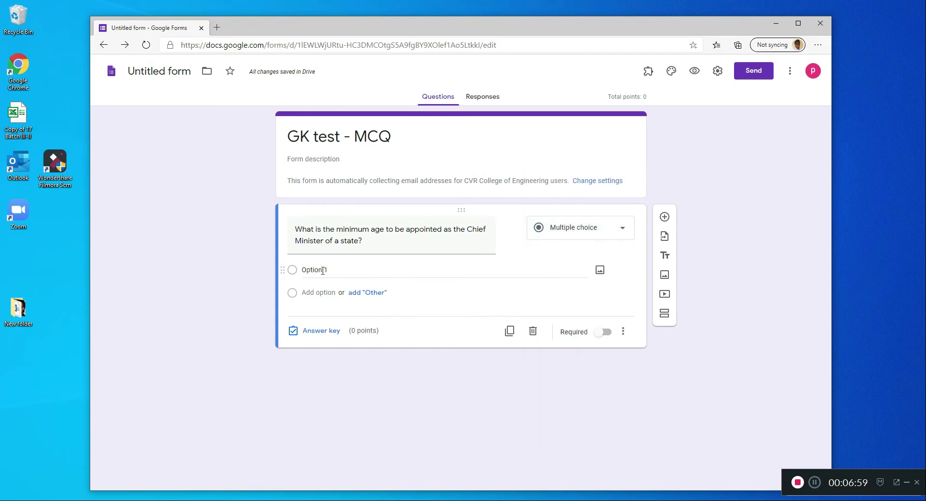
- Enter "25 years" and "30 years" as the first two answer options, following the Word document
key("alt+Tab")
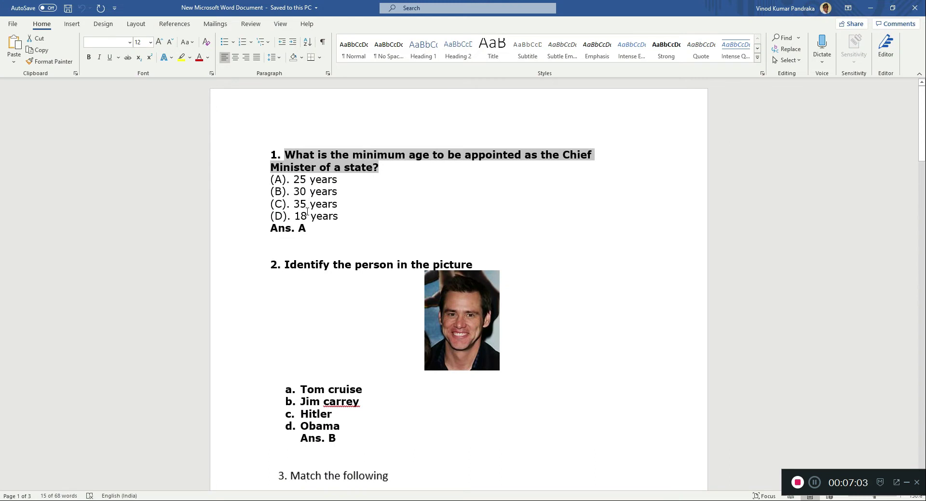
left_click(869, 8)
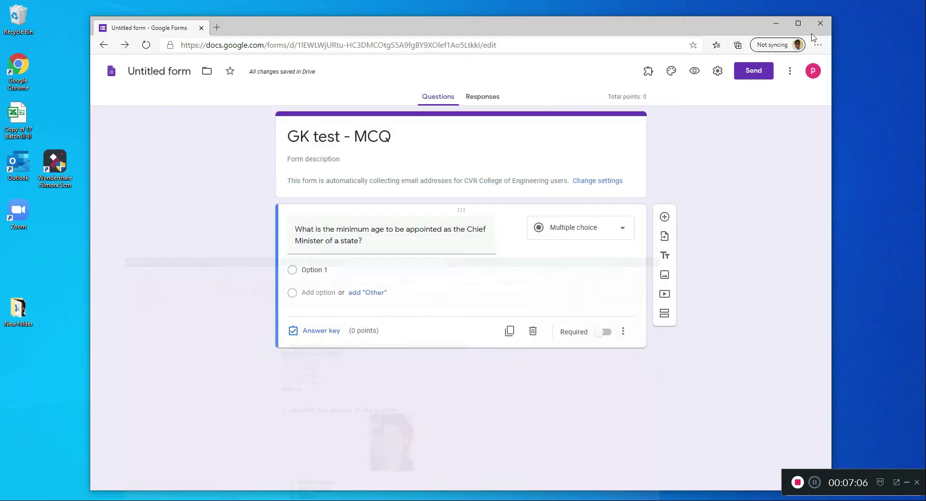
left_click(315, 270)
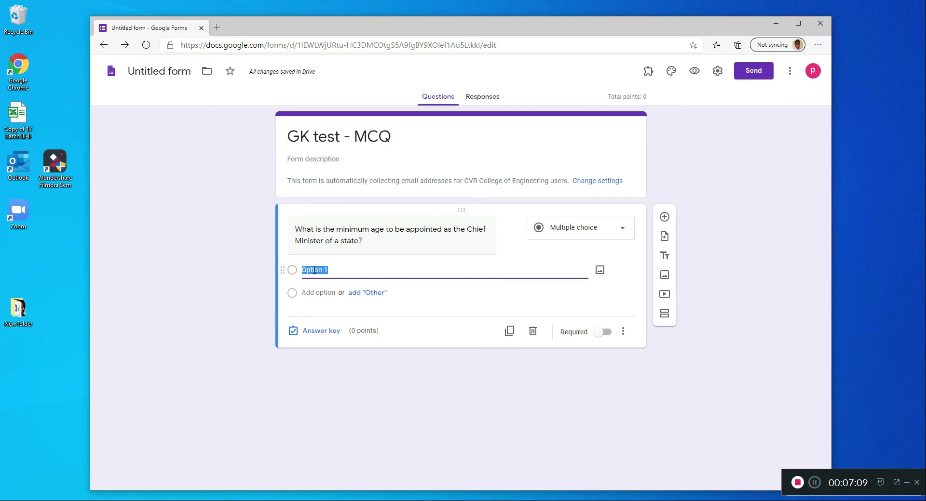
type("25 years")
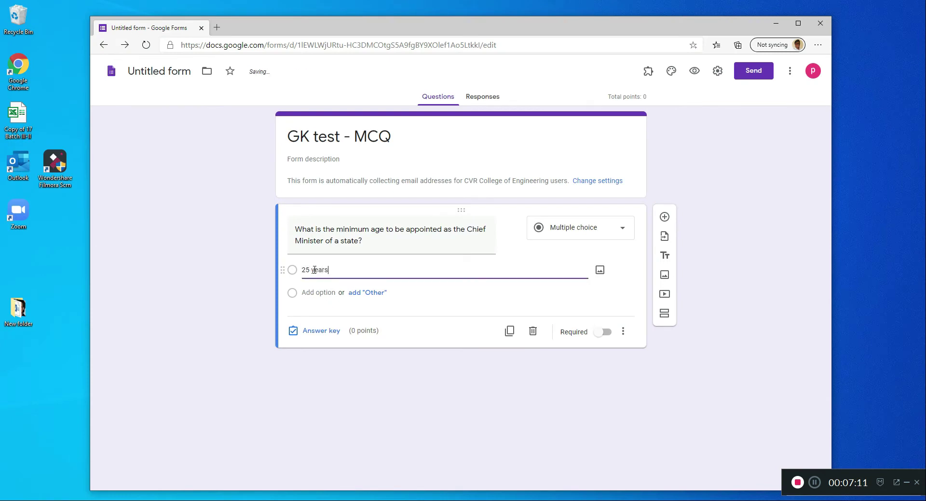
left_click(309, 294)
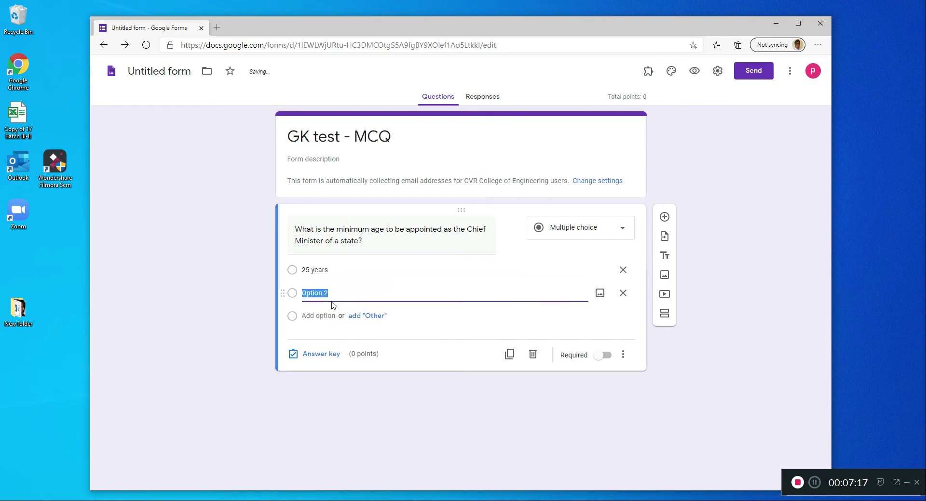
type("30 years")
- Check the Word document and add "35 years" and "18 years" as the third and fourth answer options
key("alt+Tab")
key("alt+Tab")
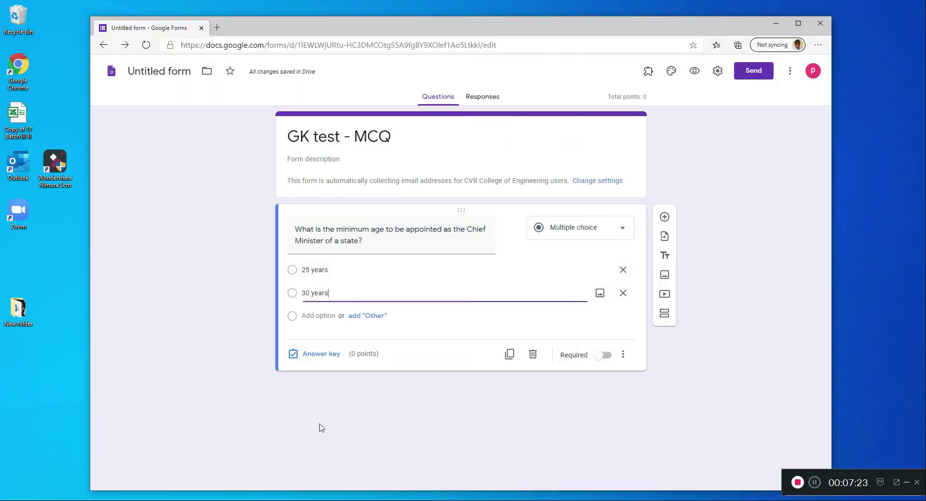
left_click(316, 317)
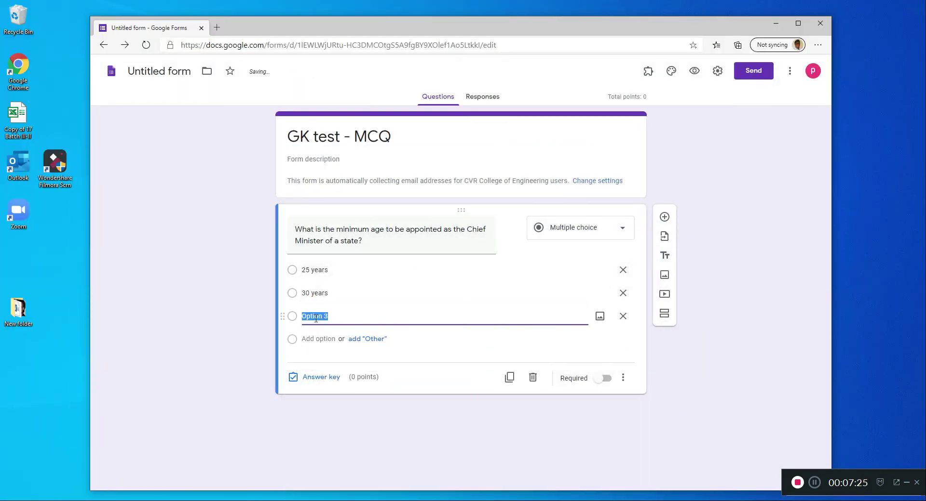
type("35 years")
left_click(318, 339)
type("18 year")
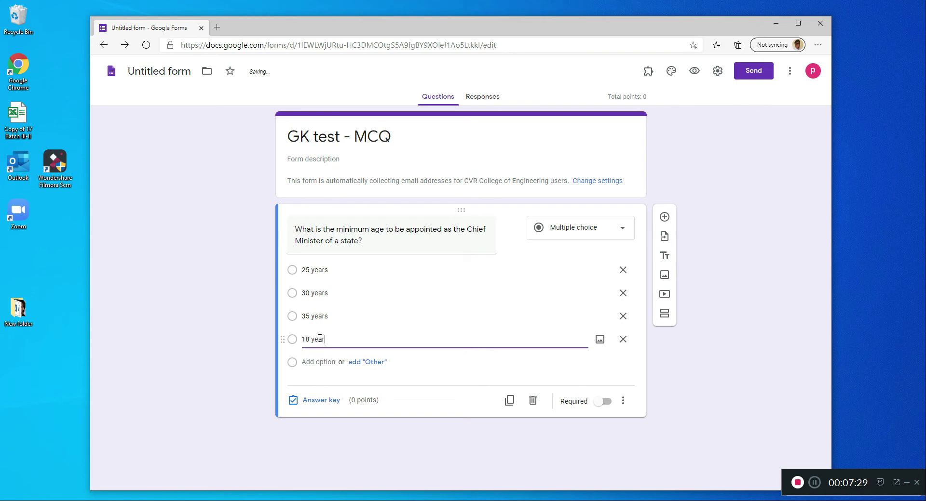
type("s")
left_click(424, 400)
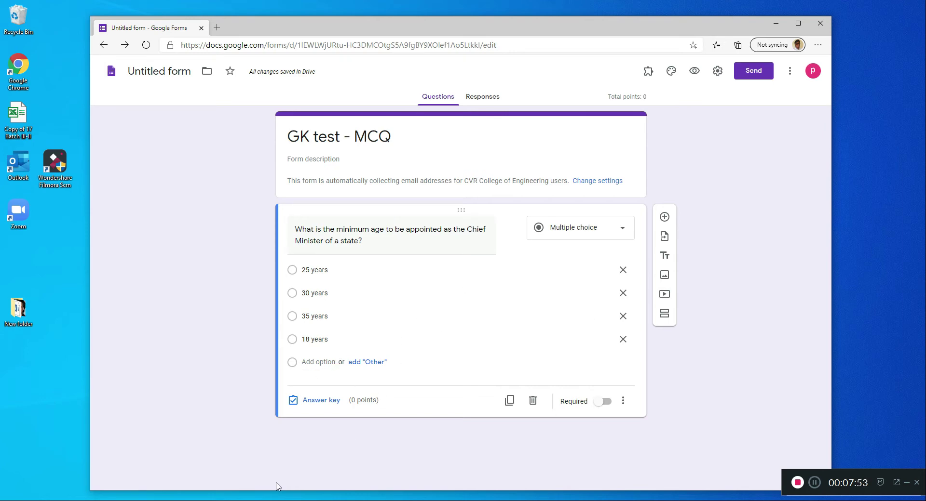
- Check question 1's answer in the Word document and set its answer key to "25 years" worth 1 point
left_click(270, 500)
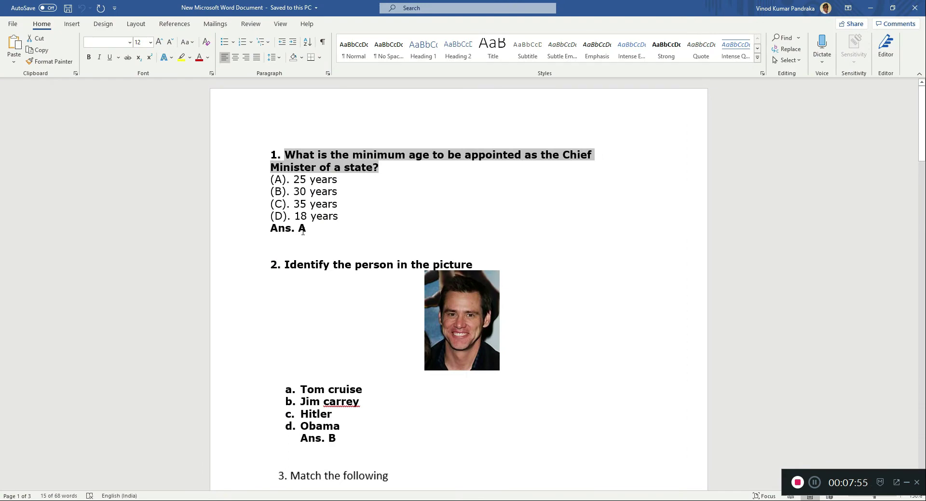
left_click(871, 8)
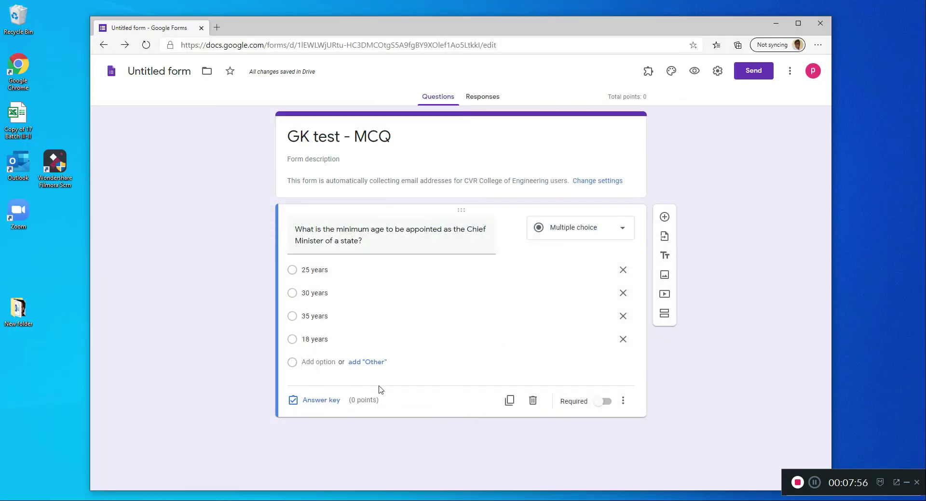
left_click(321, 406)
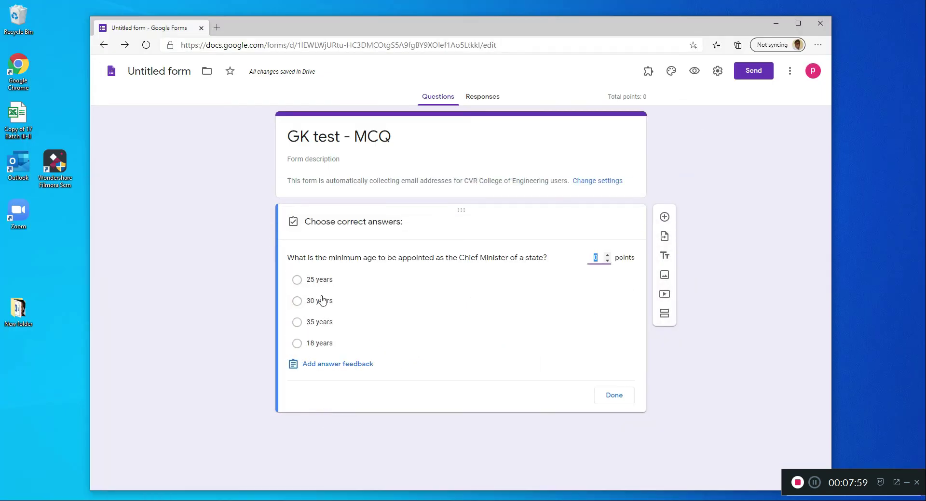
left_click(297, 281)
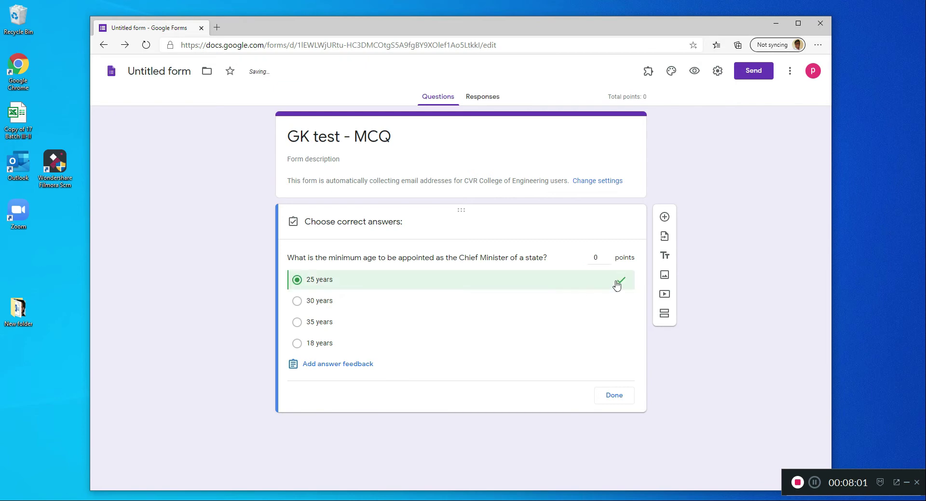
left_click(607, 255)
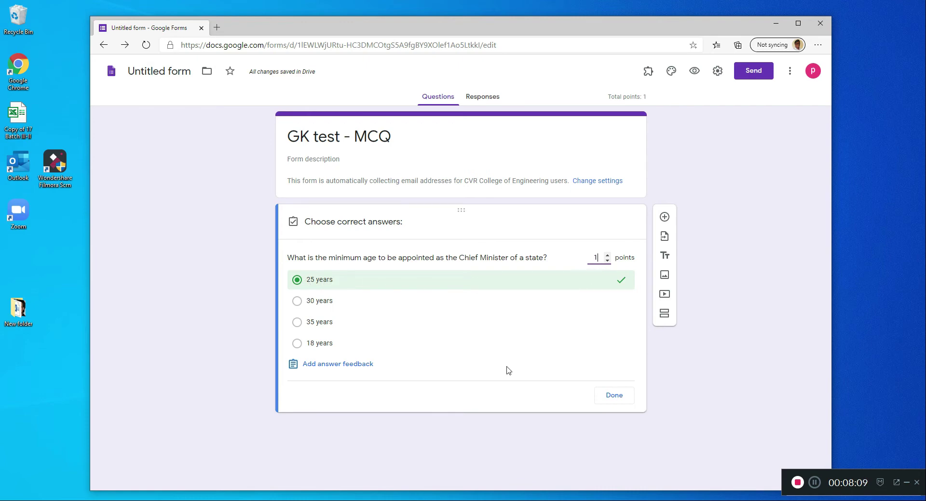
left_click(610, 402)
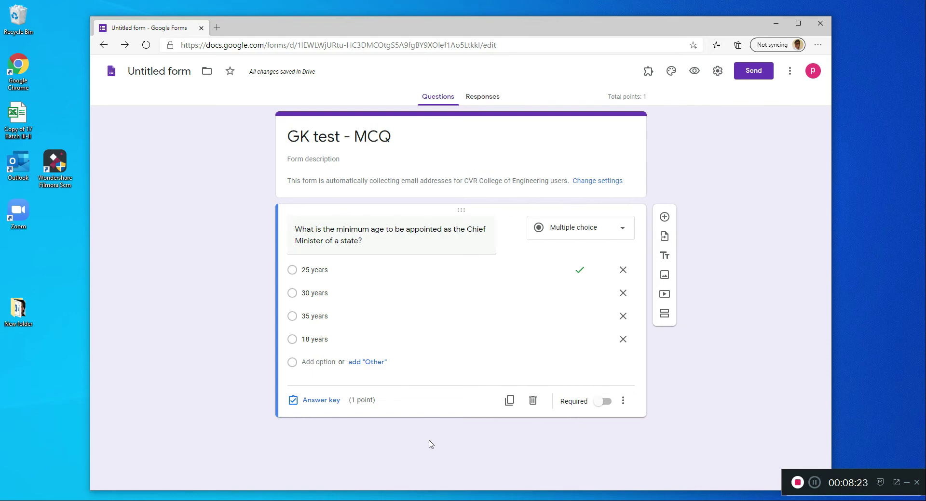
- Add a second question and copy "Identify the person in the picture" from the Word document as its text
left_click(665, 217)
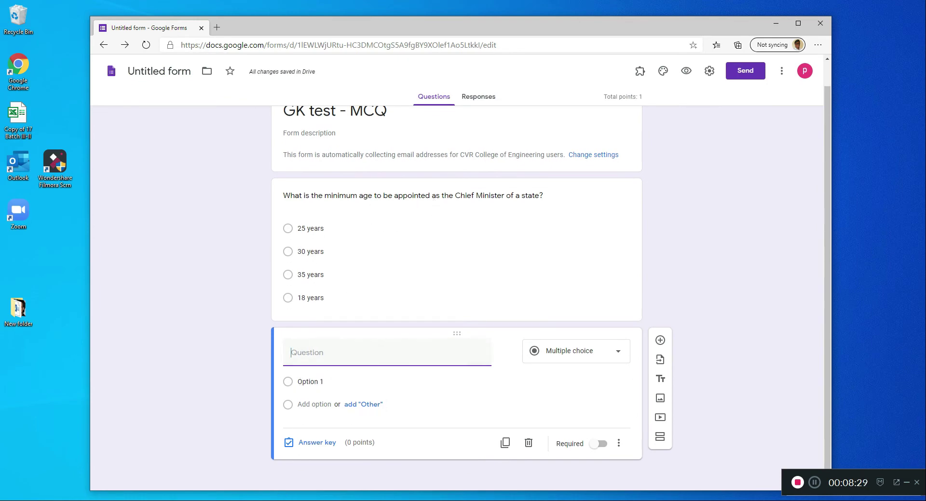
key("alt+Tab")
left_click_drag(284, 265, 464, 272)
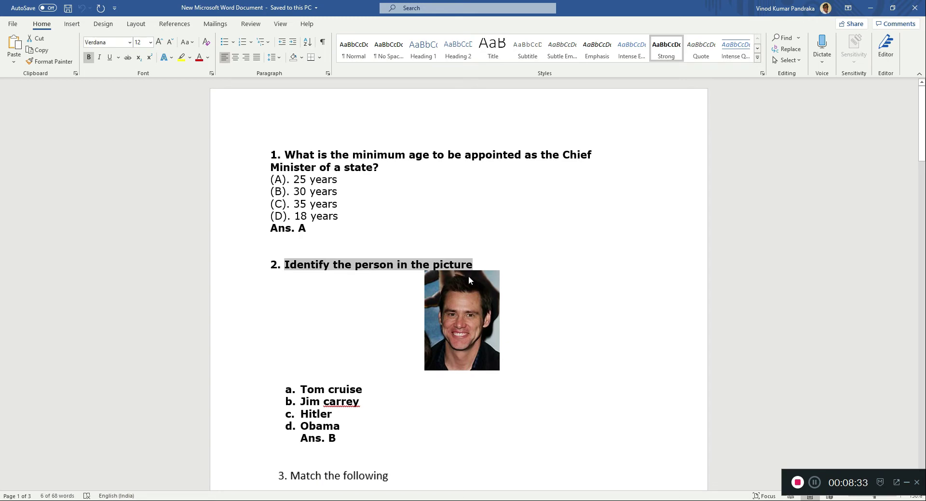
right_click(469, 277)
left_click(475, 285)
left_click(891, 7)
left_click(721, 96)
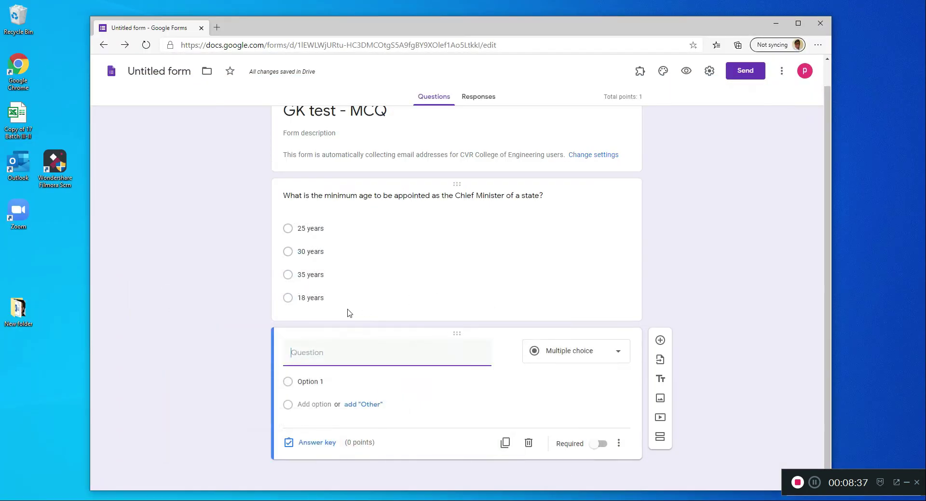
right_click(347, 352)
left_click(388, 244)
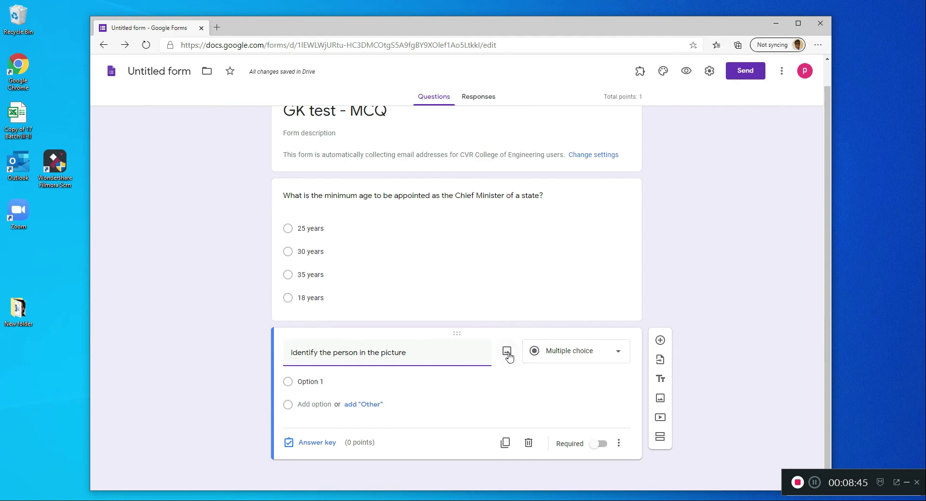
- Start inserting an image into question 2 and check the desktop's New folder for the picture file
left_click(507, 352)
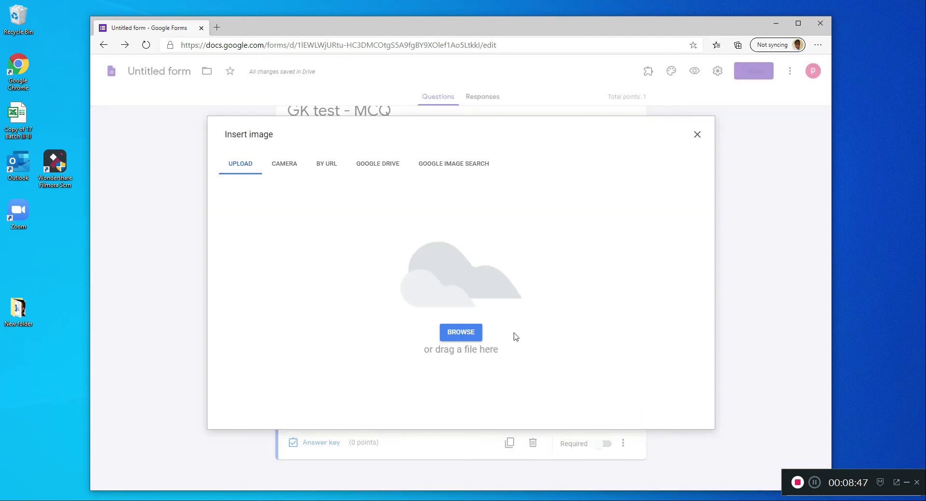
left_click(15, 309)
double_click(15, 309)
left_click_drag(406, 114, 535, 152)
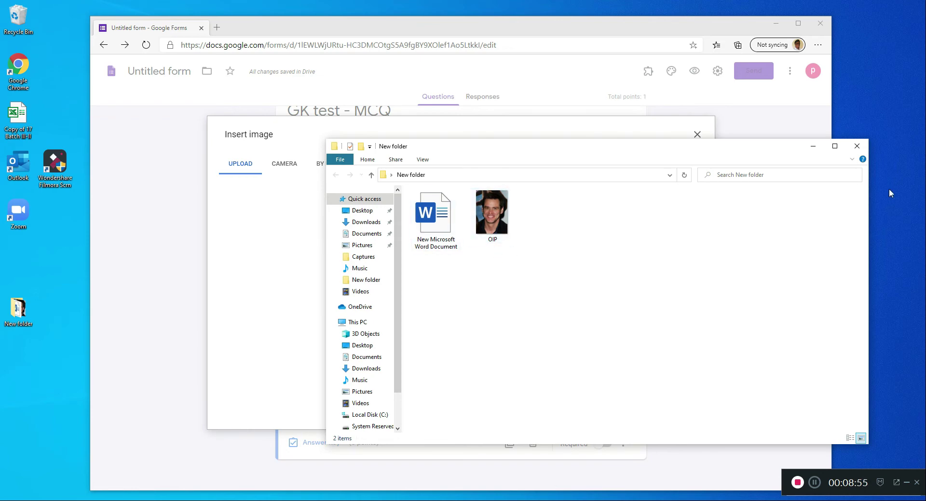
left_click(857, 146)
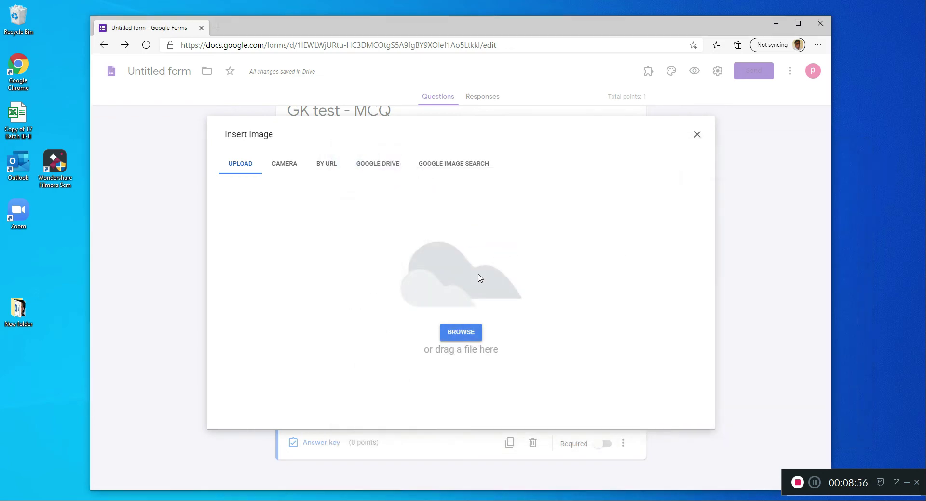
- Upload the OIP picture from the desktop's New folder into question 2, browsing the files as extra large icons
left_click(460, 333)
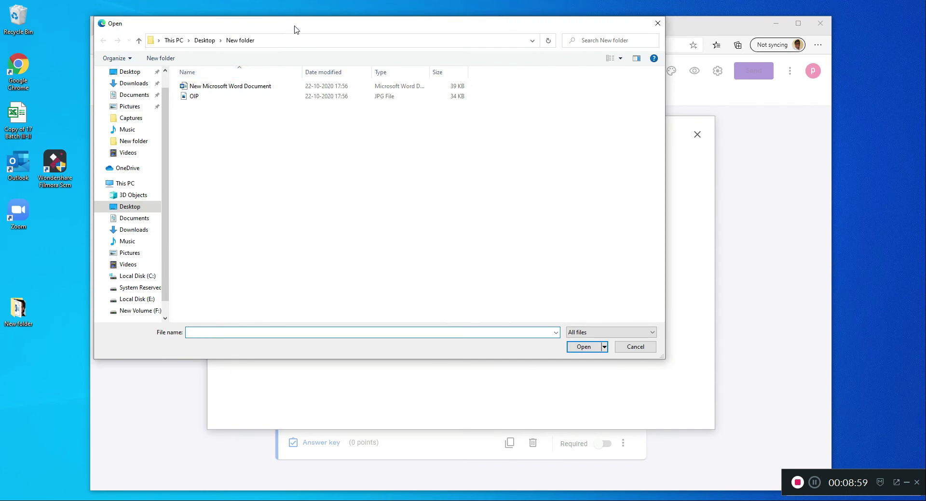
left_click_drag(295, 26, 411, 73)
left_click(248, 121)
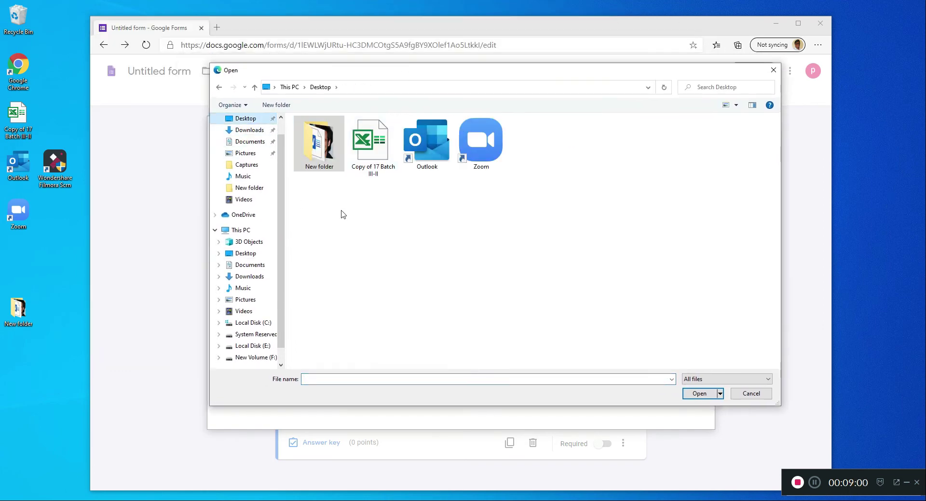
double_click(316, 156)
left_click(311, 143)
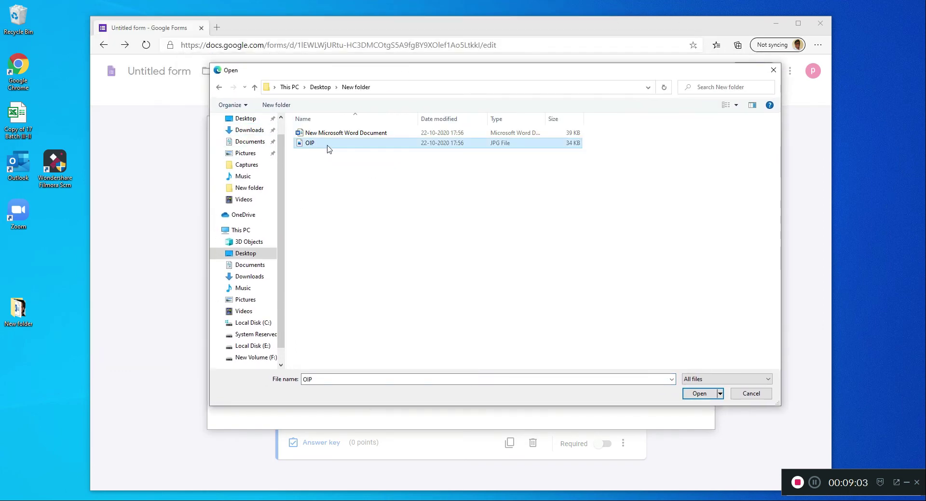
left_click(735, 105)
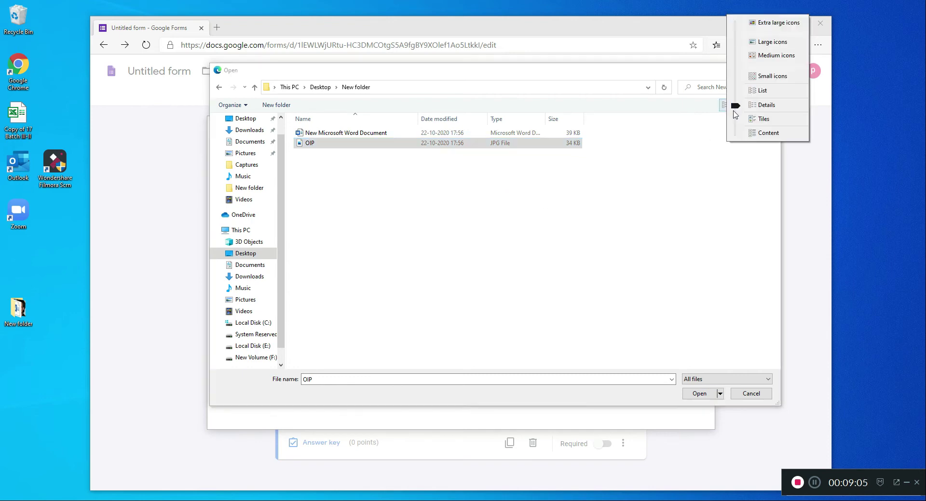
left_click(766, 78)
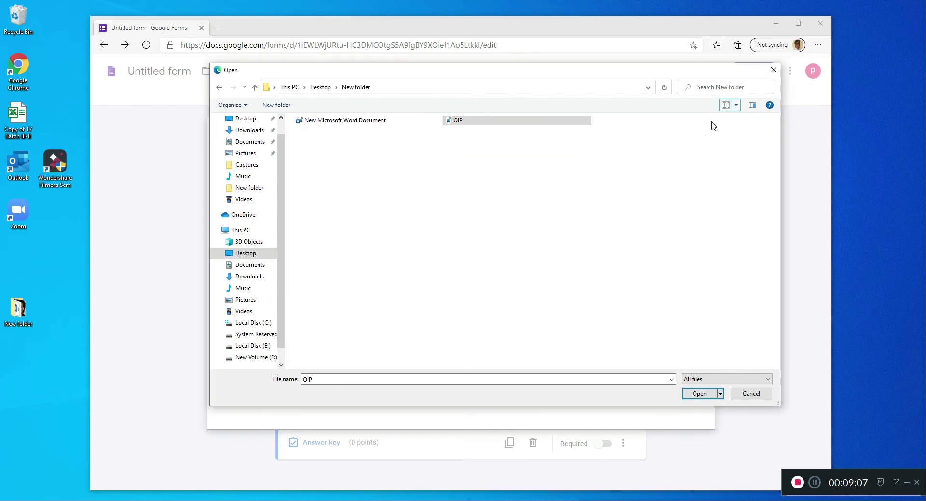
left_click(736, 105)
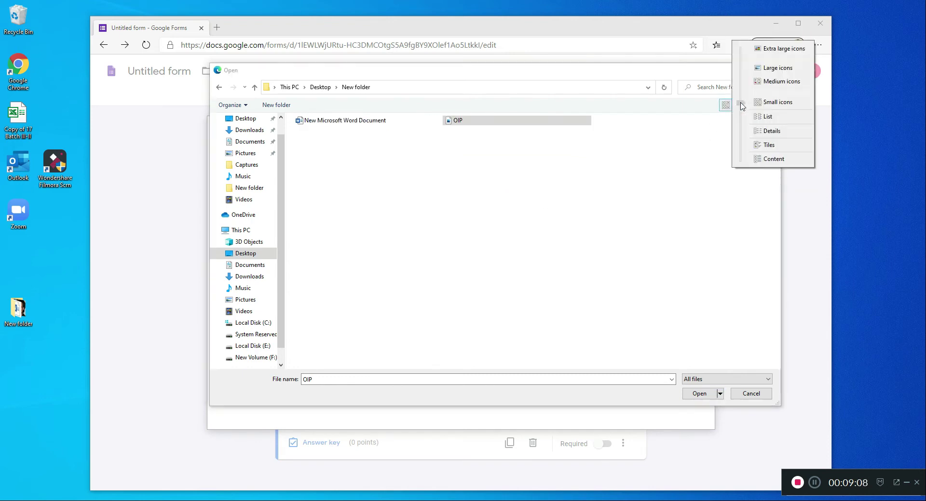
left_click(771, 47)
left_click(511, 198)
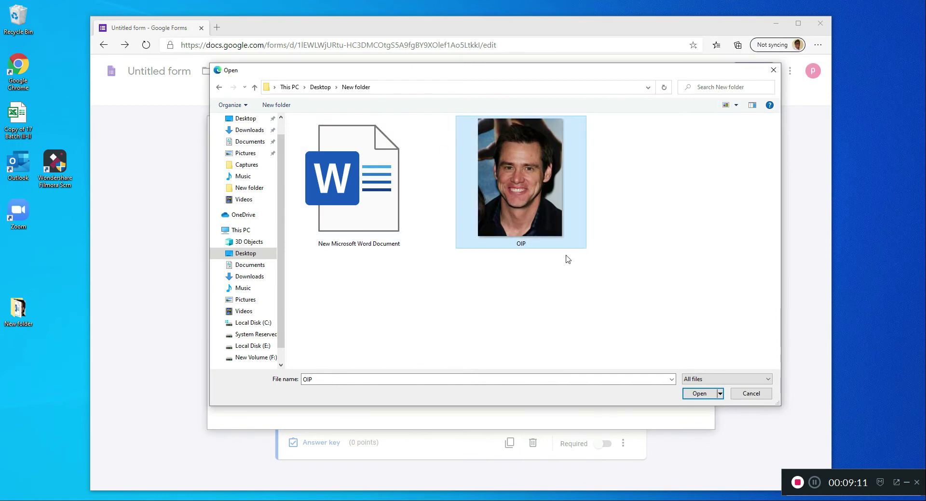
left_click(697, 394)
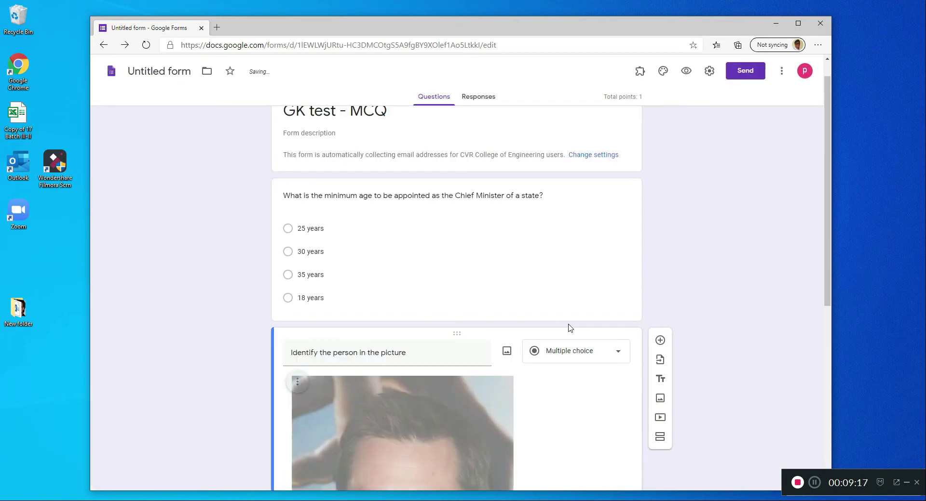
- Shrink question 2's picture to less than half its width and center-align it
scroll(673, 320, "down", 4)
scroll(627, 321, "down", 2)
scroll(435, 302, "up", 2)
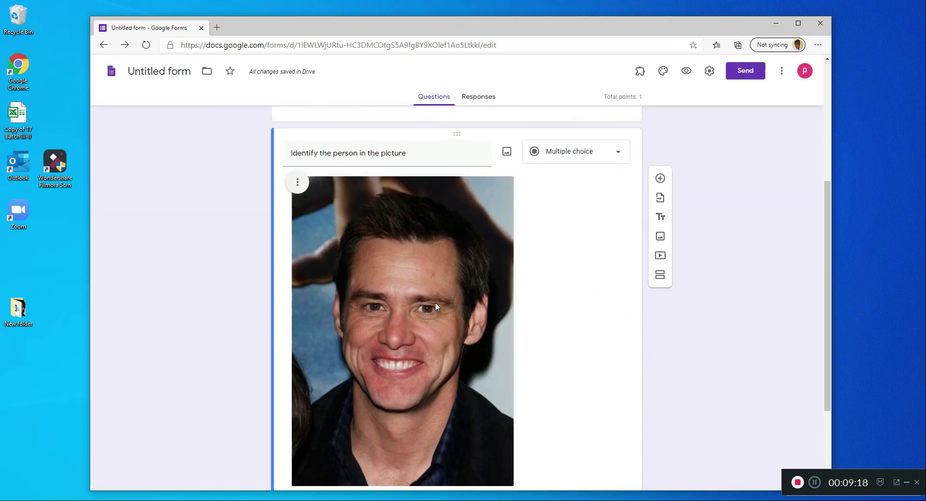
left_click(379, 294)
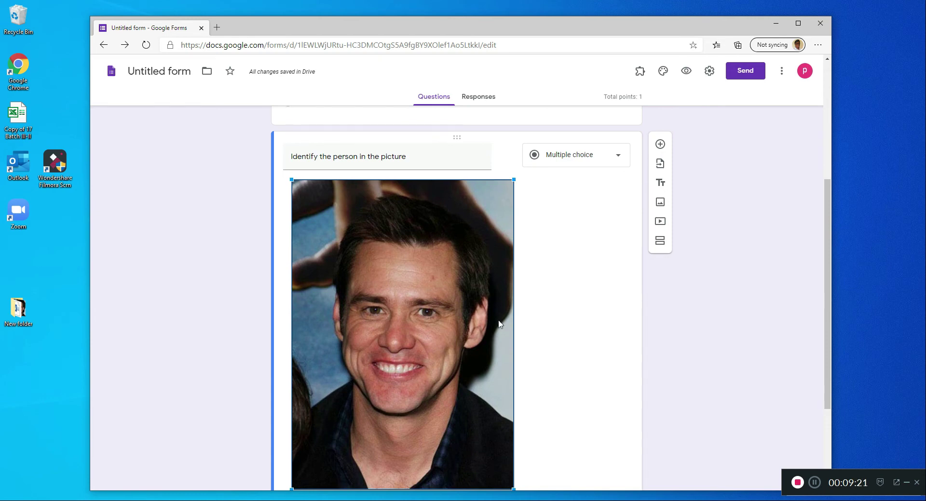
left_click(544, 323)
left_click(407, 302)
left_click_drag(289, 178, 470, 393)
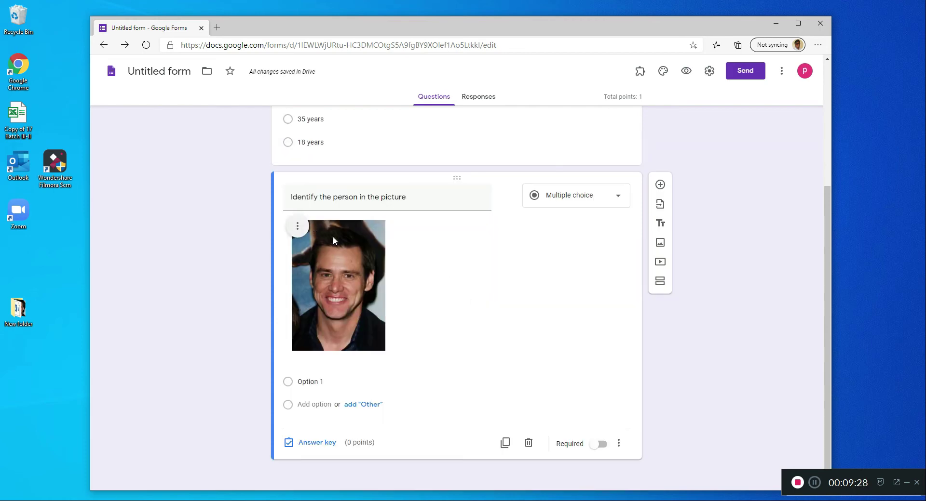
left_click(298, 227)
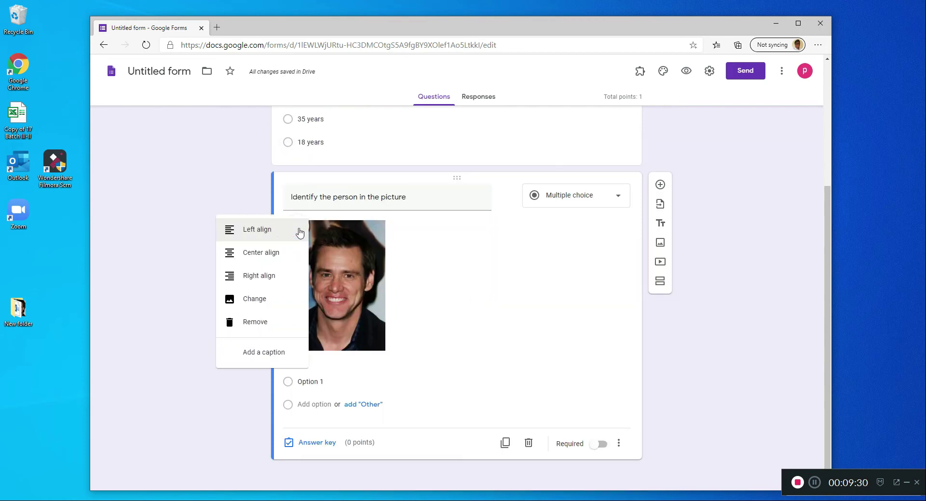
left_click(257, 254)
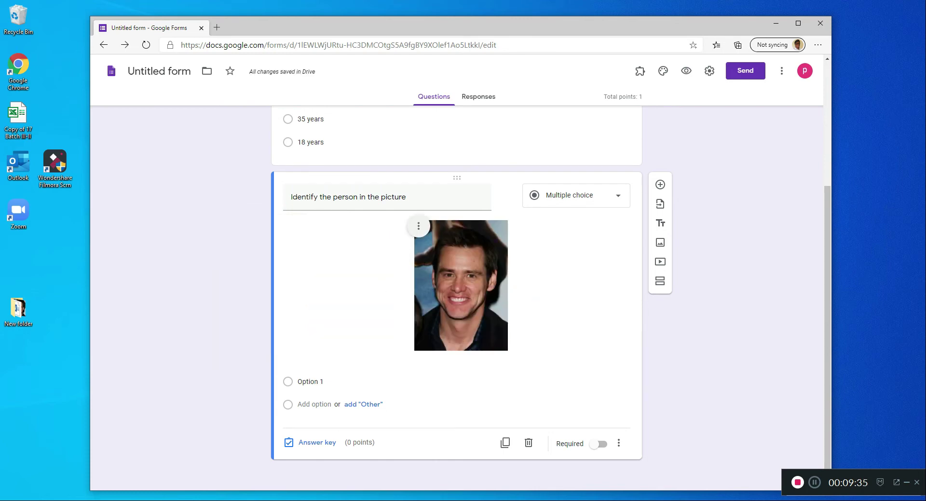
- Check question 2's choices in the Word document and enter "Tom cruise" and "Jim Carrey" as the first two options
key("alt+Tab")
scroll(306, 381, "down", 6)
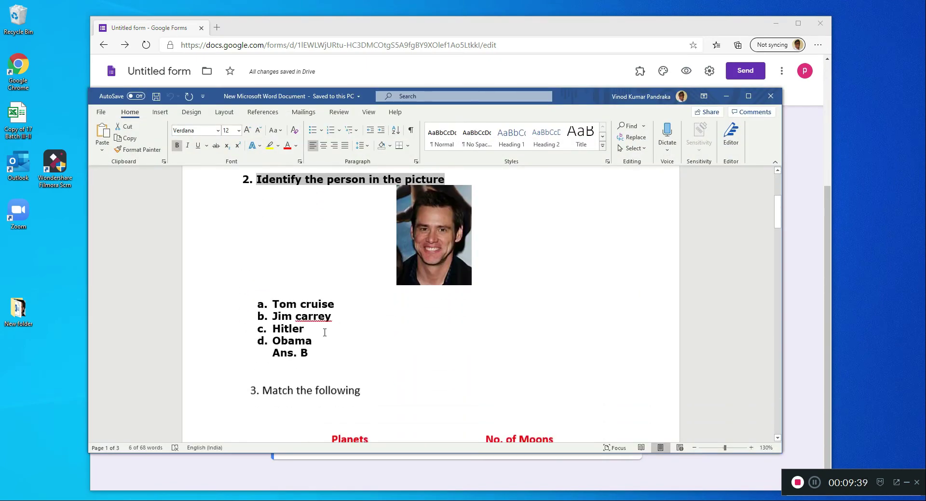
key("alt+Tab")
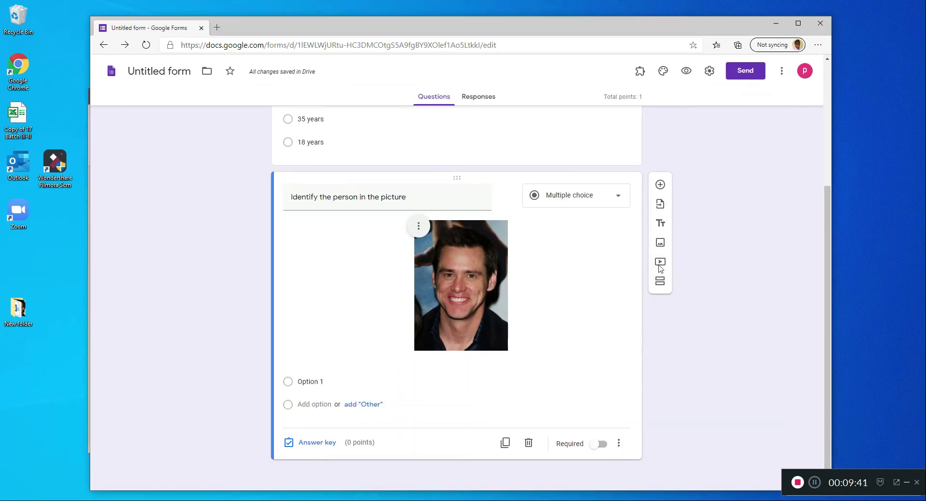
left_click(316, 383)
type("Tom cruise")
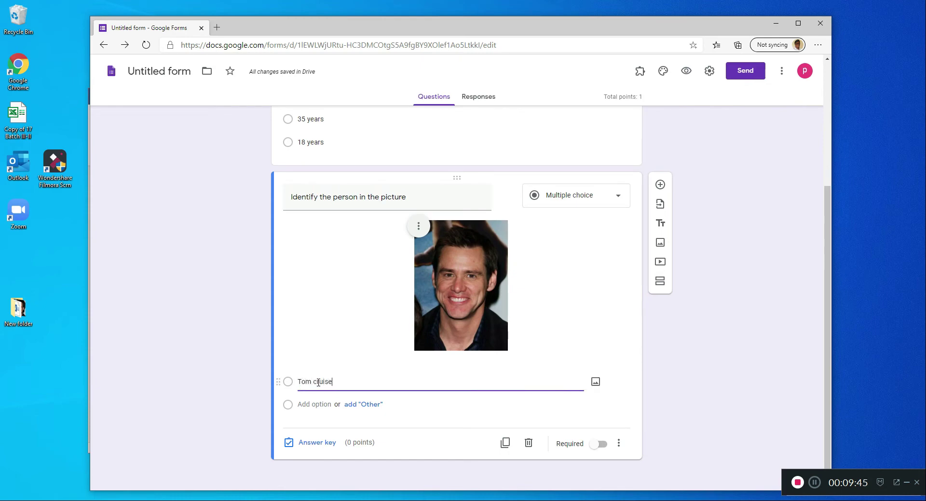
left_click(315, 404)
type("J")
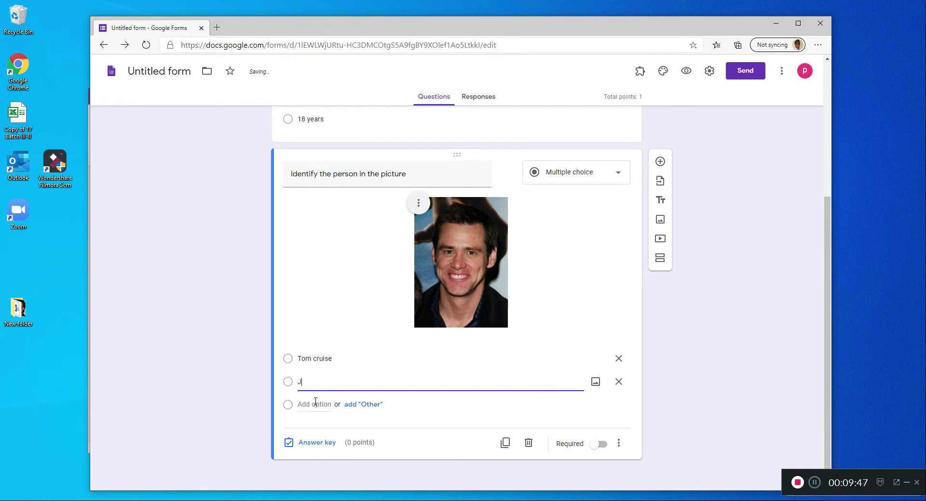
type("im Carrey")
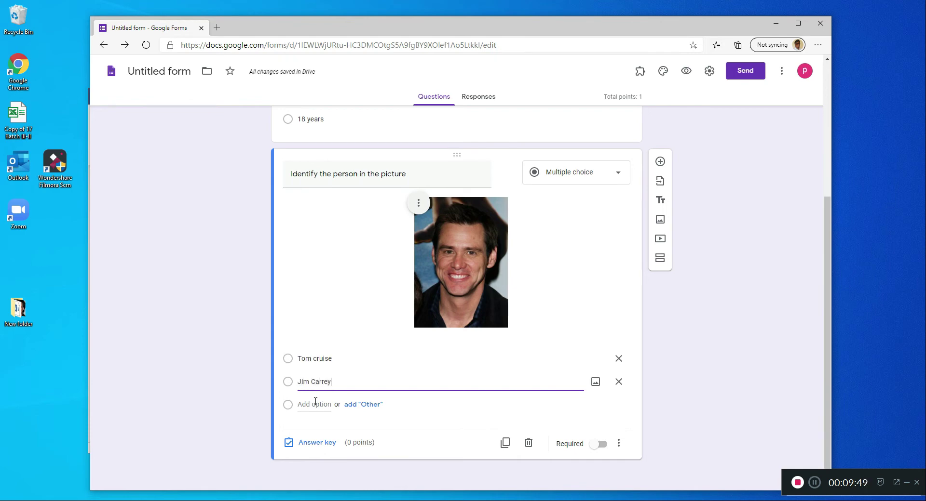
- Add "Hitler" and "Obama" as question 2's third and fourth answer options
left_click(316, 402)
type("Hi")
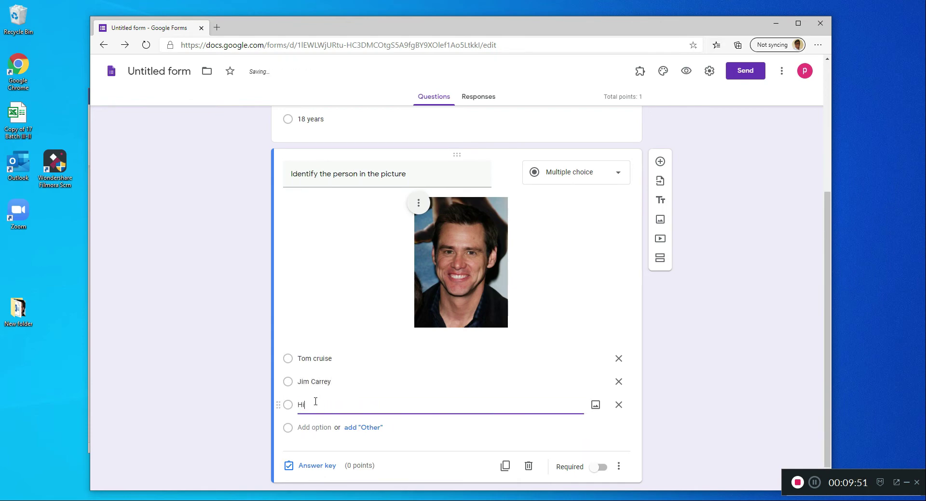
type("tler")
left_click(310, 426)
type("Obama")
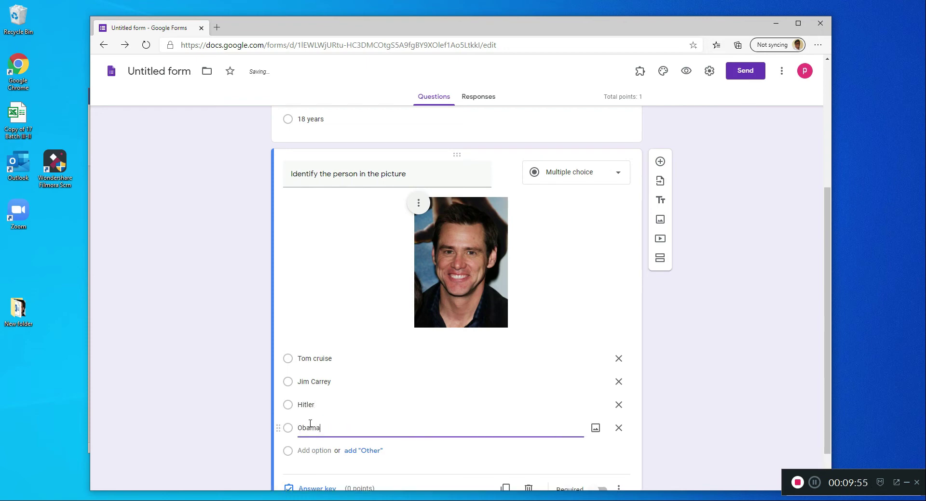
left_click(666, 328)
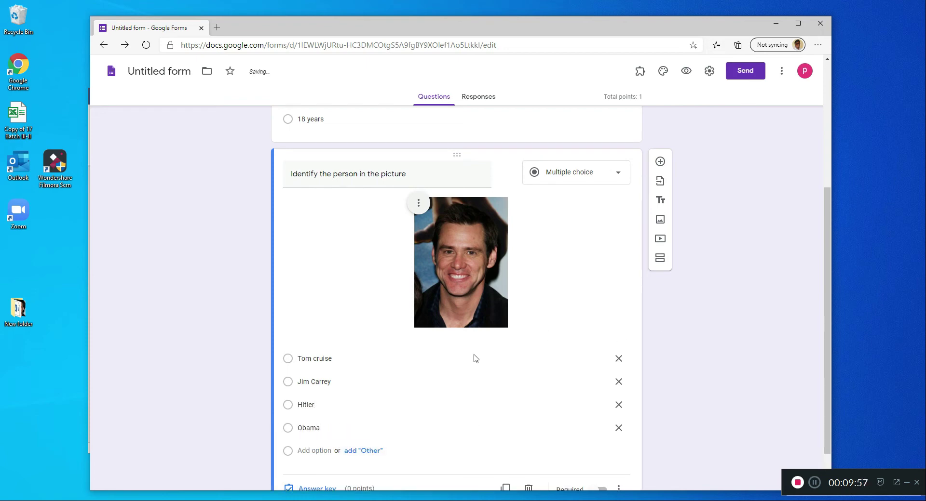
scroll(466, 360, "down", 1)
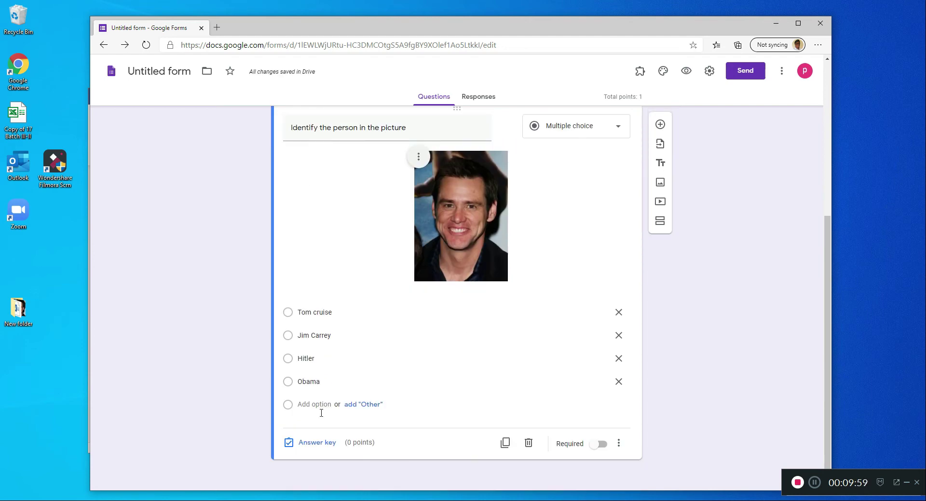
- Mark "Jim Carrey" as the correct answer to question 2 and give the question 1 point
left_click(316, 443)
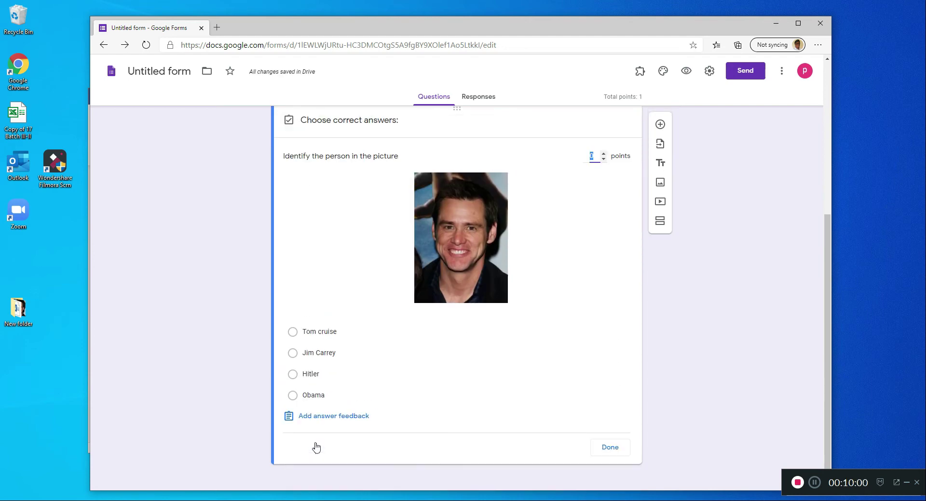
left_click(293, 354)
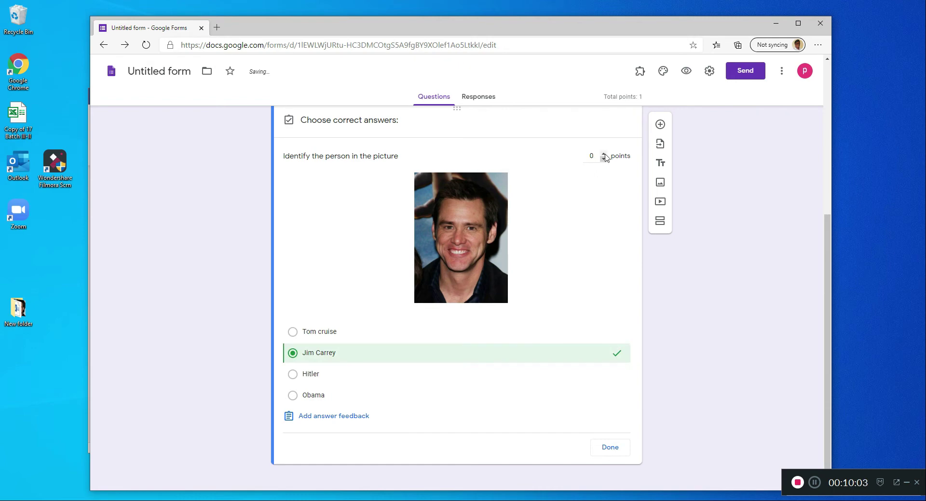
left_click(610, 447)
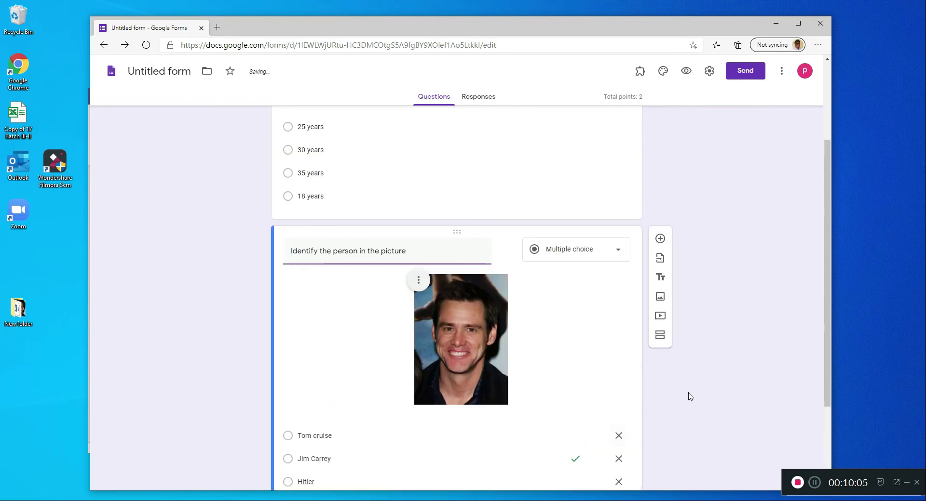
- Review both multiple-choice questions, including their answer options, marked correct answers and points
scroll(710, 362, "down", 1)
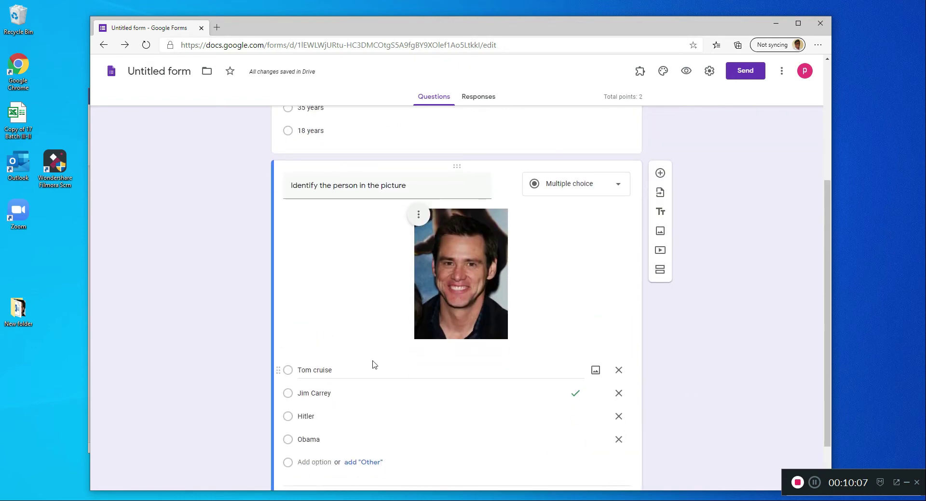
scroll(434, 364, "down", 1)
scroll(554, 341, "up", 5)
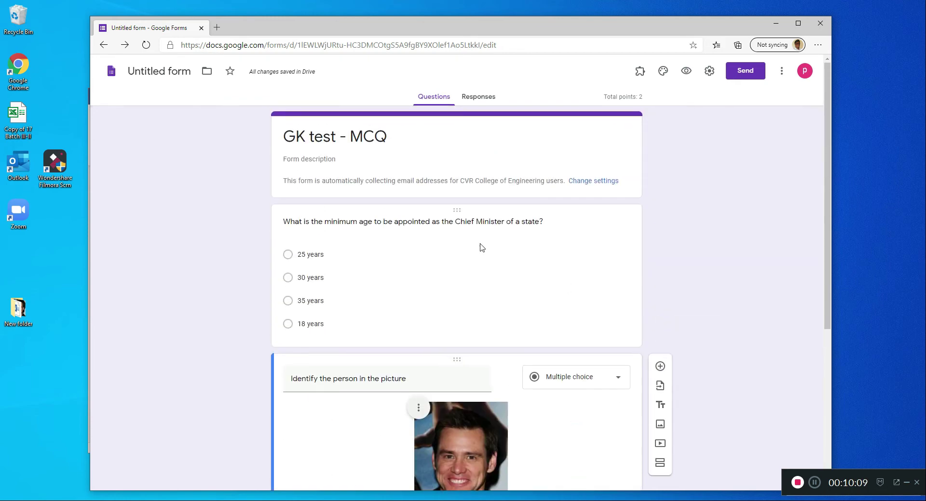
scroll(607, 439, "down", 4)
scroll(607, 437, "down", 1)
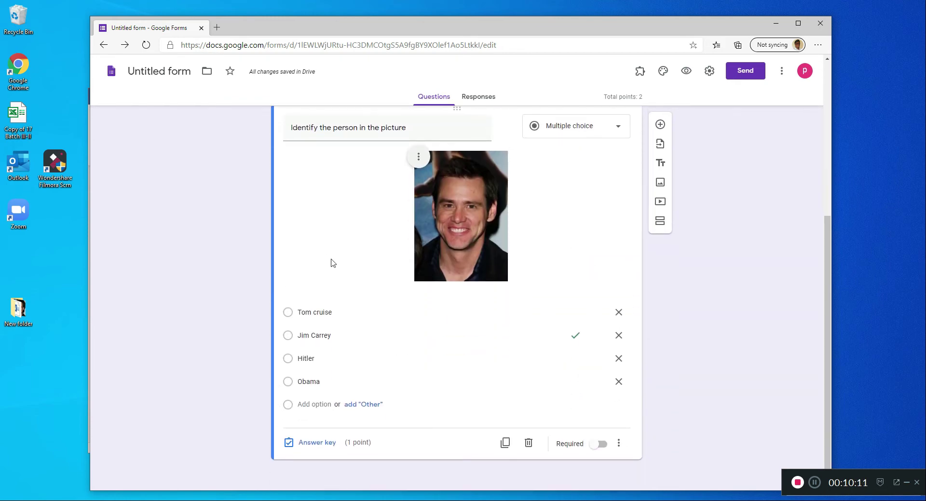
scroll(306, 232, "up", 1)
scroll(450, 357, "down", 1)
scroll(554, 347, "up", 5)
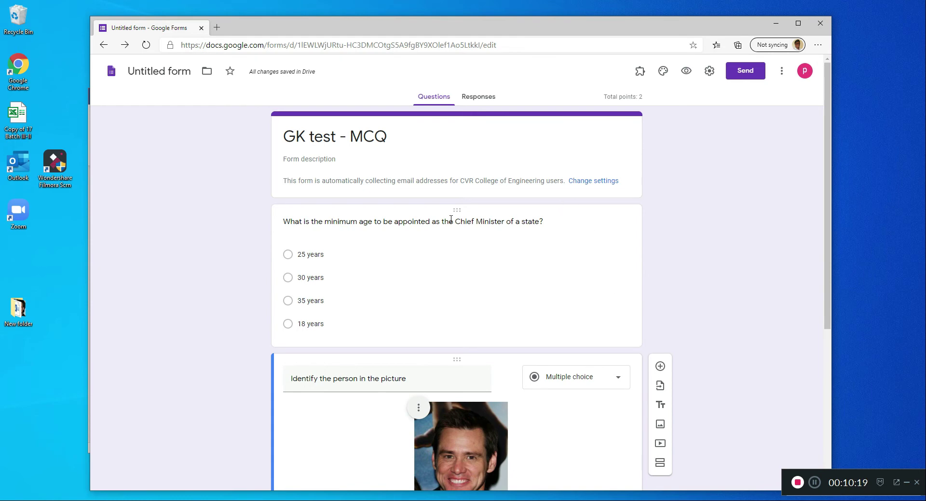
left_click(570, 223)
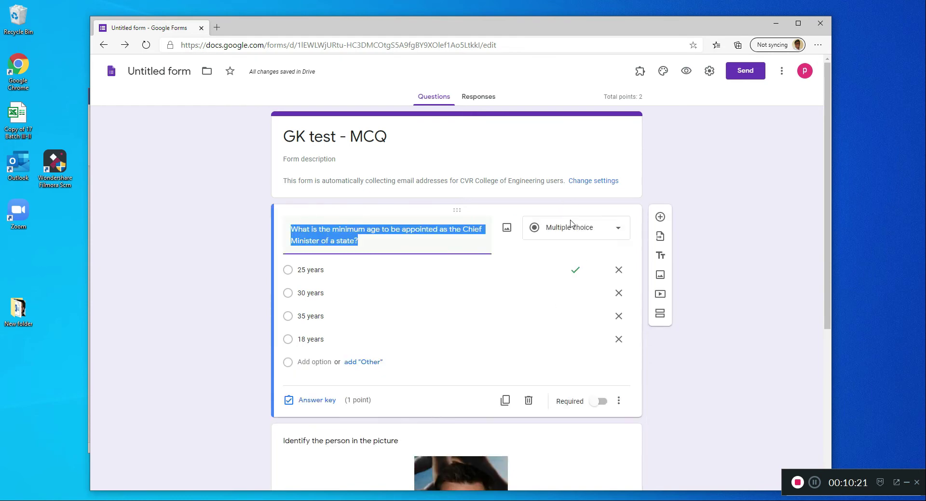
left_click(709, 386)
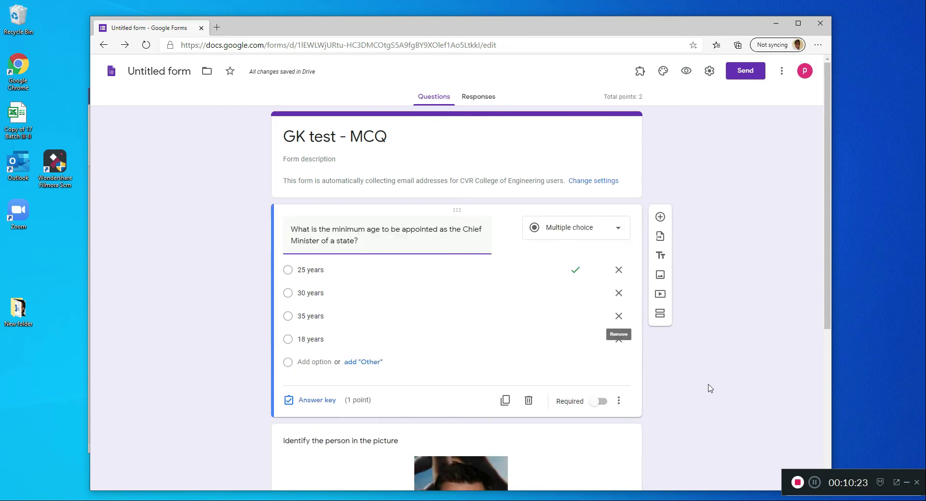
scroll(684, 380, "down", 5)
scroll(382, 277, "up", 4)
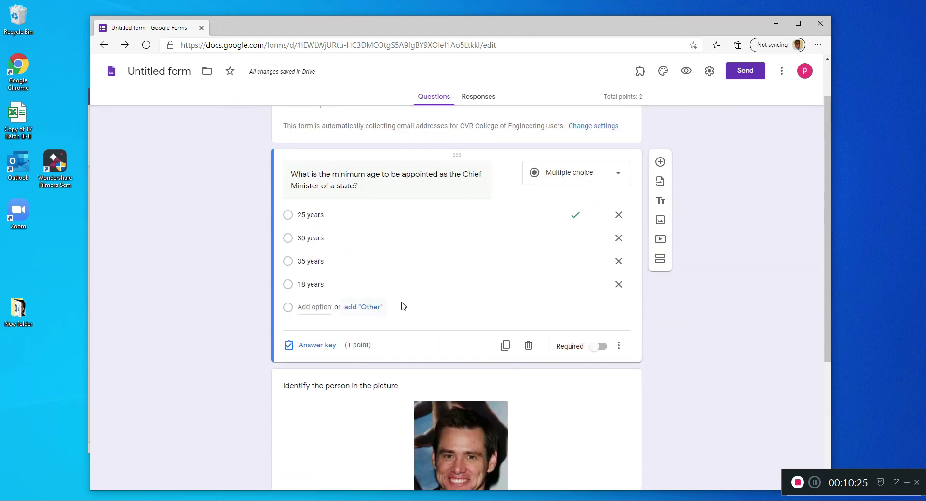
scroll(434, 313, "down", 3)
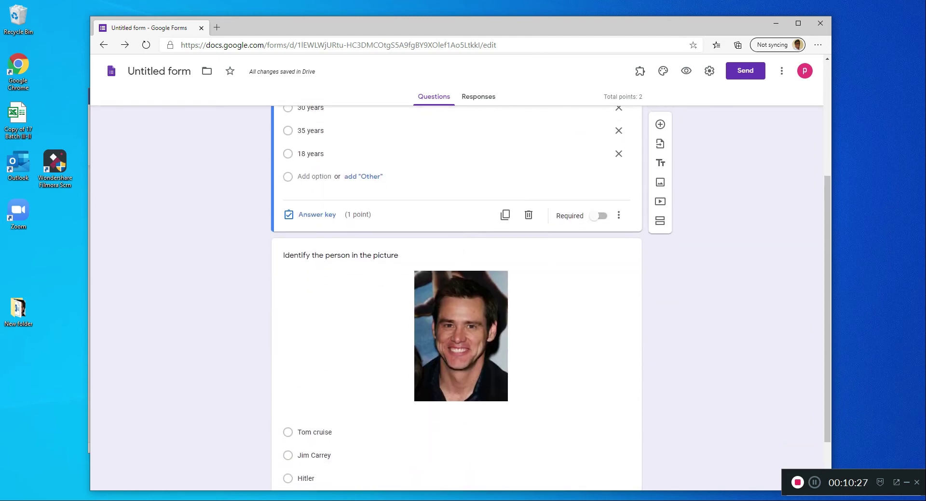
- Switch to the Word document and read question 3, the match-the-following on planets and their moons
key("alt+Tab")
scroll(384, 380, "down", 4)
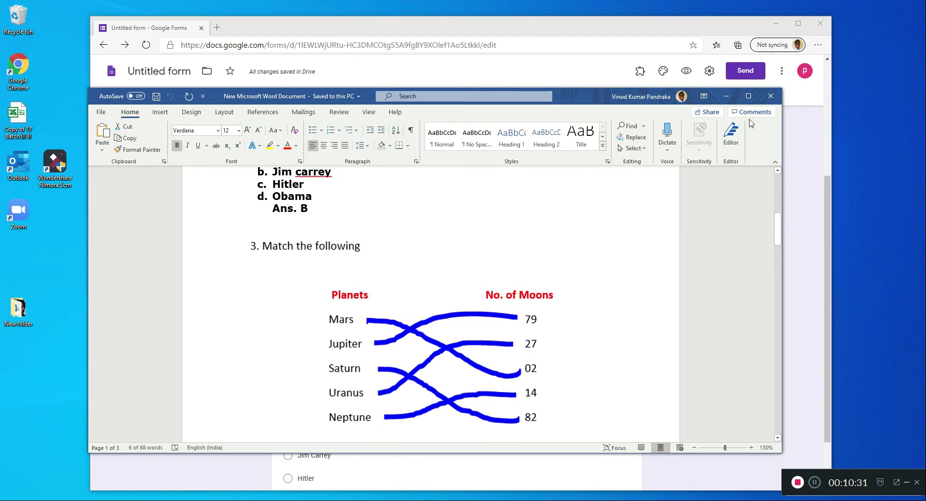
left_click(725, 96)
- Look over the form's header and both existing questions to see where the multiple-choice part ends
scroll(630, 228, "up", 3)
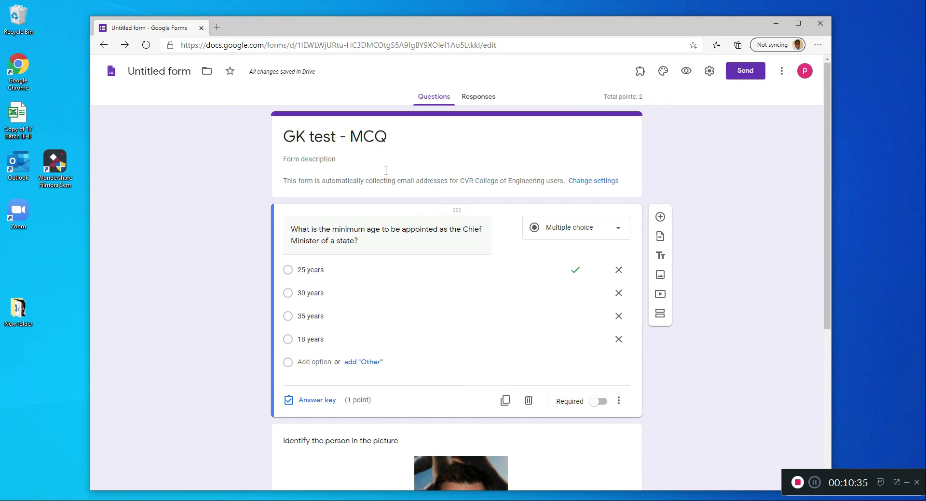
scroll(409, 316, "down", 3)
scroll(401, 292, "down", 3)
scroll(400, 310, "up", 1)
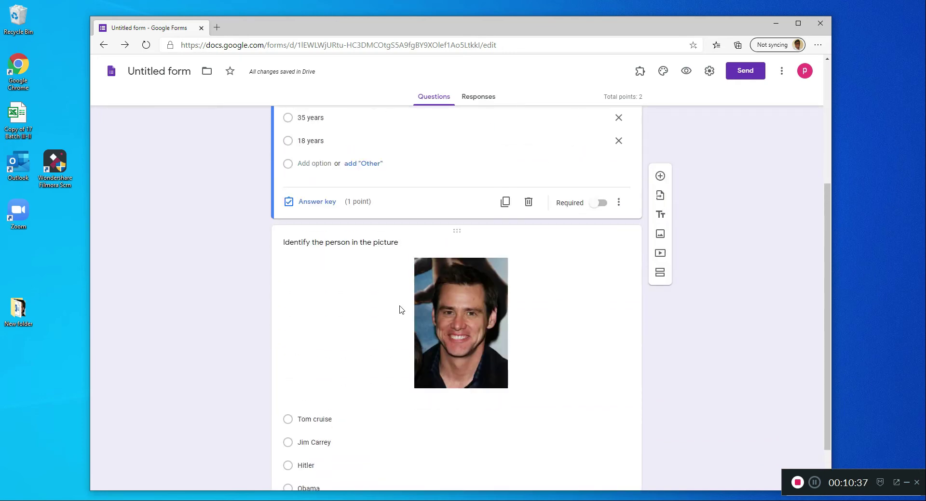
left_click(399, 310)
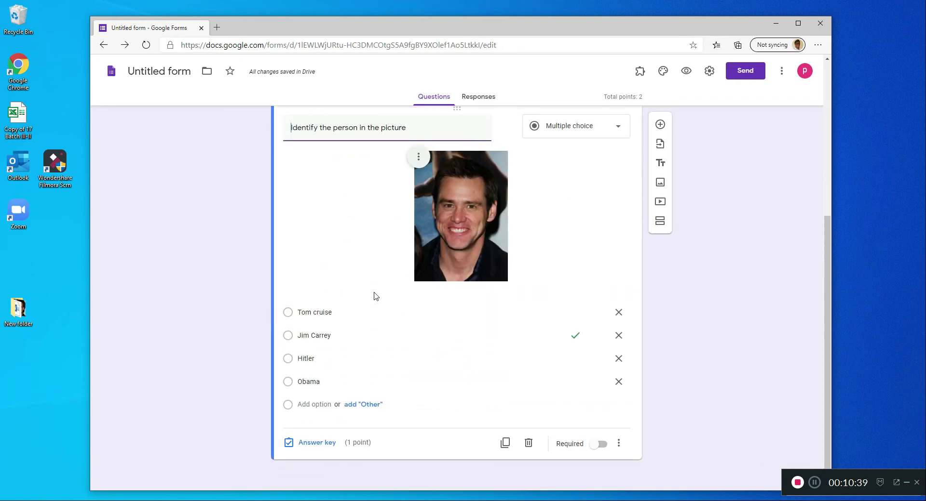
scroll(381, 295, "up", 5)
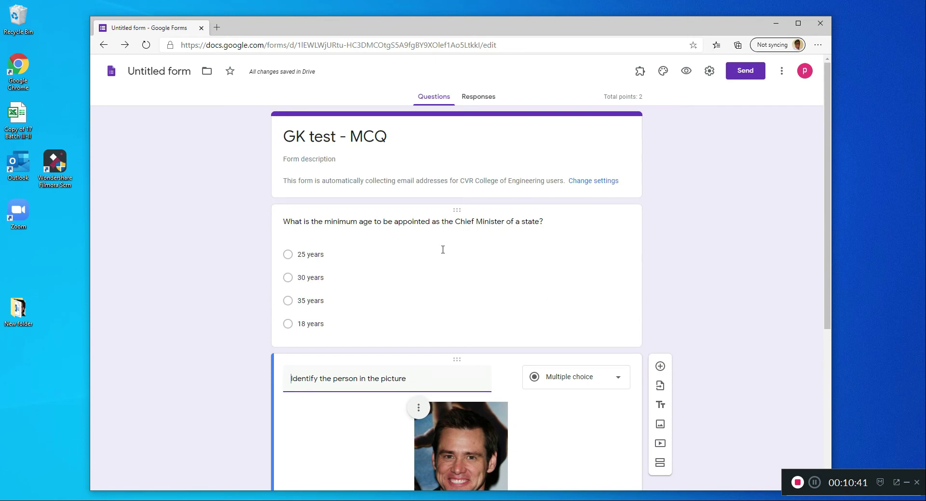
scroll(443, 250, "down", 4)
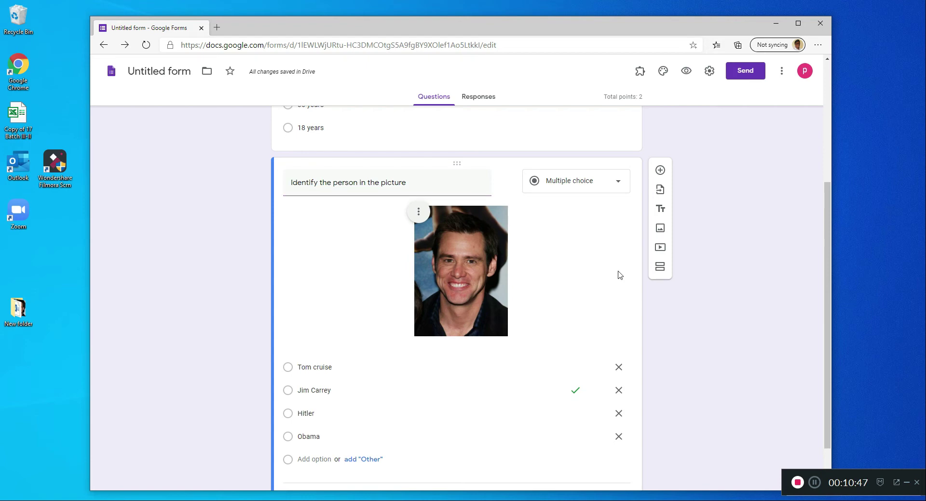
scroll(551, 264, "up", 4)
scroll(572, 363, "down", 4)
- Add a new section below question 2 and inspect the resulting layout and the section's available actions
left_click(661, 271)
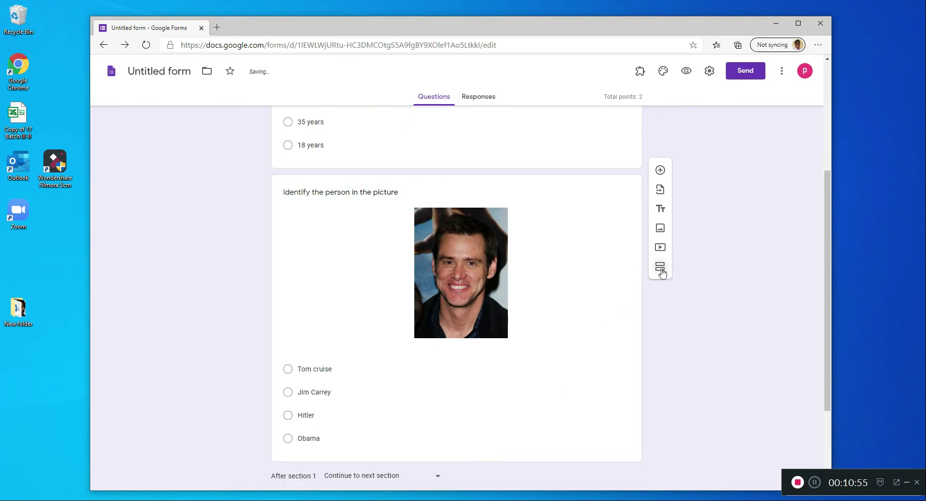
scroll(496, 336, "up", 6)
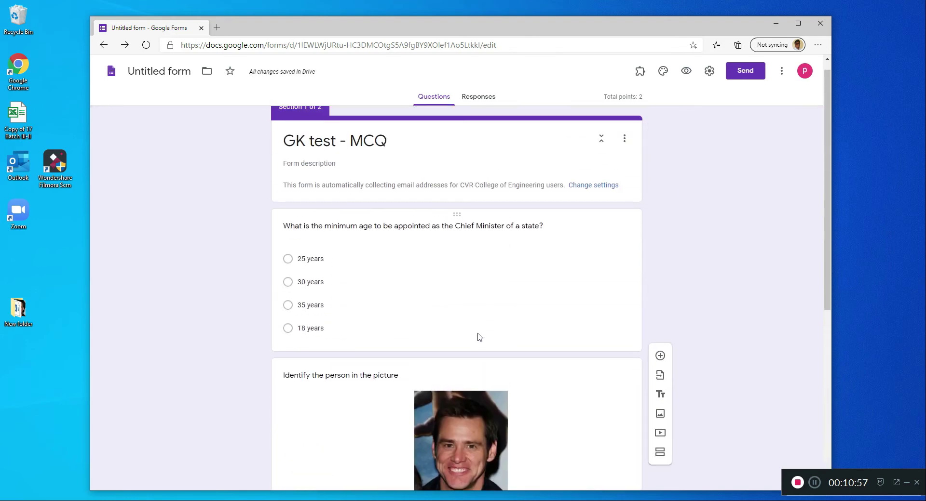
scroll(471, 285, "down", 6)
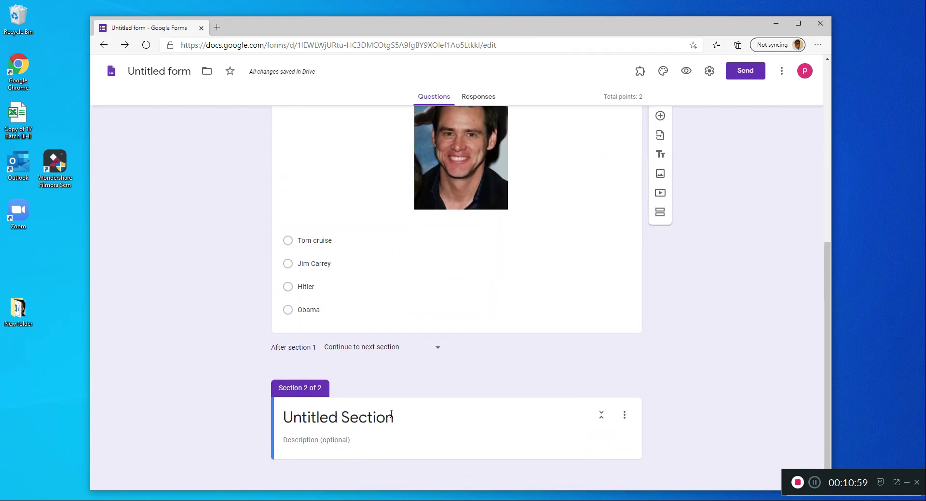
scroll(436, 386, "up", 4)
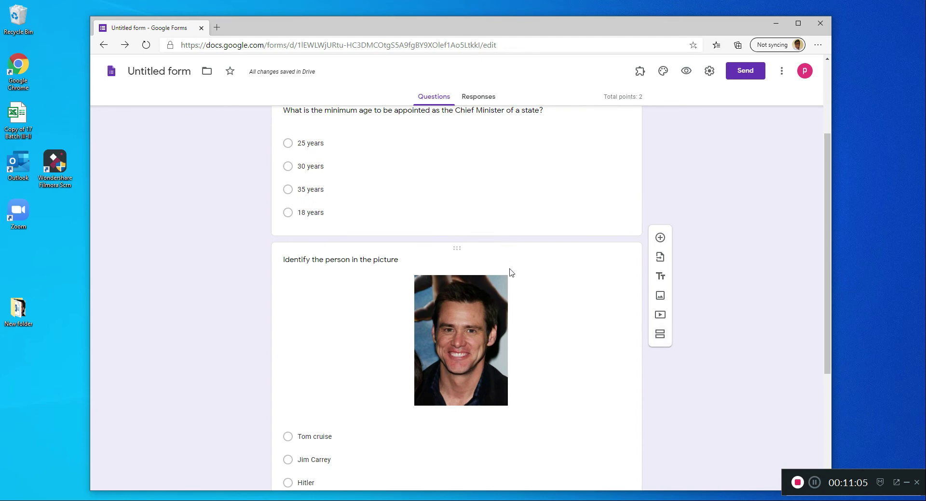
scroll(501, 294, "up", 2)
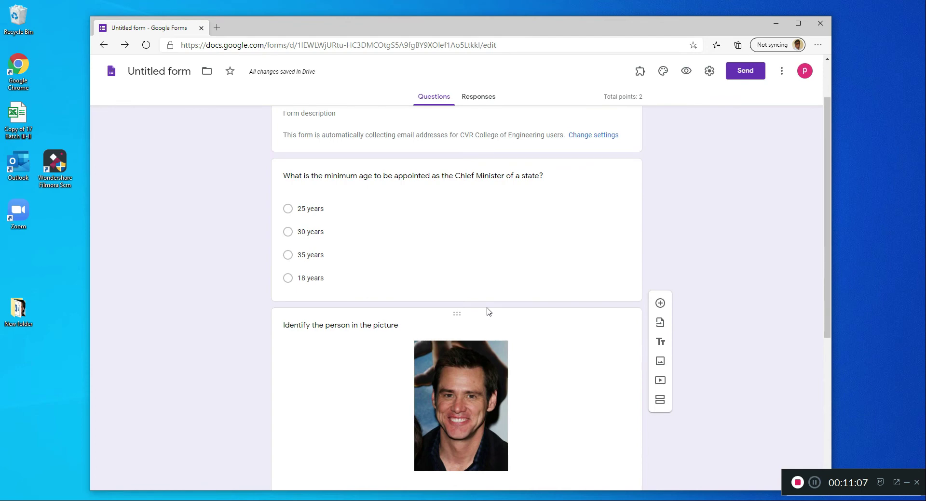
scroll(488, 311, "down", 4)
scroll(557, 303, "down", 2)
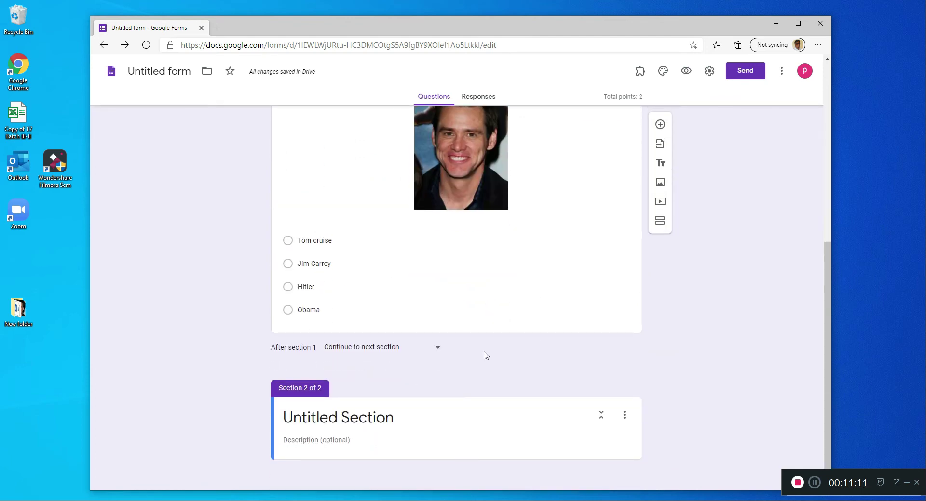
left_click(621, 416)
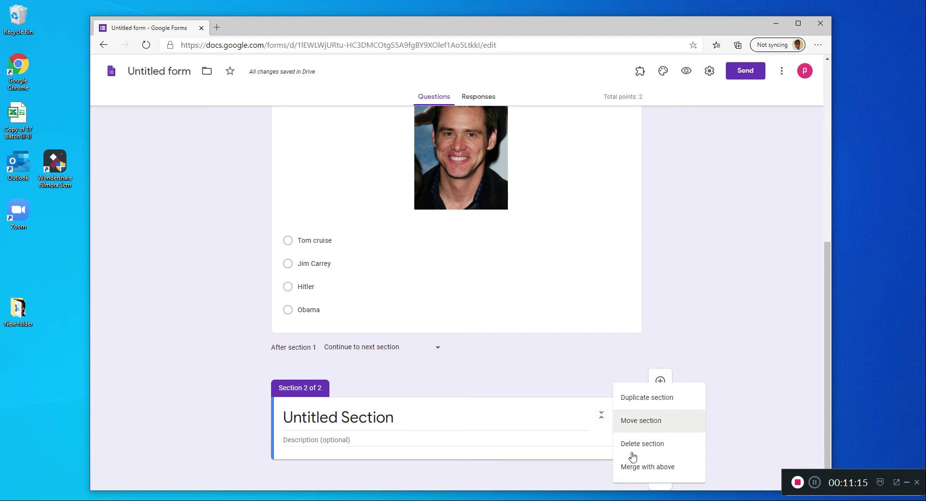
left_click(594, 381)
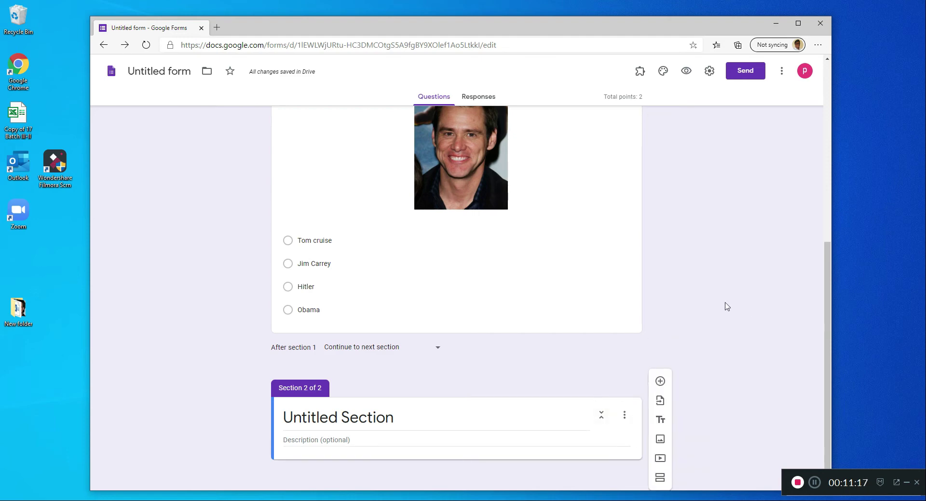
- Title the second section "Match the following"
left_click(369, 417)
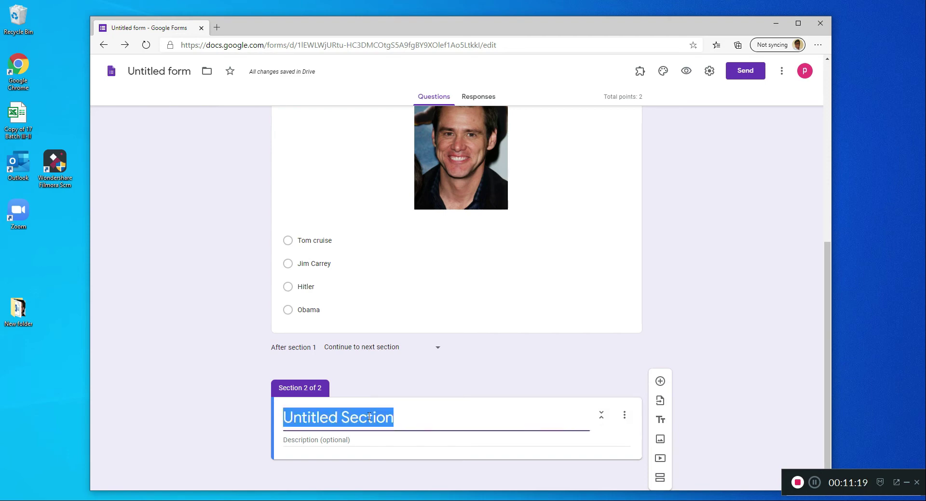
type("Match th")
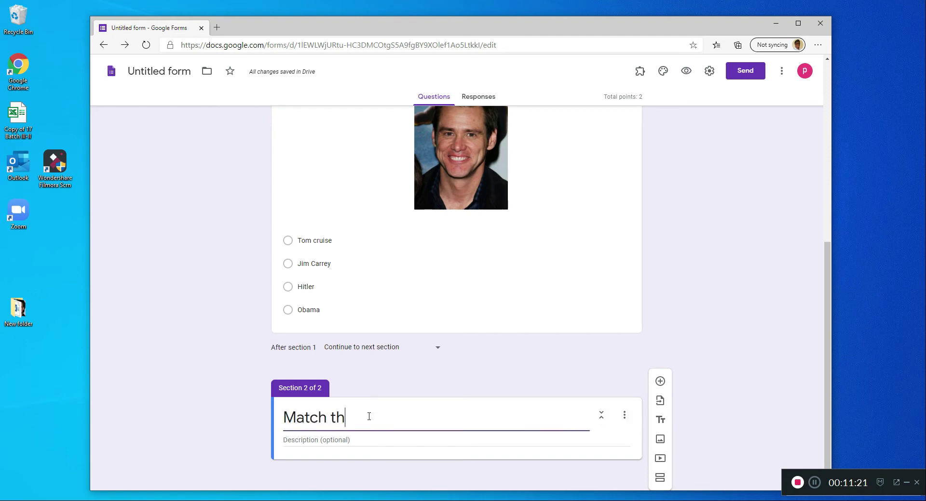
type("e follo")
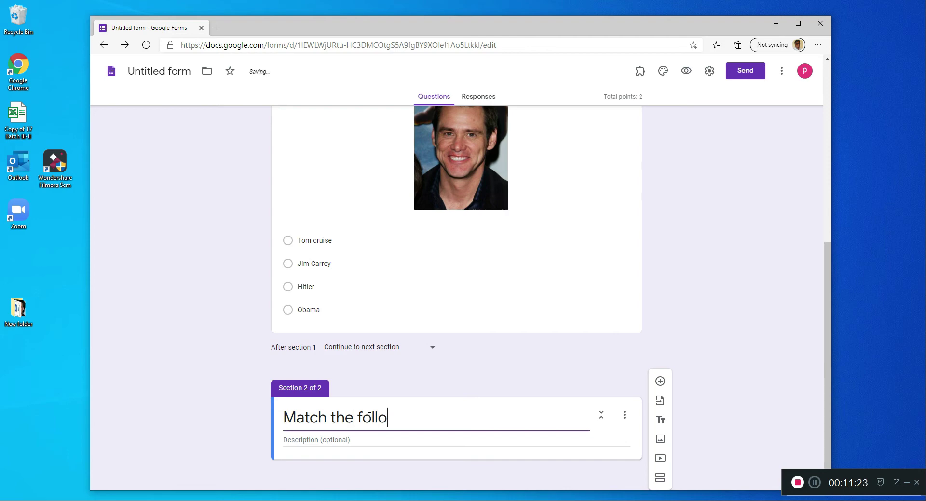
type("wing")
- Add a multiple choice grid question titled "Match the planets with their no.of moons" to the "Match the following" section
left_click(688, 403)
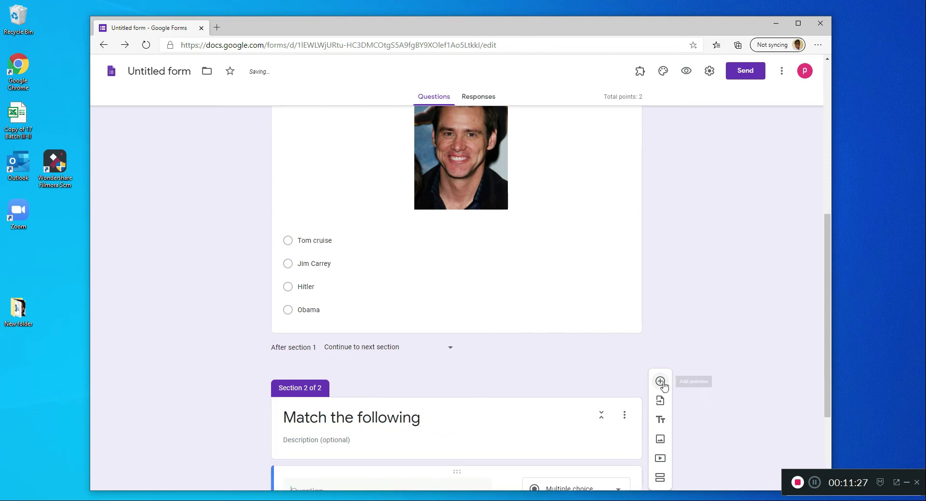
left_click(661, 382)
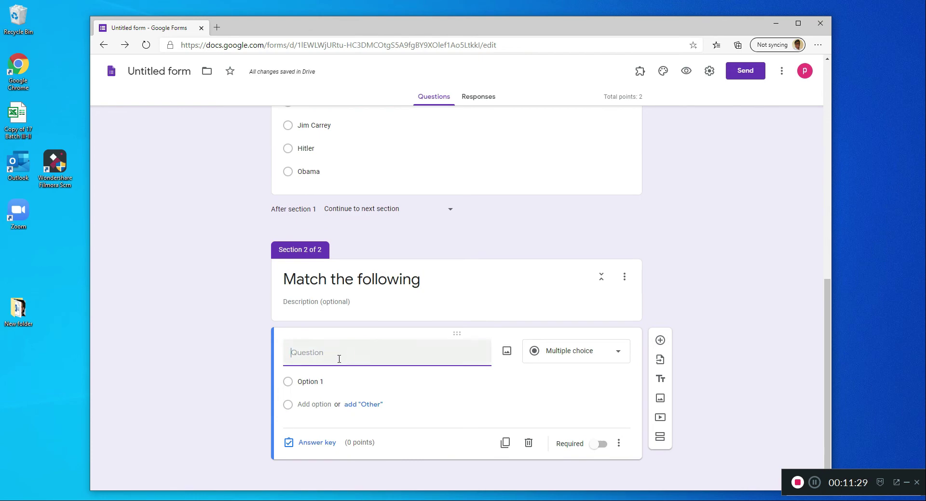
left_click(279, 488)
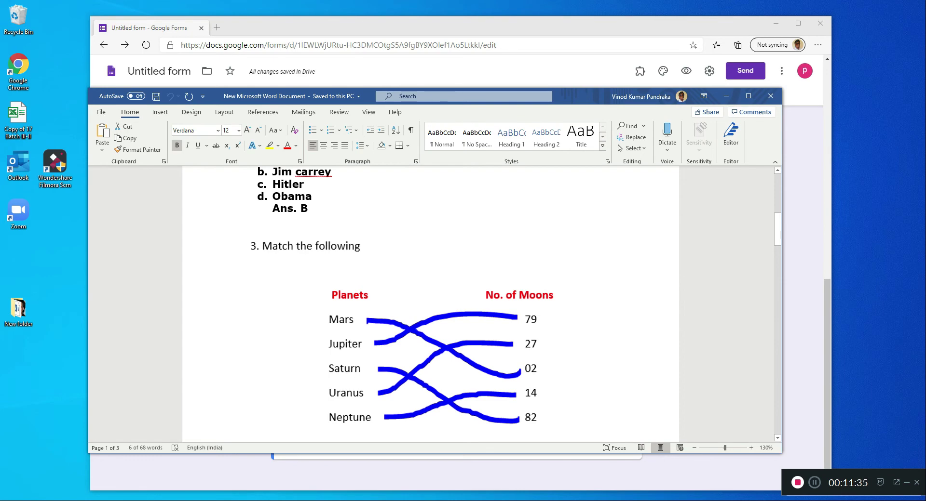
left_click(548, 85)
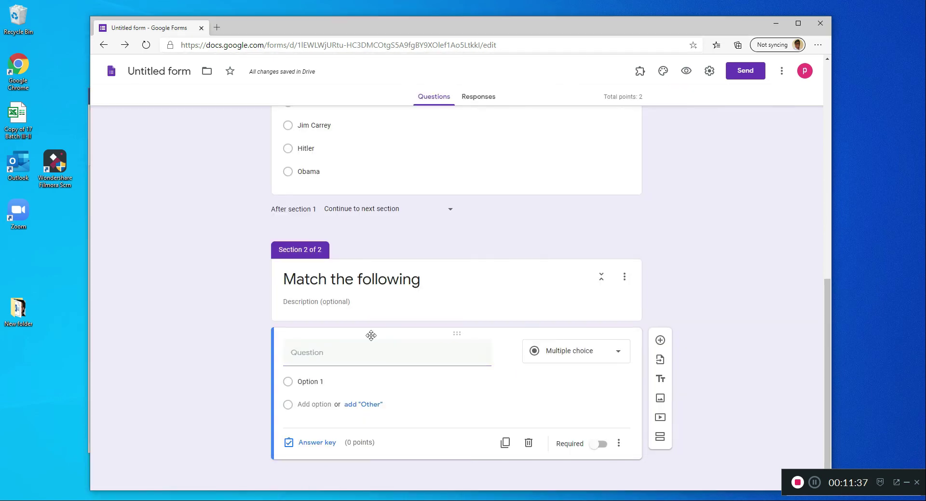
left_click(355, 356)
type("Mat")
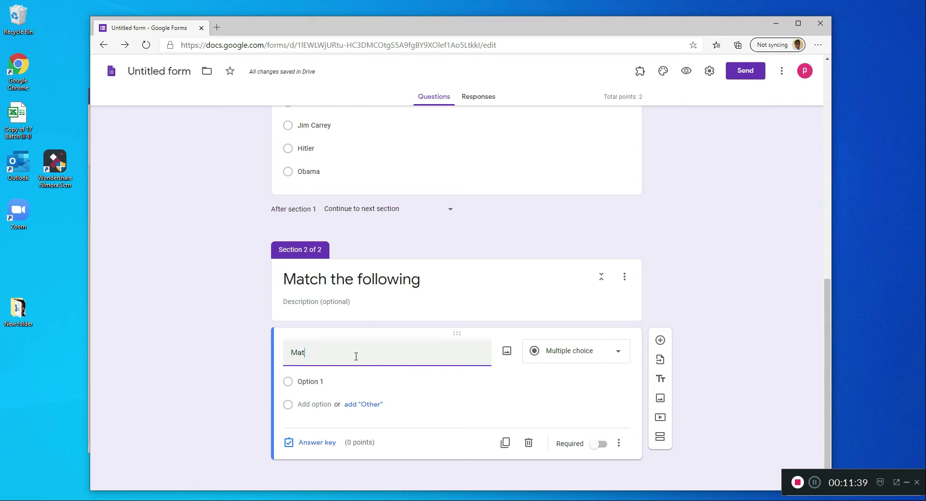
type("ch the planets with the")
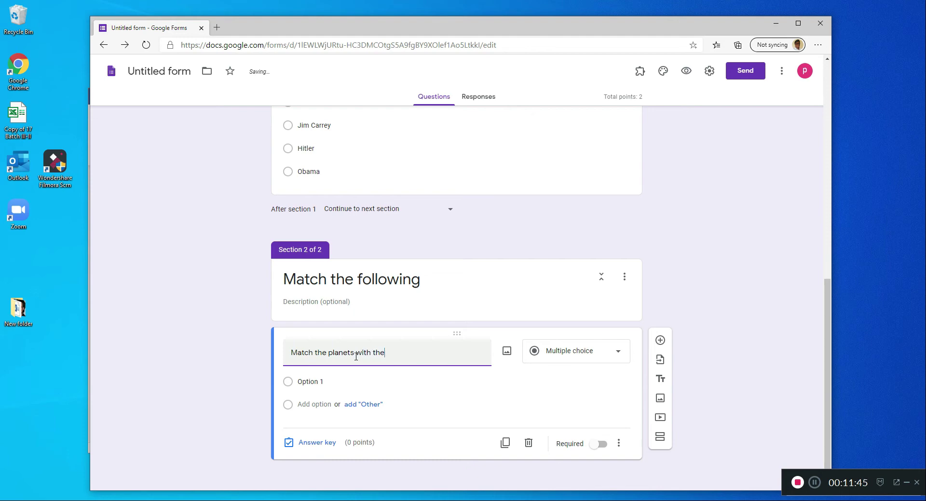
type(".of moons")
left_click(582, 355)
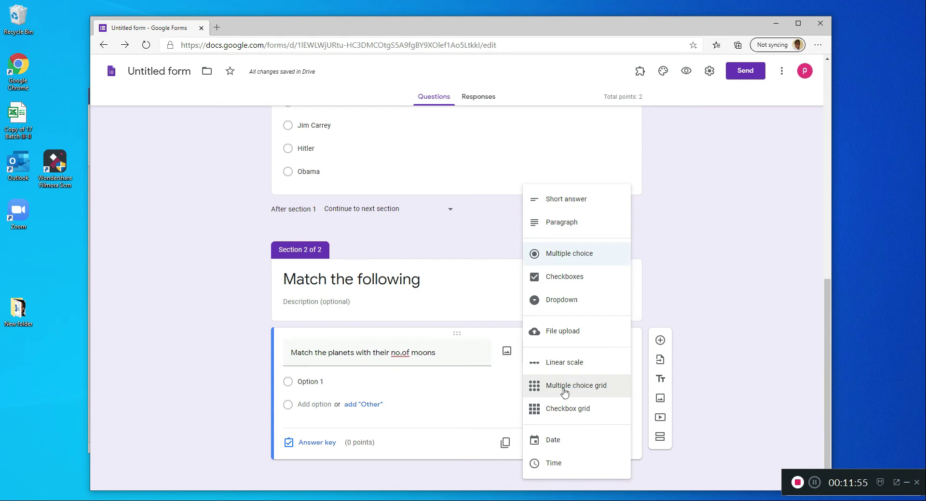
left_click(581, 389)
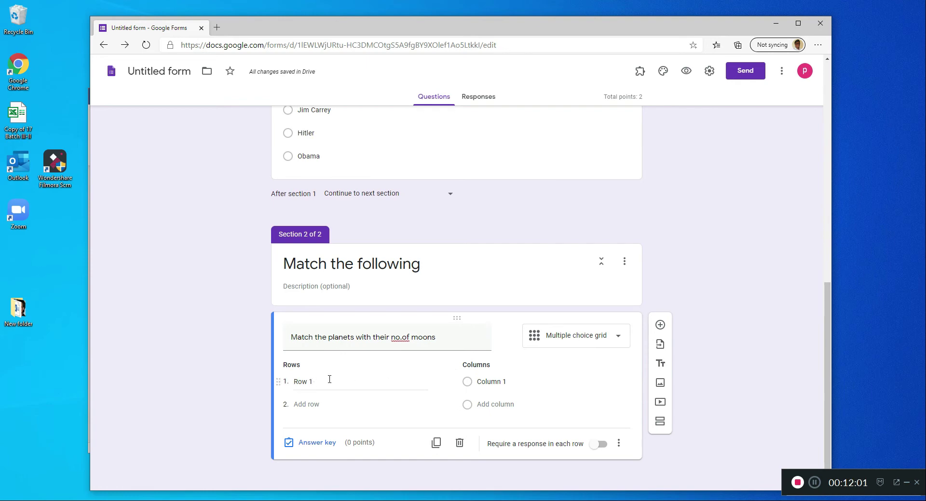
- Switch to the Word document and arrange it beside the browser so the planets list and the grid question are both visible
left_click(248, 463)
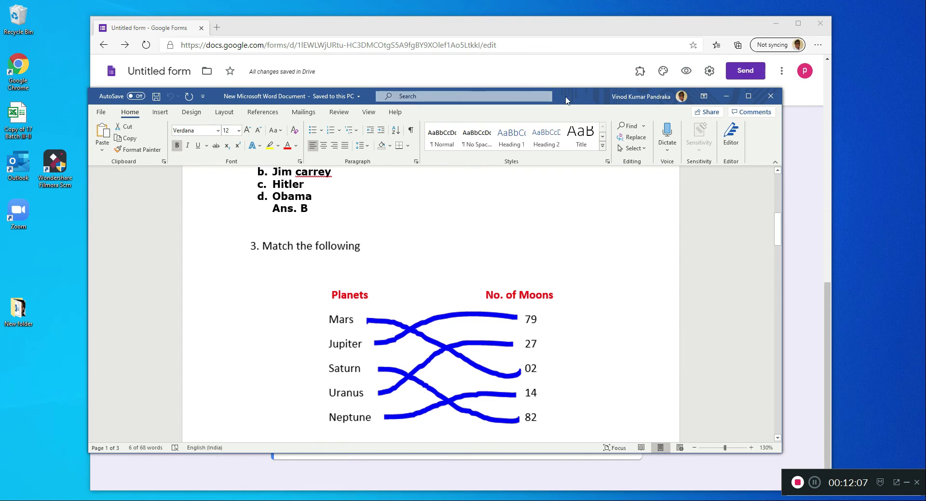
left_click_drag(569, 101, 511, 119)
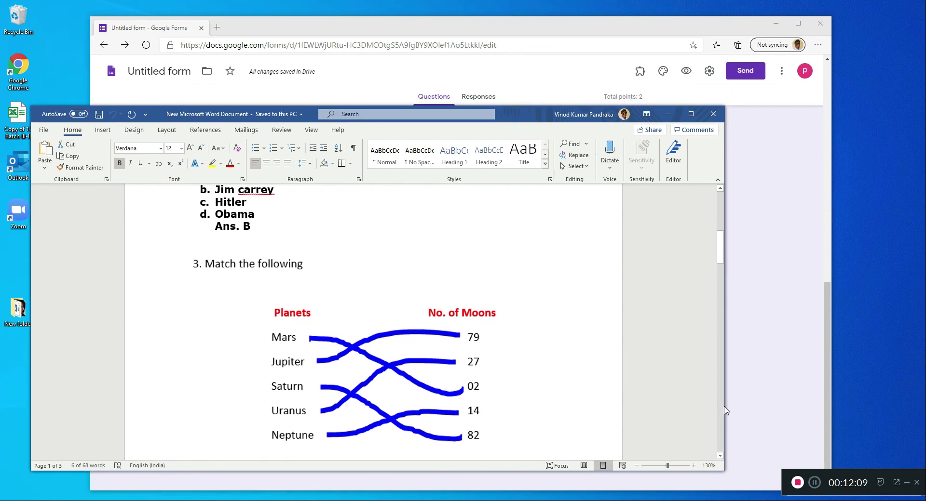
left_click_drag(725, 408, 237, 367)
left_click_drag(81, 459, 140, 459)
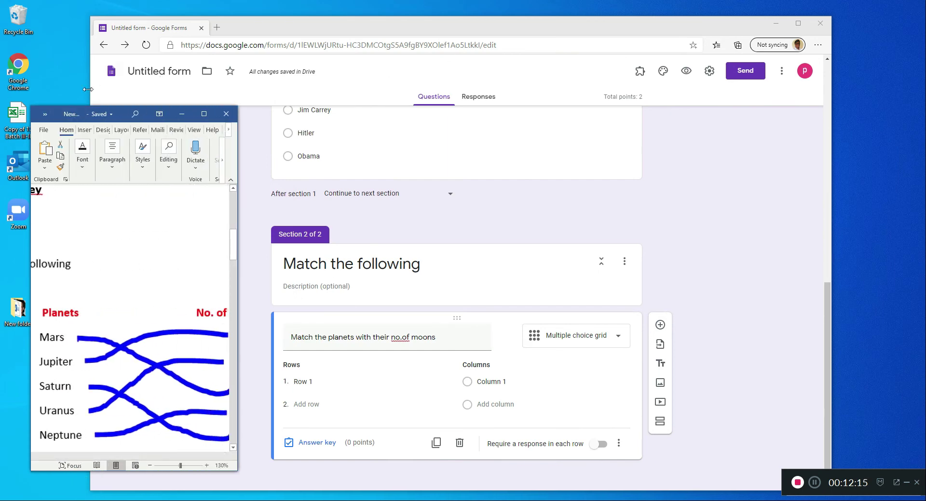
left_click(134, 95)
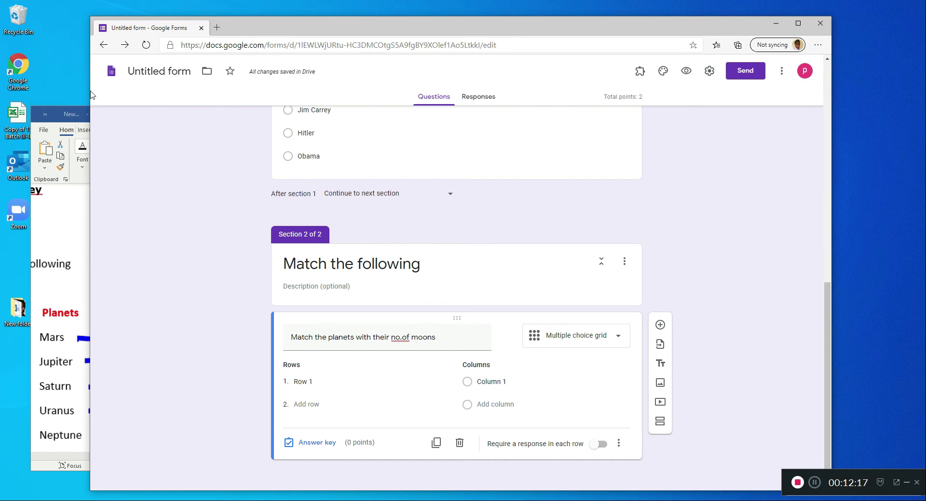
left_click_drag(91, 90, 403, 91)
left_click_drag(598, 27, 511, 18)
scroll(463, 381, "down", 1)
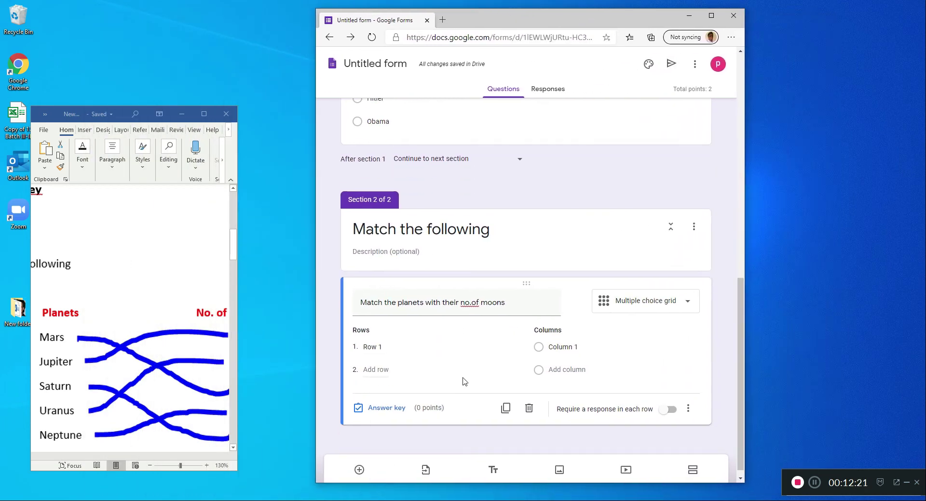
- Enter the grid rows Mars, Jupiter, Saturn, Uranus and Neptune
left_click(374, 336)
type("Mars")
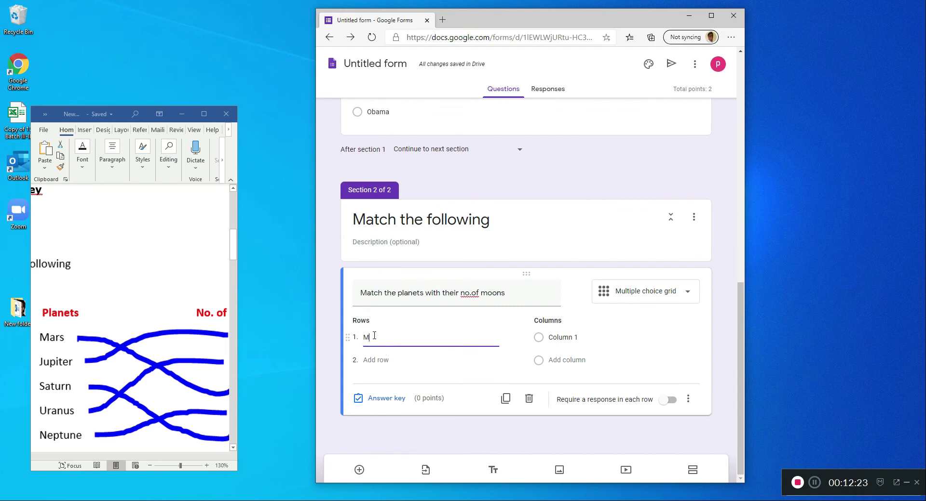
left_click(369, 360)
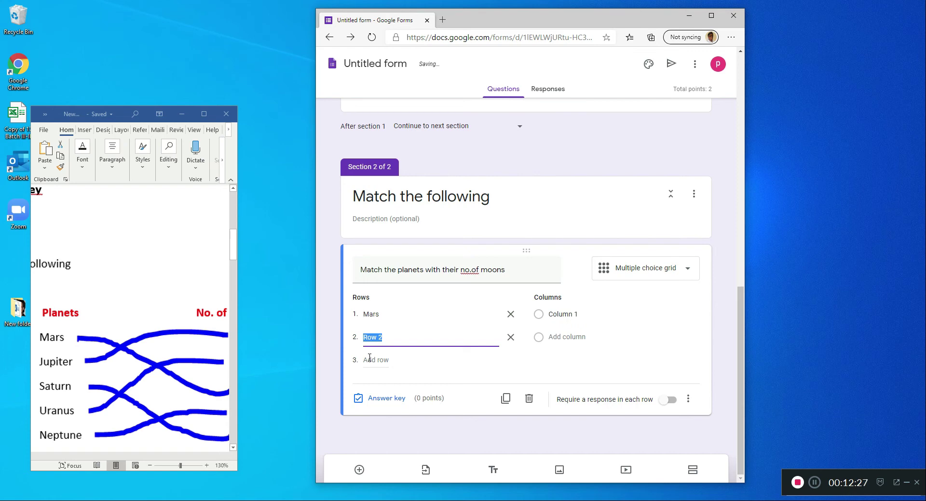
type("Jupiter")
left_click(375, 366)
type("Saturn")
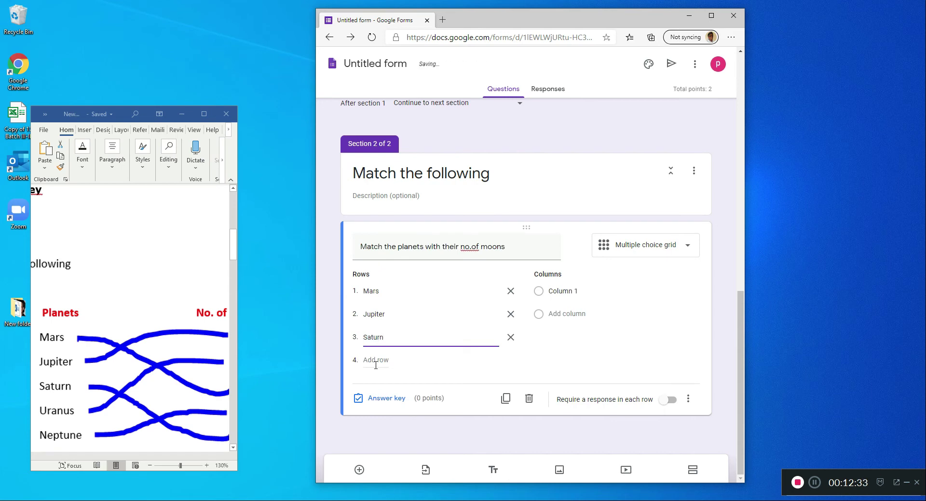
left_click(376, 366)
type("Uranus")
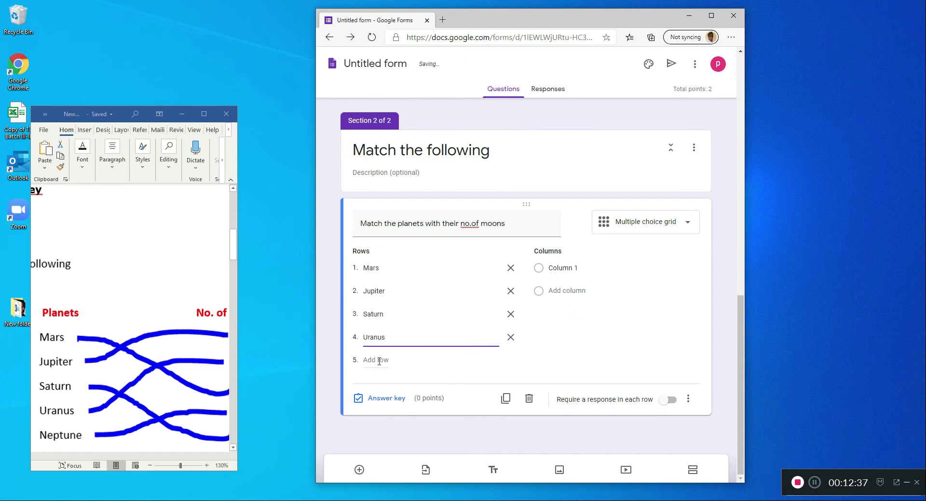
left_click(380, 362)
type("Nept")
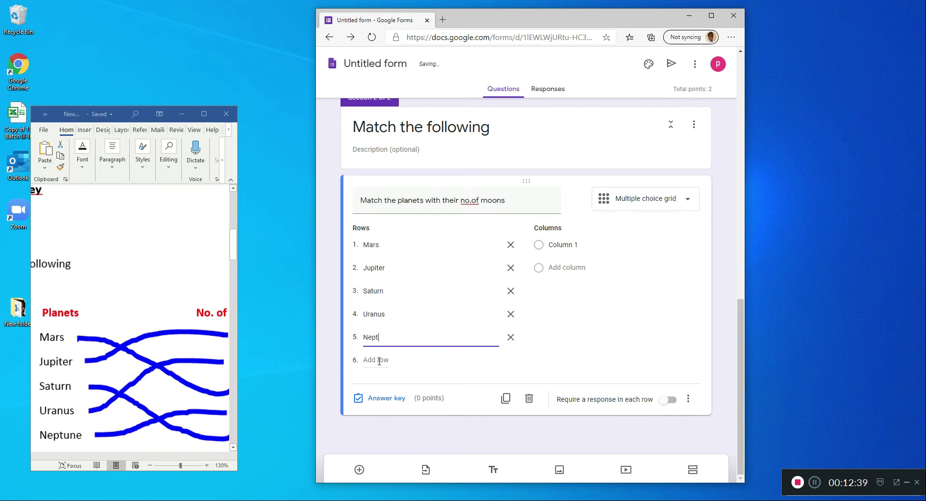
type("une")
- Bring the document's No. of Moons list into view and enter the grid columns 79, 27, 02, 14 and 82
left_click(552, 247)
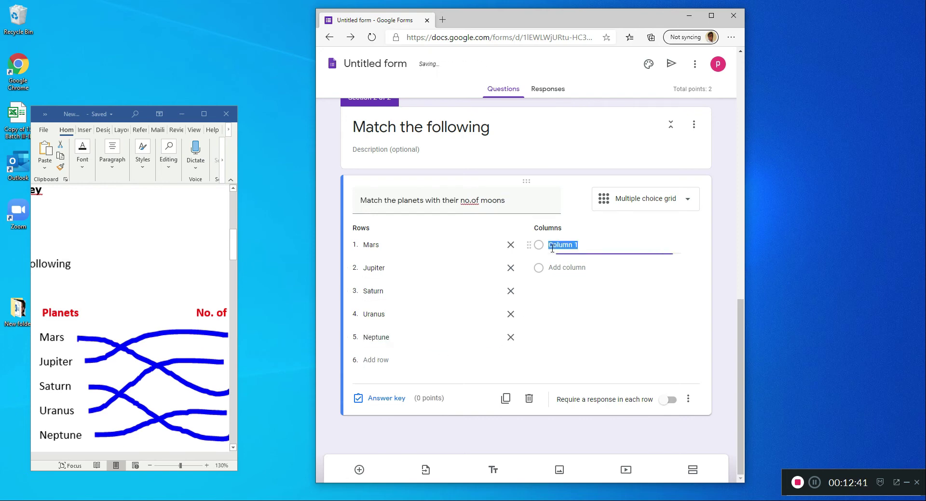
left_click(114, 461)
left_click_drag(119, 456, 155, 456)
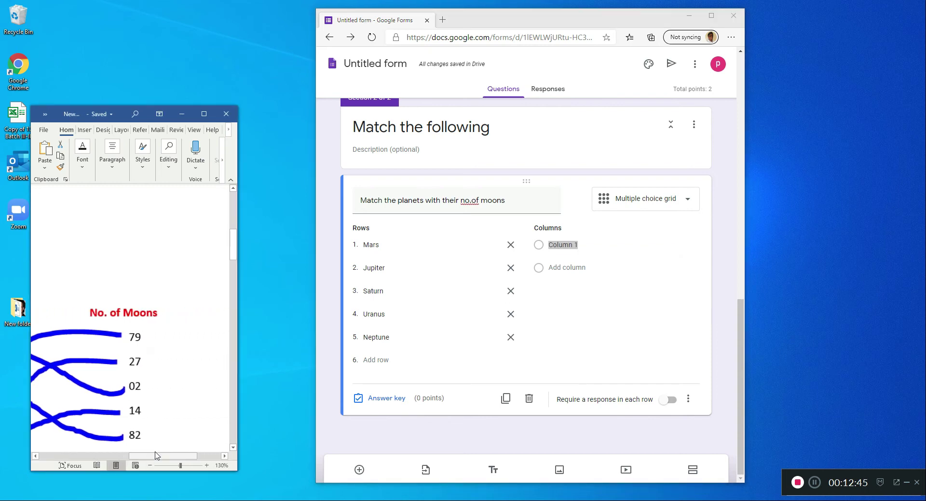
left_click(586, 245)
type("79")
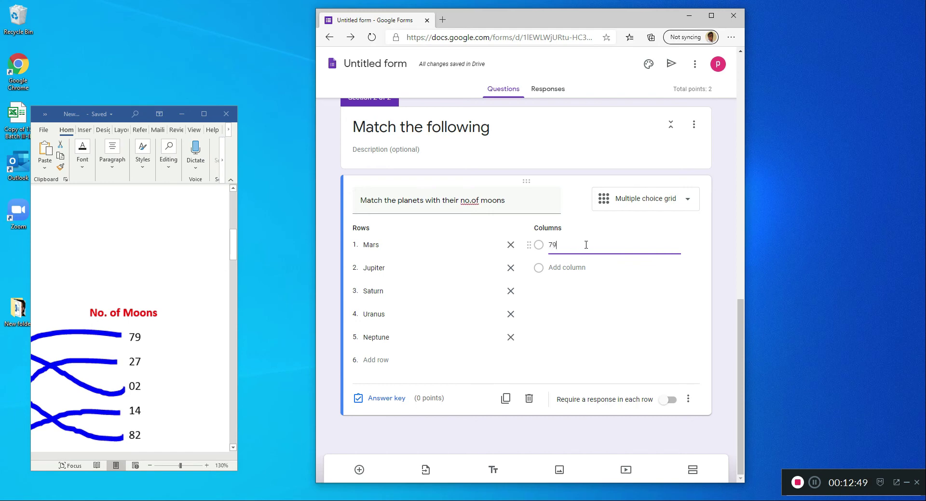
left_click(570, 268)
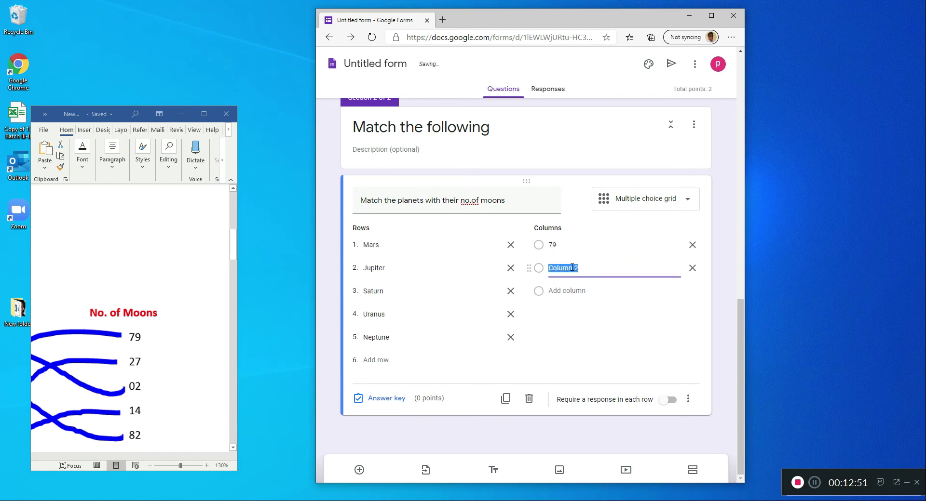
type("27")
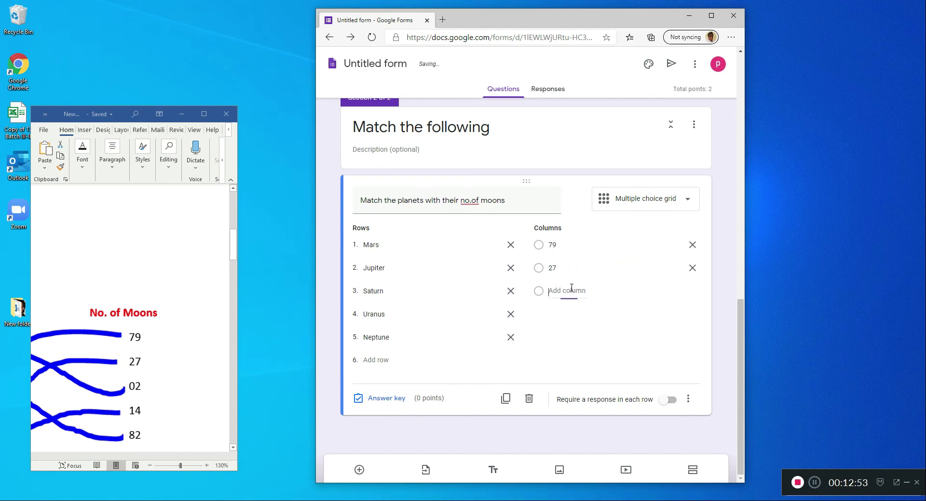
left_click(571, 291)
type("02")
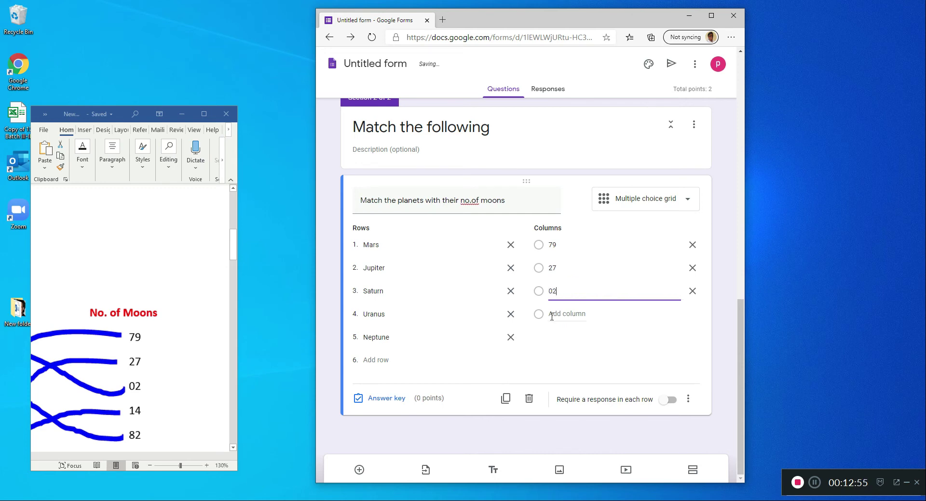
left_click(556, 314)
type("14")
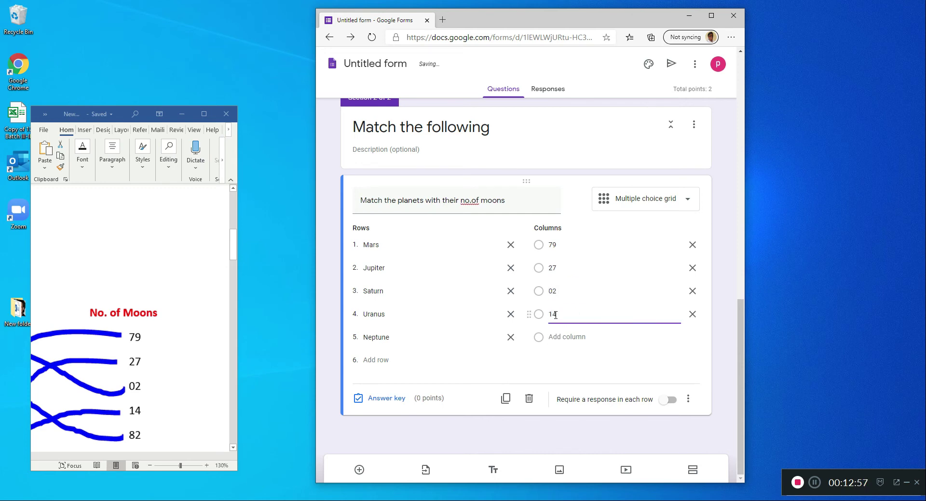
left_click(573, 337)
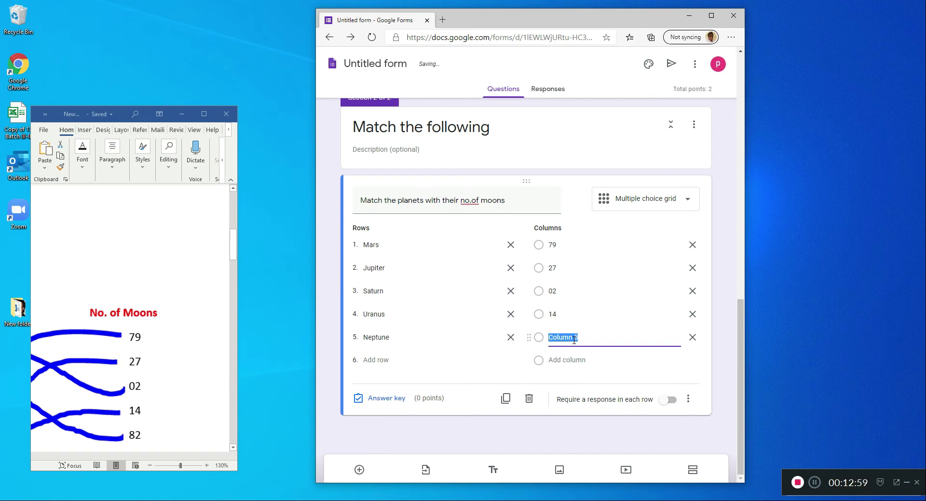
type("82")
left_click(721, 364)
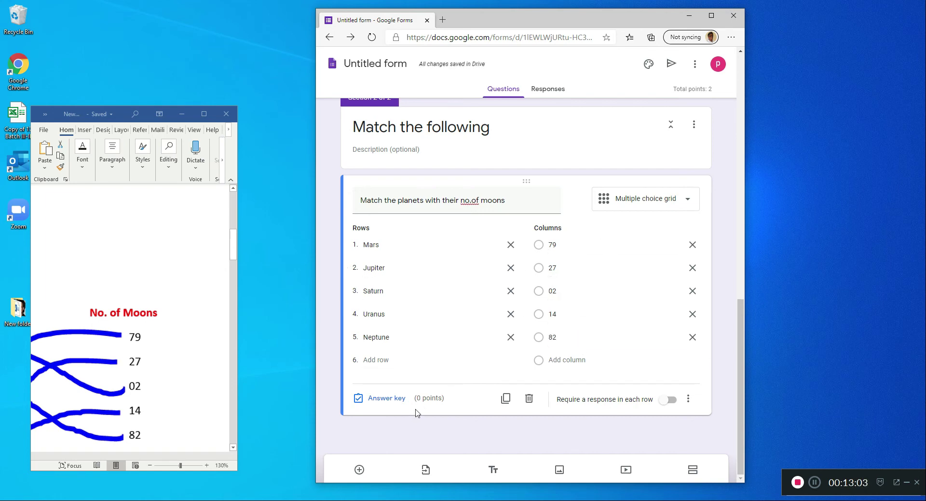
- Open the grid question's answer key and widen the Word window to show the planets matched with their moons
left_click(386, 400)
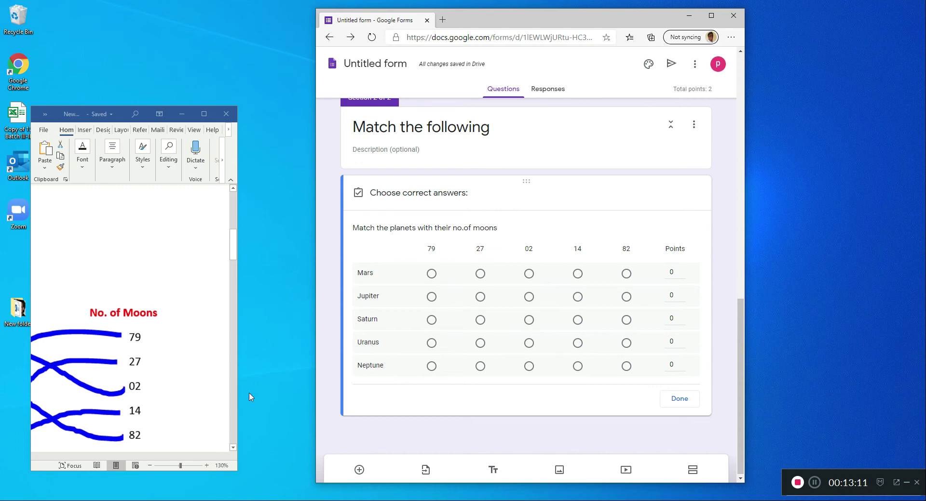
left_click(97, 456)
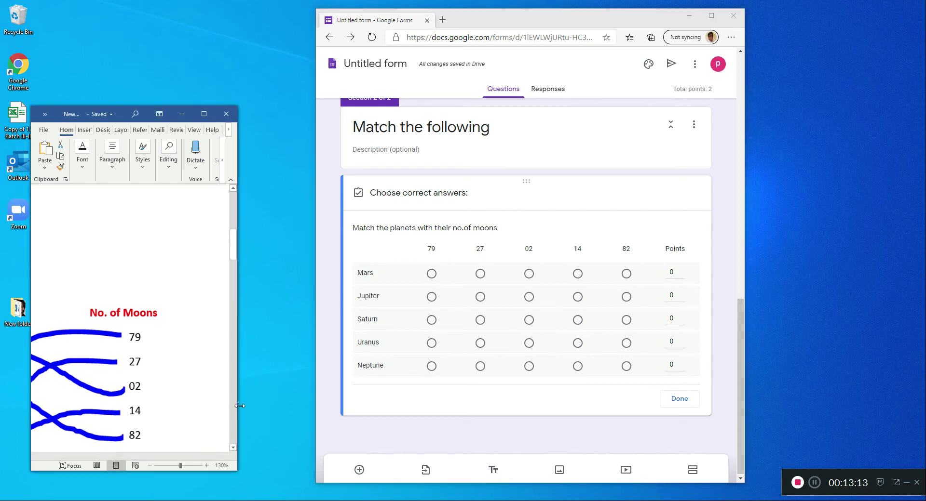
left_click_drag(239, 407, 300, 407)
left_click_drag(179, 458, 125, 459)
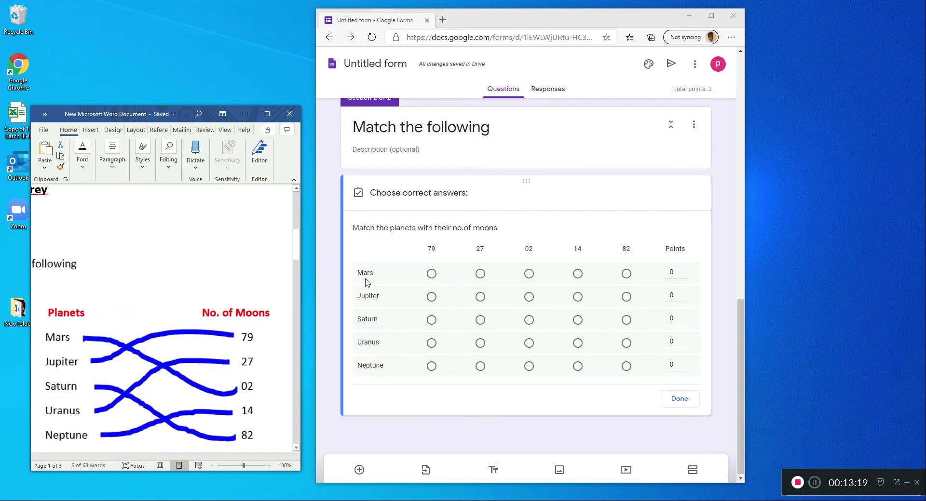
- Mark the correct answers: Mars 02, Jupiter 79, Saturn 82, Uranus 27 and Neptune 14
left_click(529, 274)
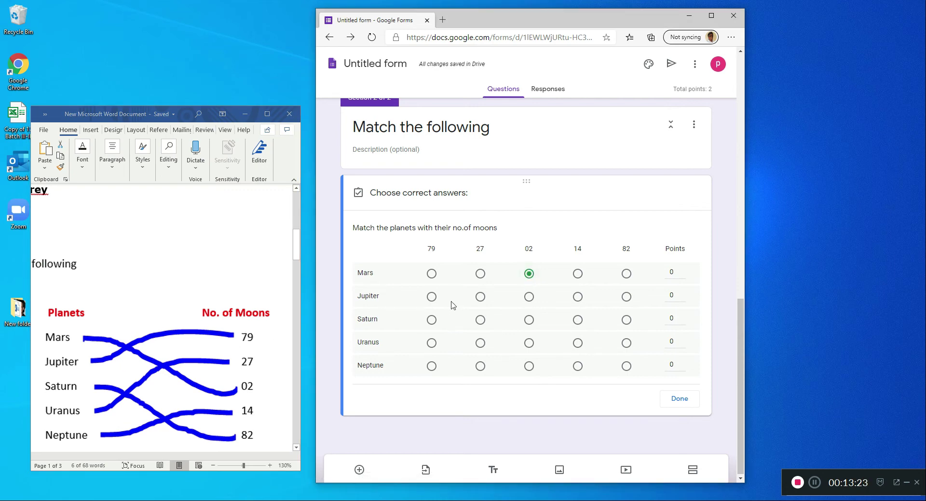
left_click(427, 297)
left_click(627, 321)
left_click(481, 343)
left_click(577, 367)
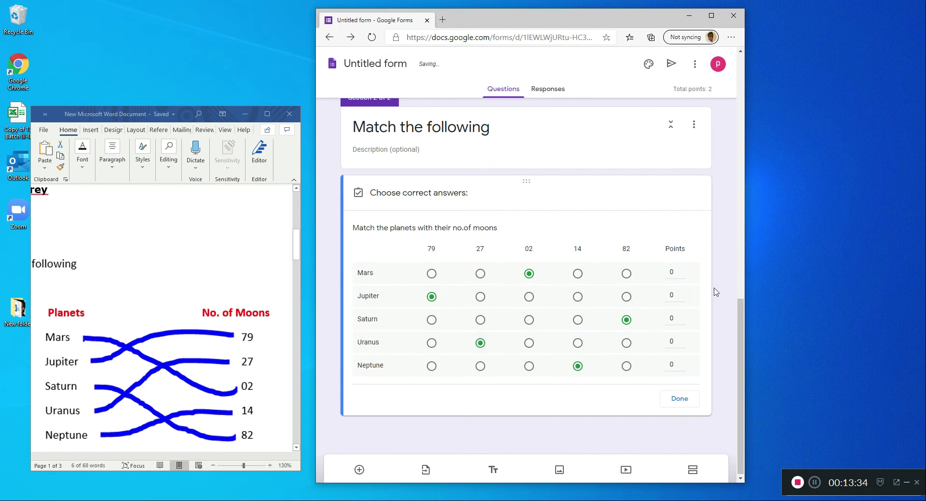
- Assign 1 point to each of the five planet rows and finish the answer key
left_click(682, 270)
left_click(682, 293)
left_click(682, 316)
left_click(682, 339)
left_click(681, 362)
left_click(682, 270)
left_click(670, 402)
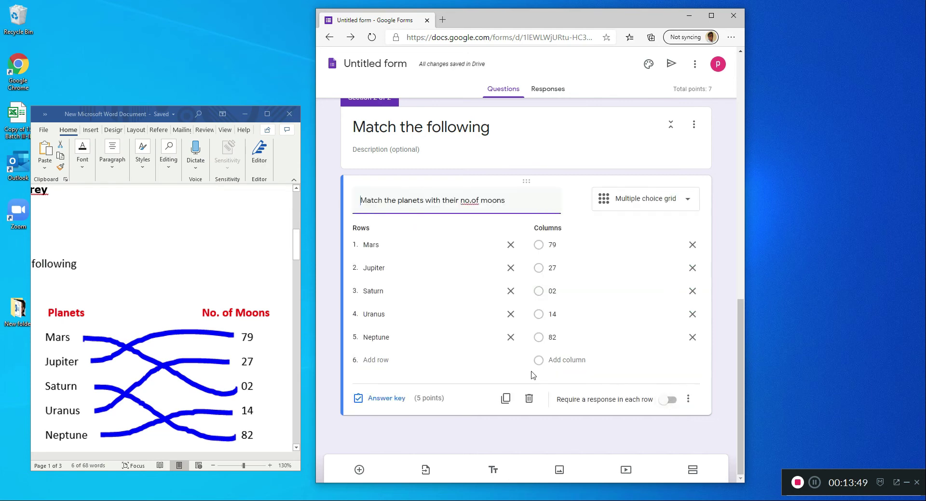
- Go back to the beginning of the form to look over its title and first questions
left_click(611, 428)
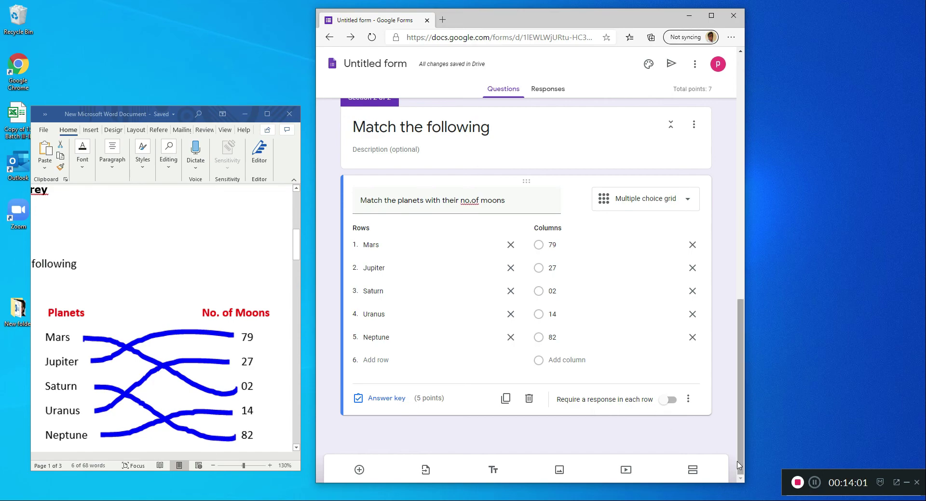
scroll(635, 417, "up", 15)
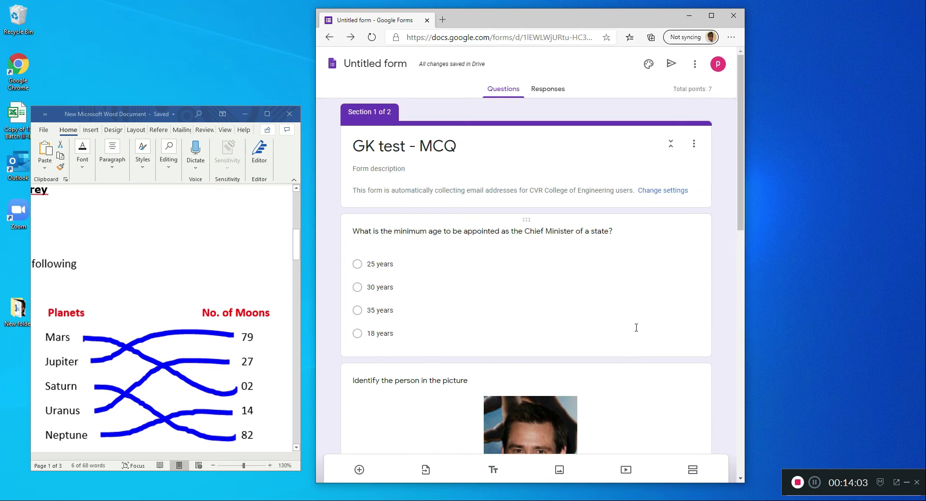
- Try out the option that requires a response in each row of the planets grid question
left_click(571, 343)
scroll(652, 416, "down", 4)
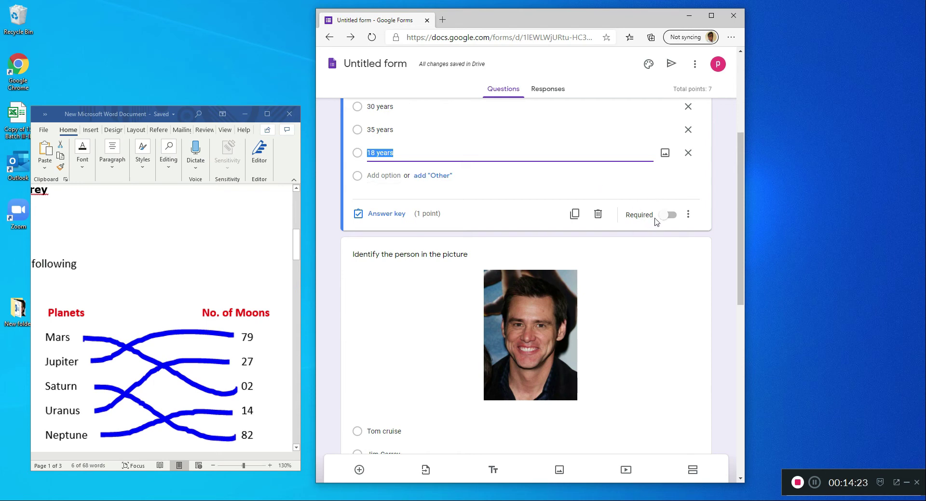
scroll(644, 295, "down", 5)
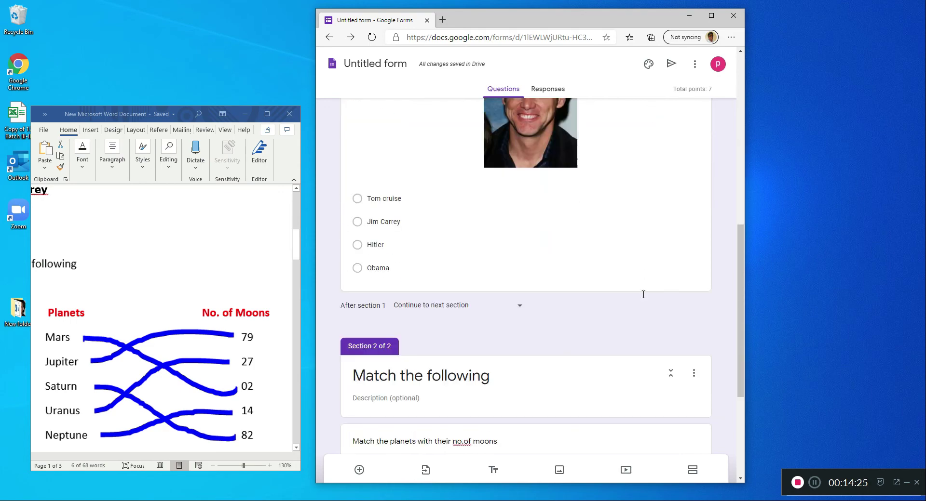
scroll(644, 295, "down", 4)
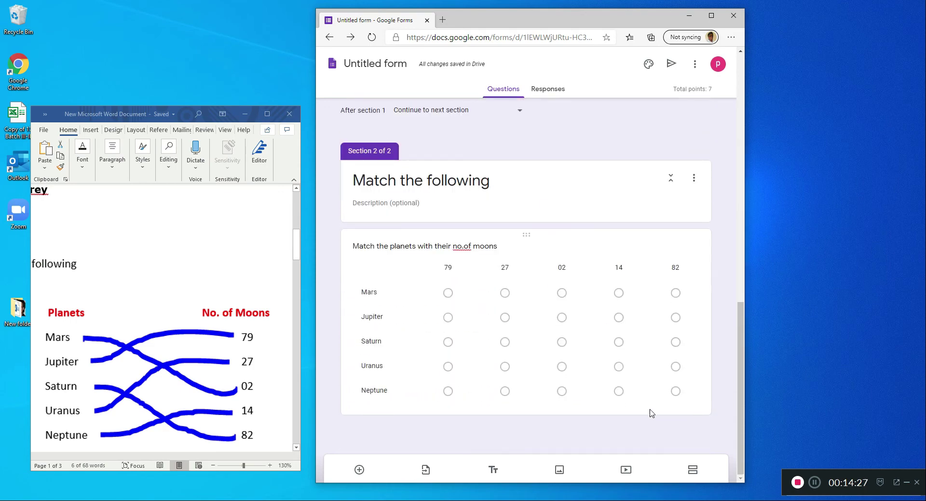
left_click(651, 414)
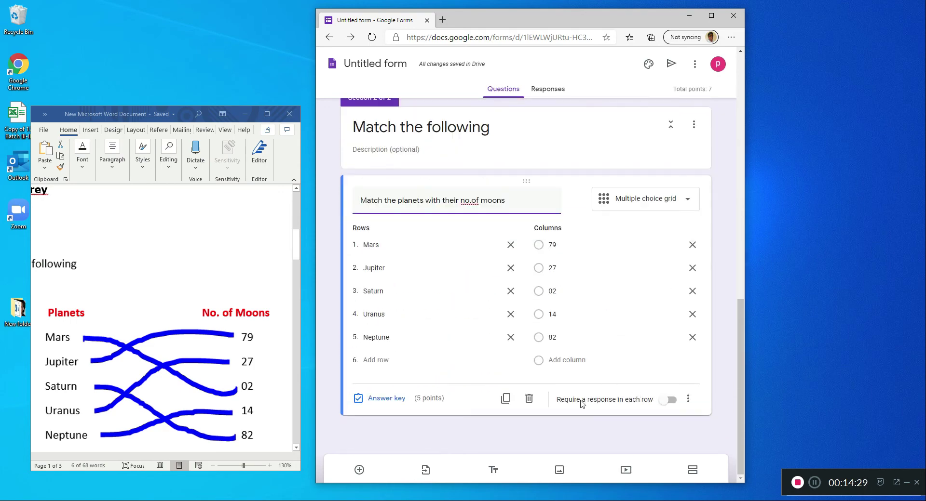
left_click(668, 401)
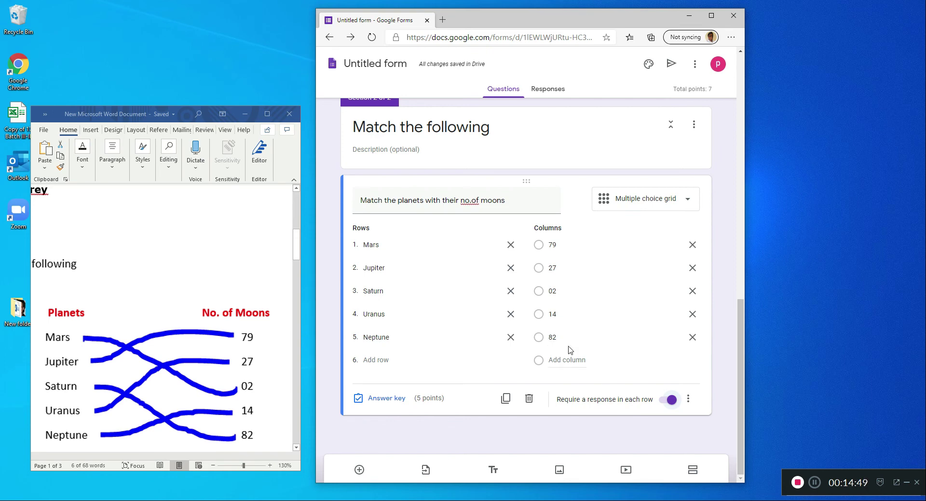
left_click(659, 403)
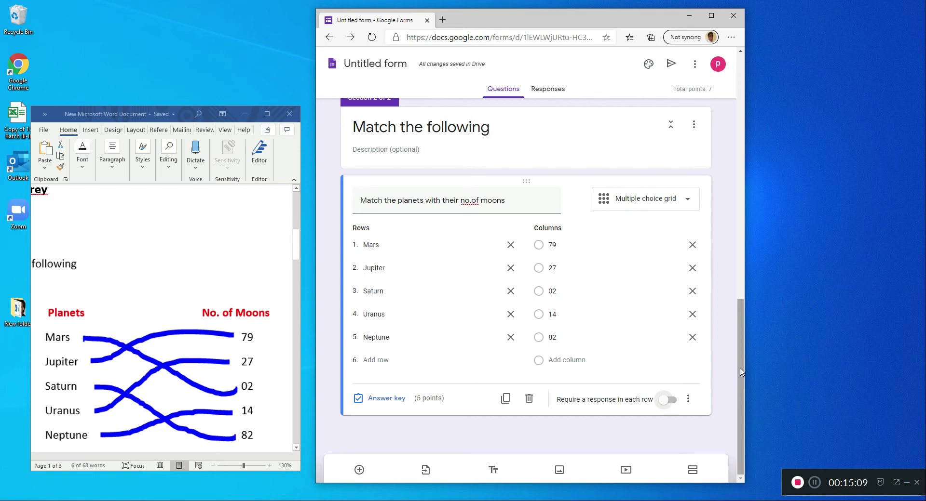
scroll(544, 312, "up", 2)
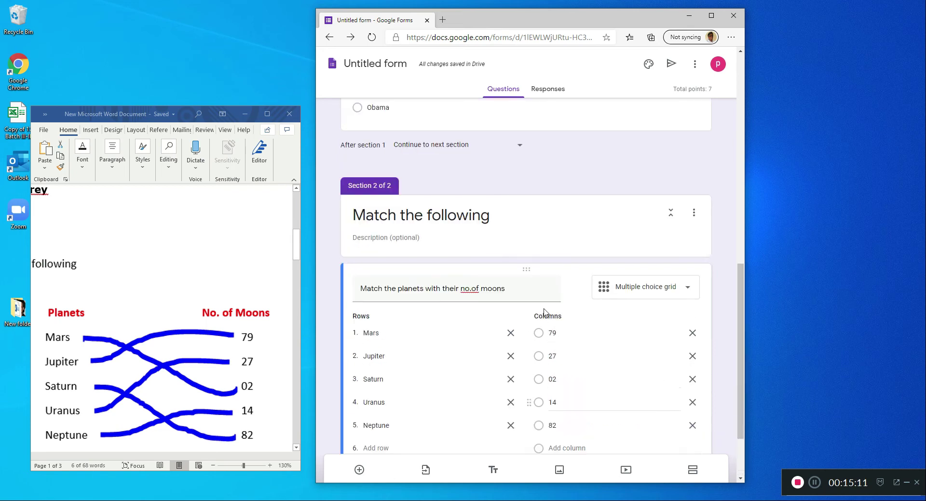
scroll(545, 312, "up", 10)
scroll(475, 308, "down", 12)
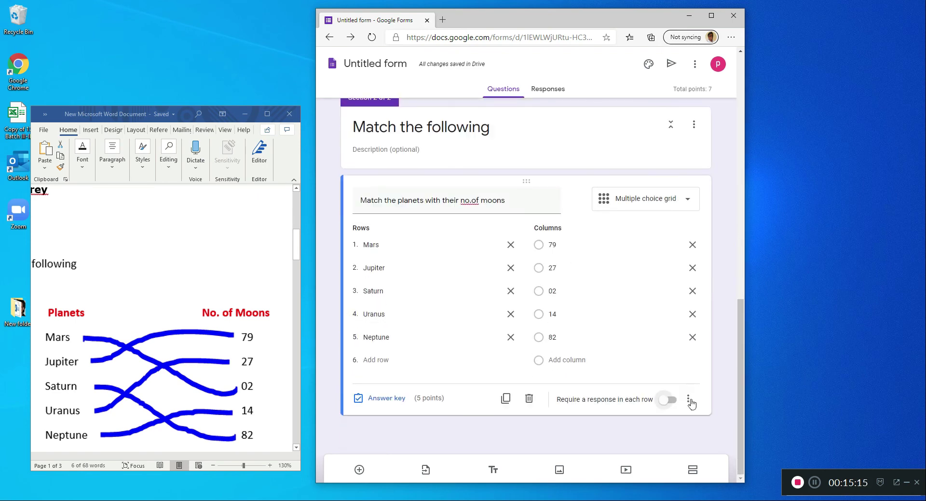
- Widen and reposition the browser window and add a third section titled "Fill in the blank" after the planets grid
left_click_drag(748, 378, 866, 381)
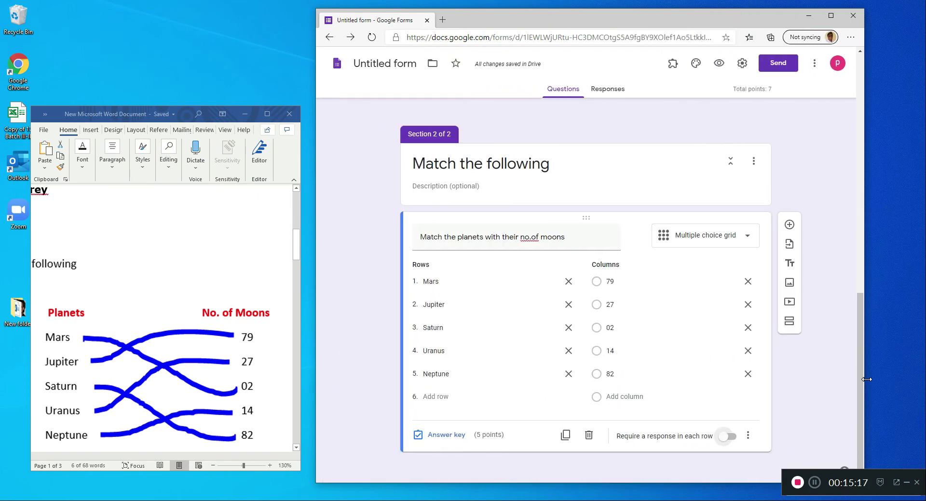
left_click_drag(602, 19, 575, 14)
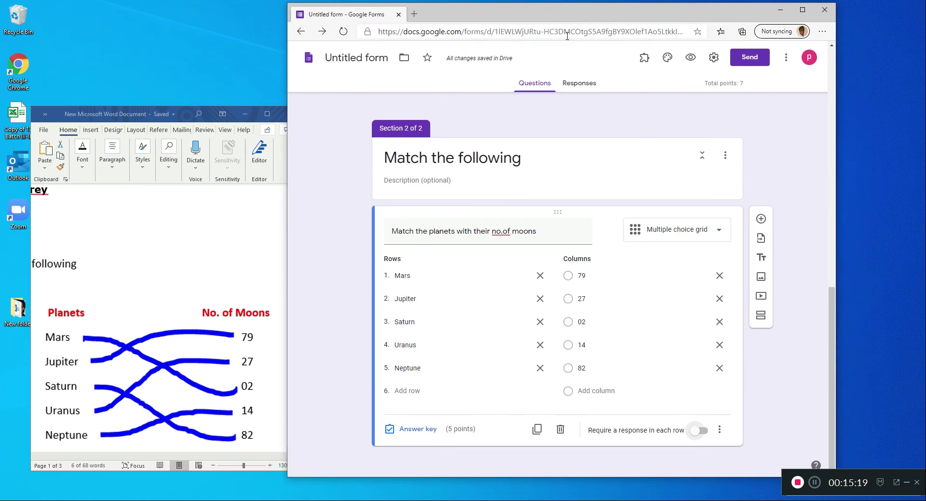
left_click(762, 317)
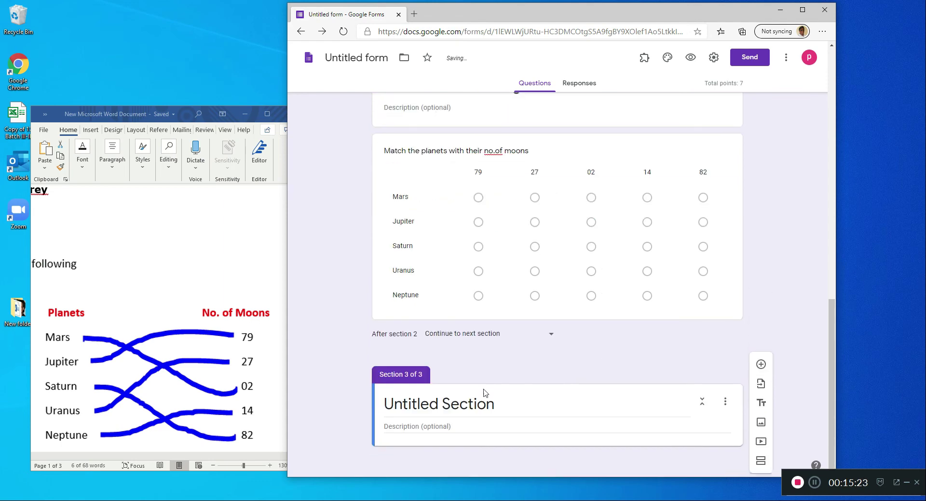
type("Fi")
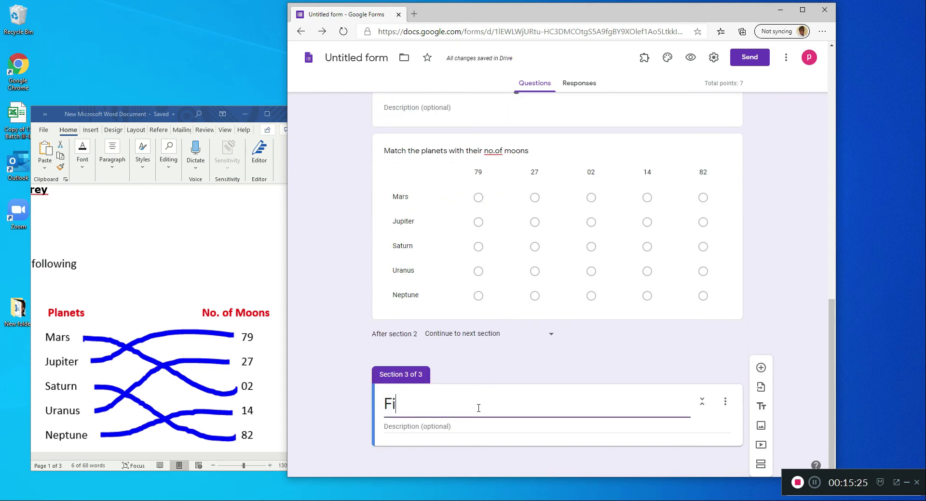
type("ll in the b")
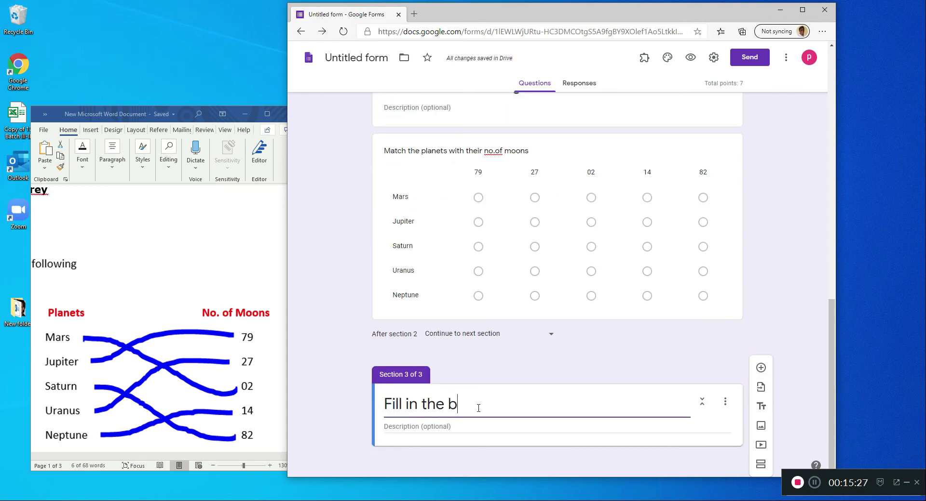
type("lanks")
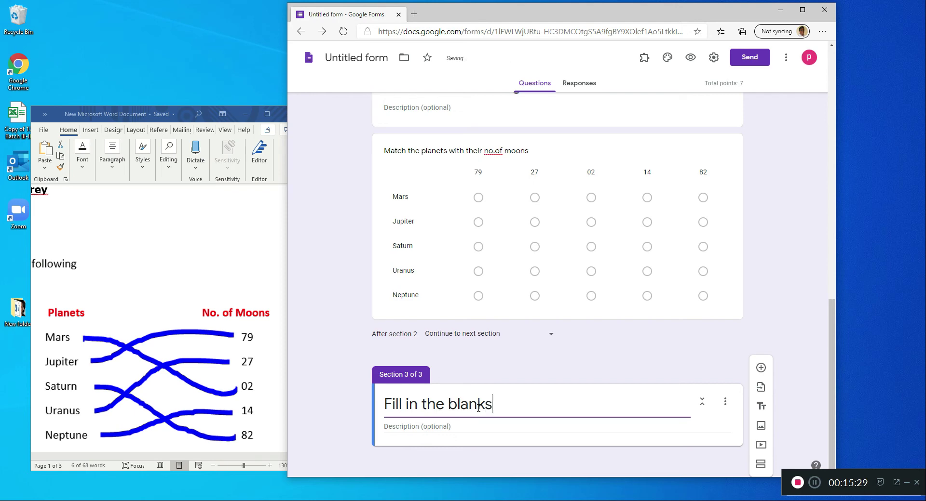
key("BackSpace")
- Add the Word document's question 5, "____________ determines the salary and allowances of the Chief Minister?", to section 3 as a Short answer question
left_click(761, 369)
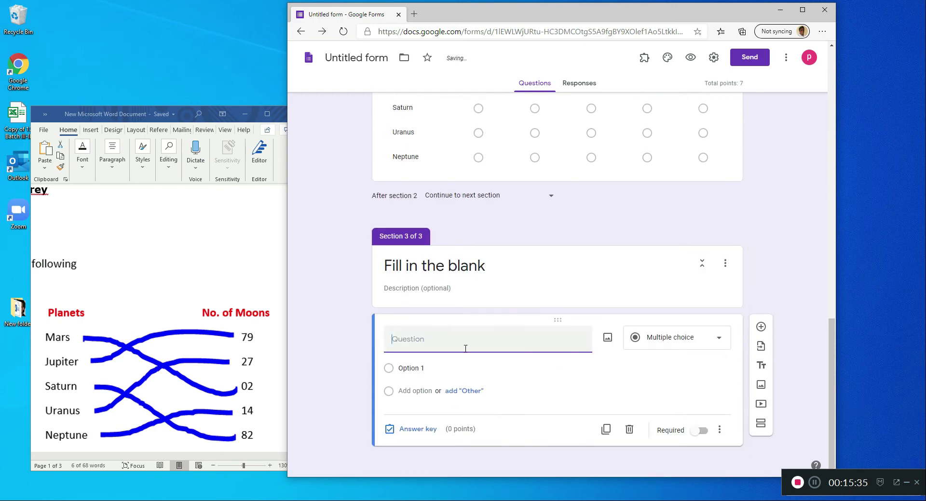
left_click(173, 115)
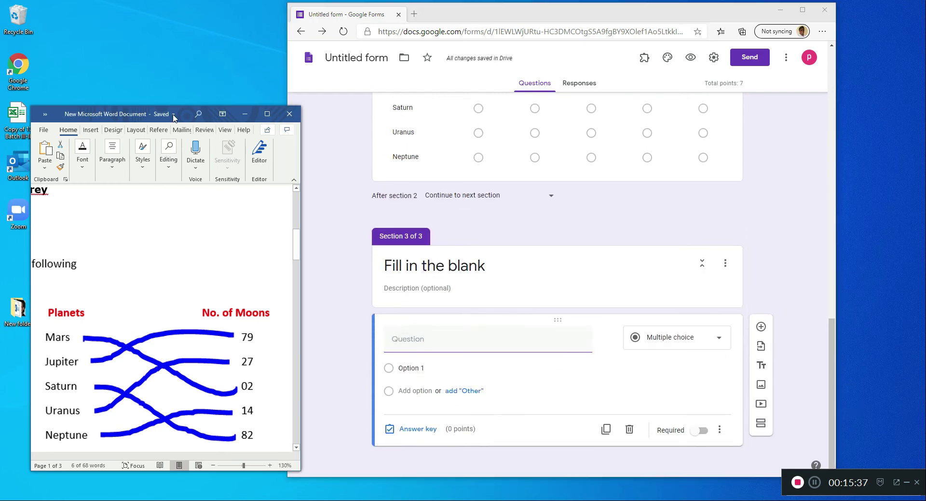
left_click(184, 116)
scroll(182, 337, "down", 5)
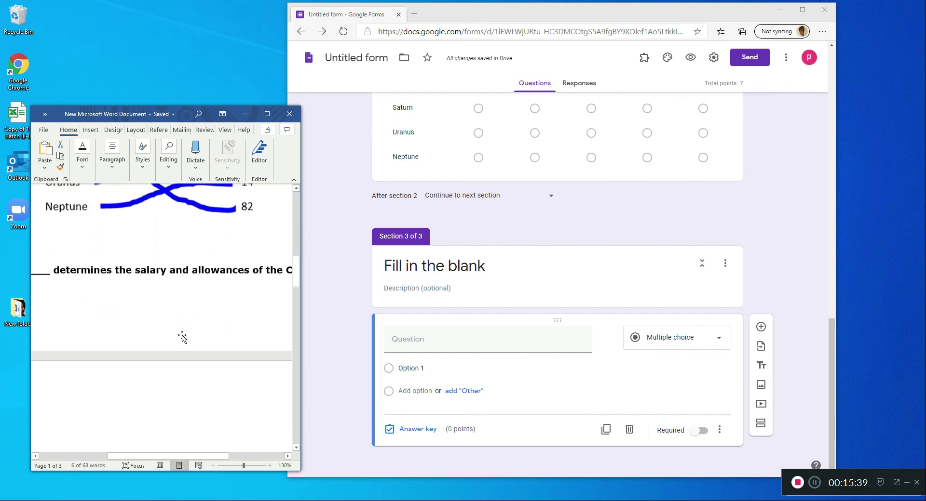
left_click_drag(243, 466, 232, 466)
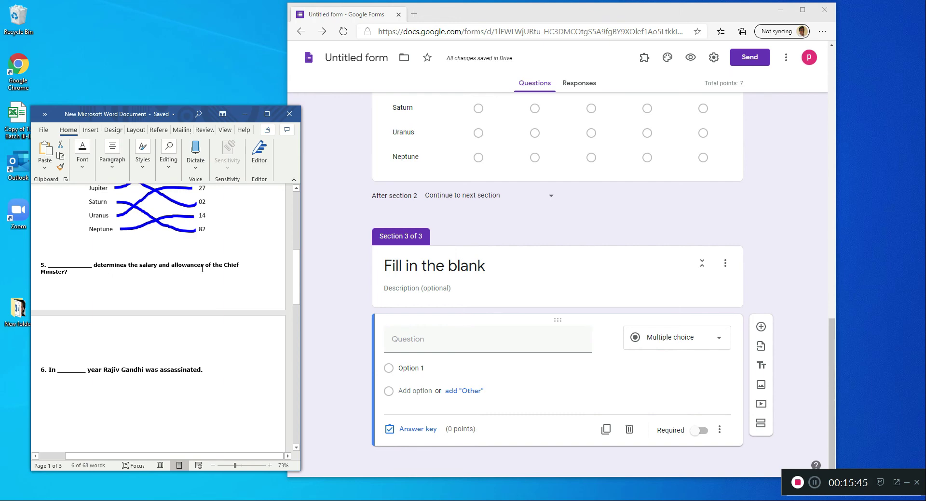
triple_click(64, 269)
key("ctrl+c")
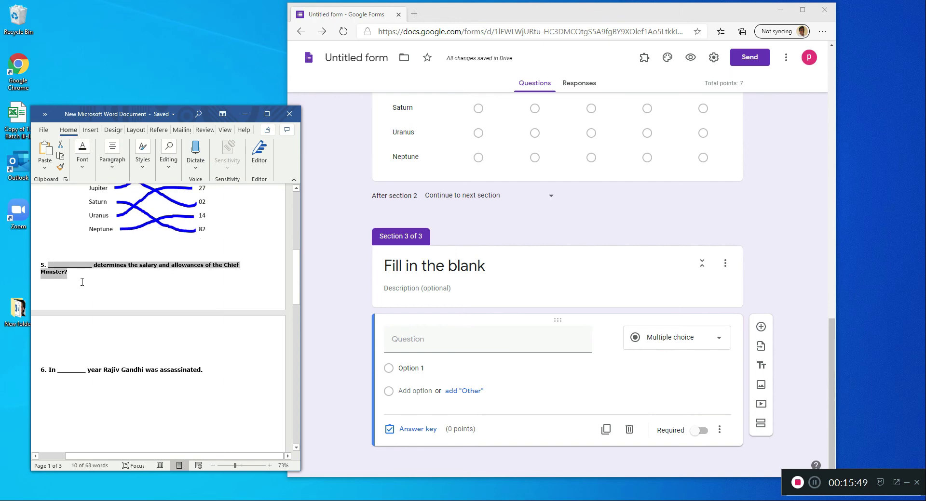
left_click(427, 342)
key("ctrl+v")
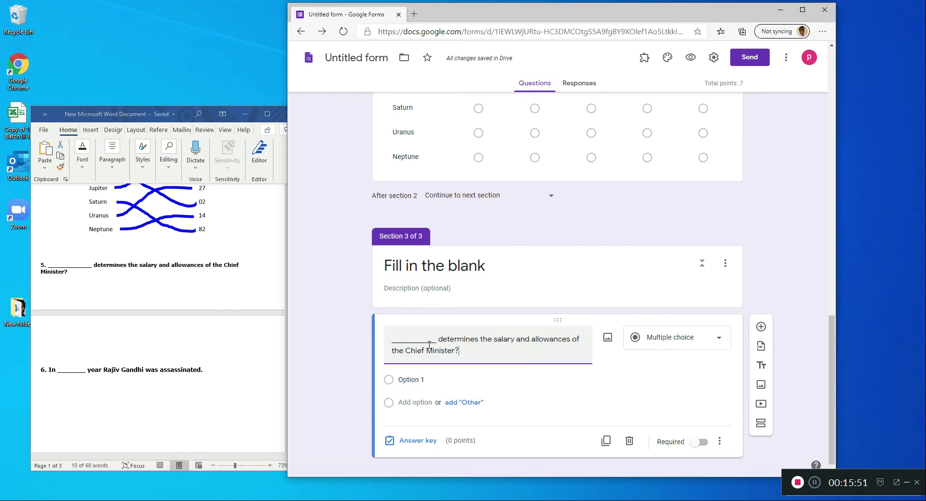
left_click(670, 343)
left_click(678, 191)
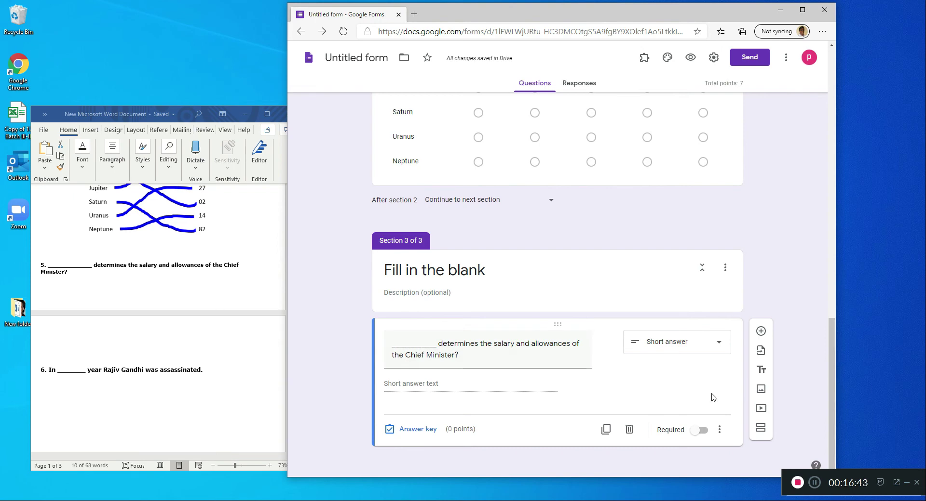
- Add the Word document's question 6, "In _______ year Rajiv Gandhi was assassinated.", as another Short answer question in section 3
left_click(761, 331)
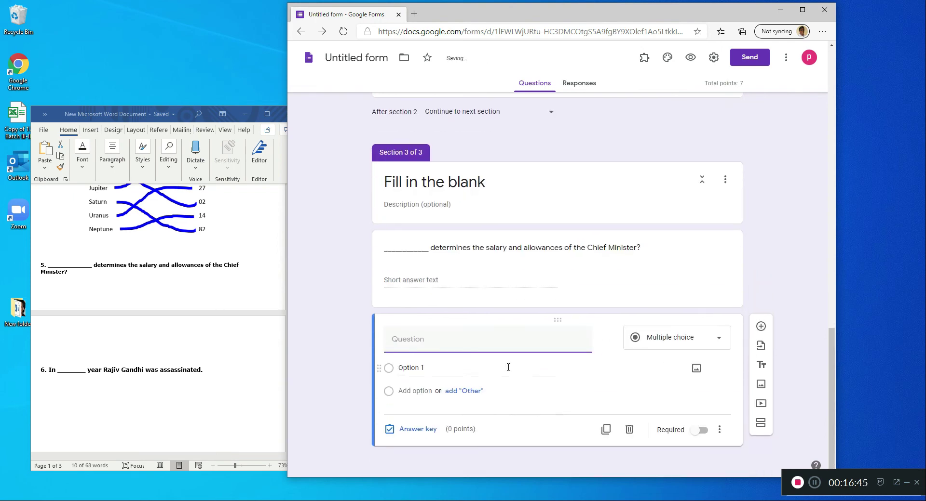
left_click_drag(202, 372, 53, 375)
right_click(53, 375)
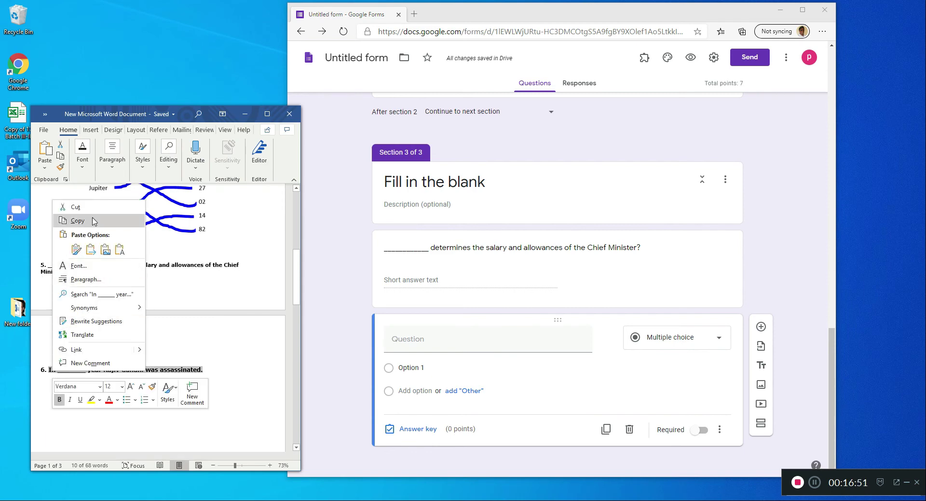
left_click(77, 221)
right_click(473, 343)
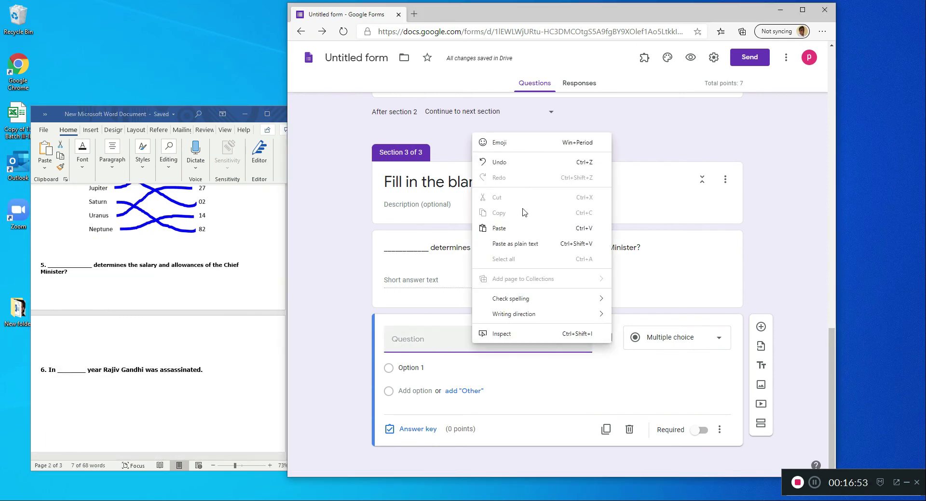
left_click(522, 229)
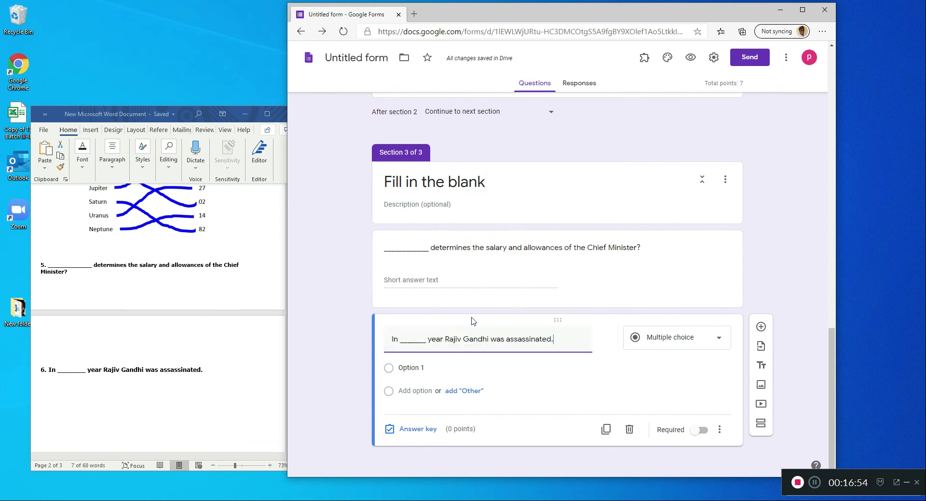
left_click(679, 344)
left_click(668, 188)
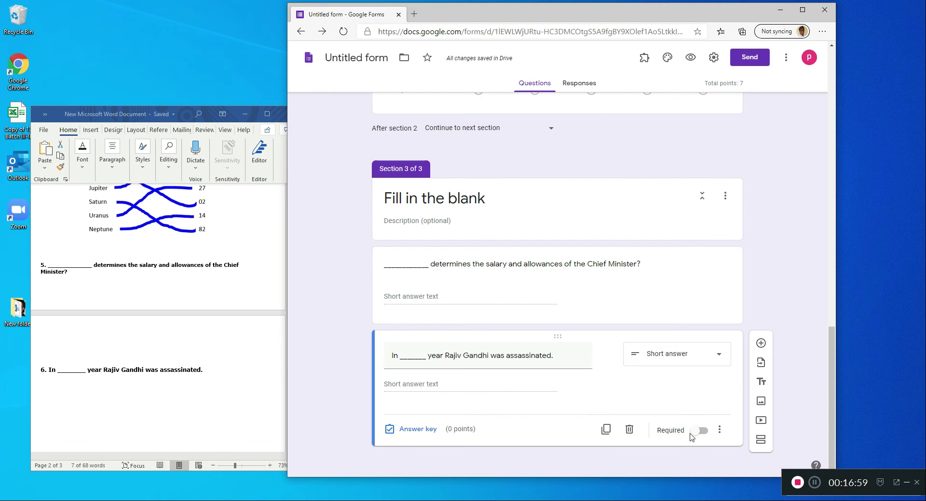
- Review the form back to the end of section 1 and set its navigation to "Continue to next section"
left_click(654, 310)
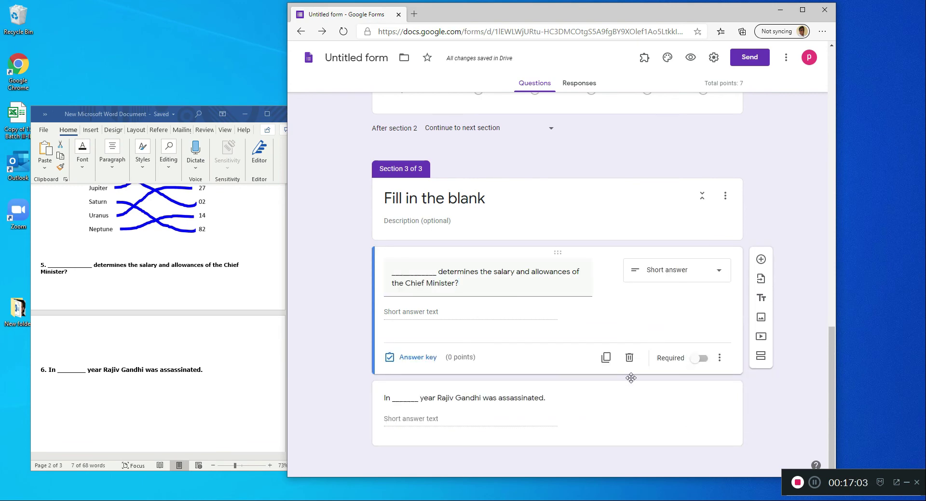
scroll(536, 315, "up", 10)
scroll(535, 313, "up", 8)
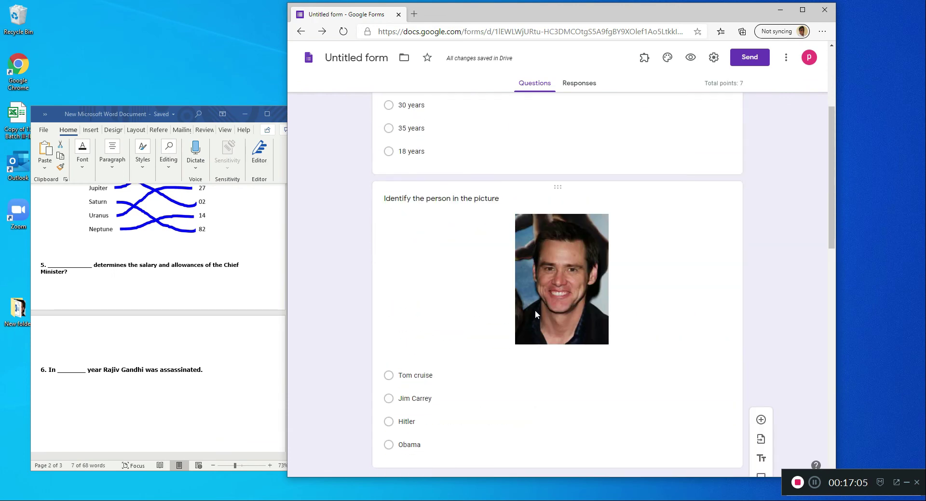
scroll(434, 217, "down", 4)
scroll(438, 220, "down", 8)
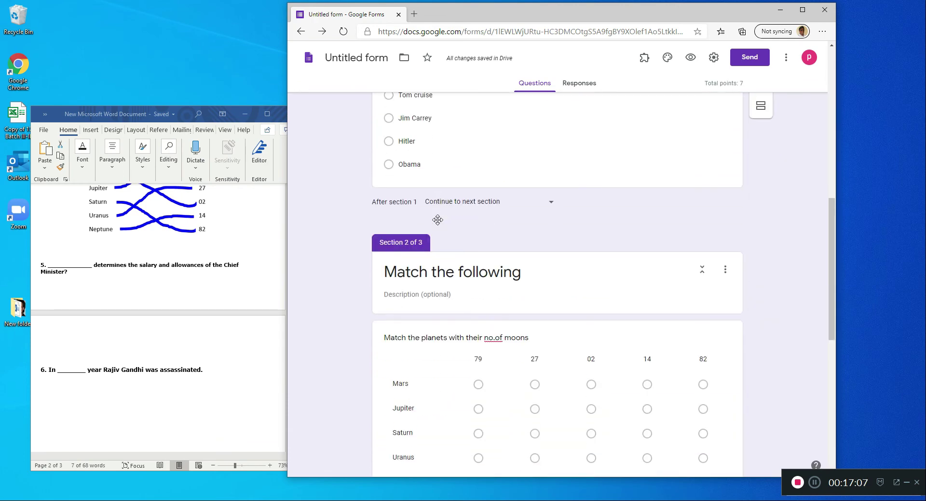
scroll(379, 338, "up", 5)
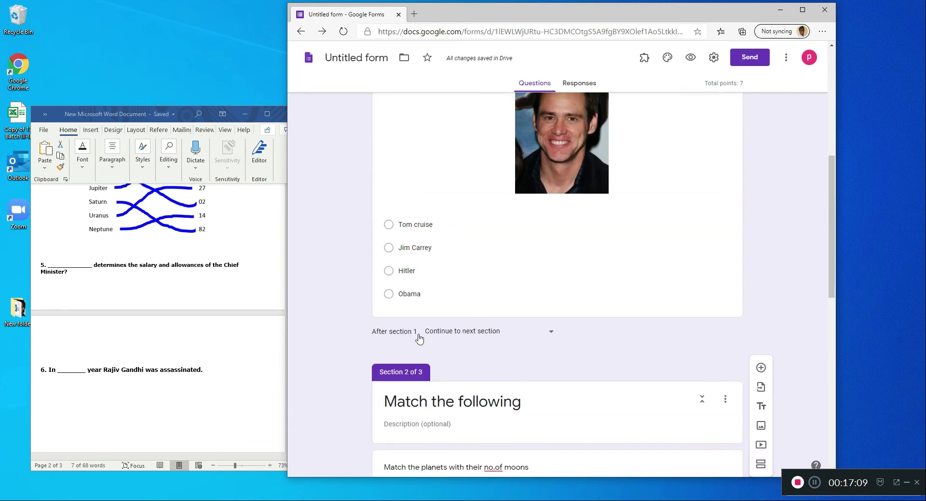
left_click(550, 335)
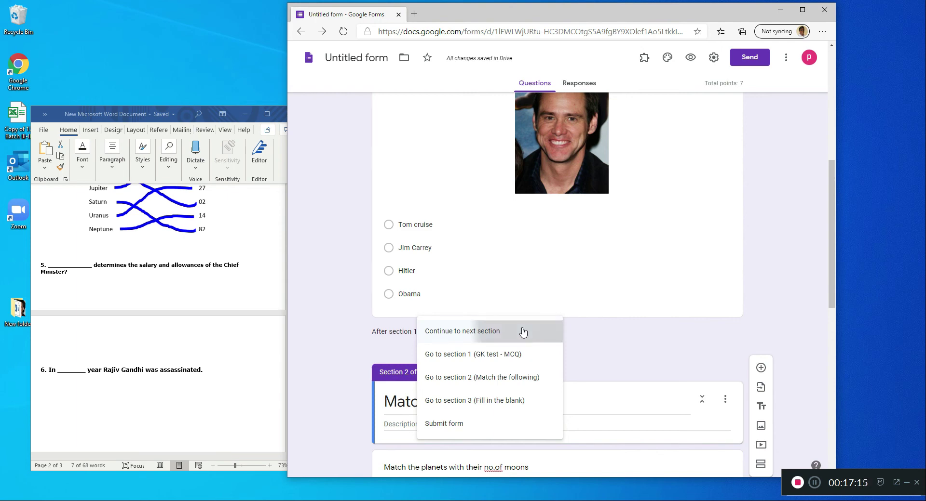
left_click(464, 333)
- Look over the "Fill in the blank" and "Match the following" sections and make the browser window slightly taller
scroll(620, 350, "down", 10)
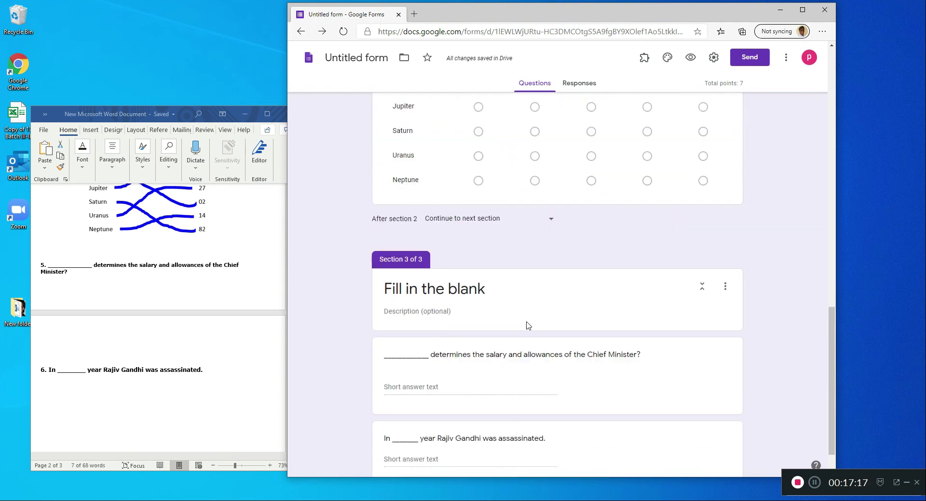
scroll(575, 296, "up", 4)
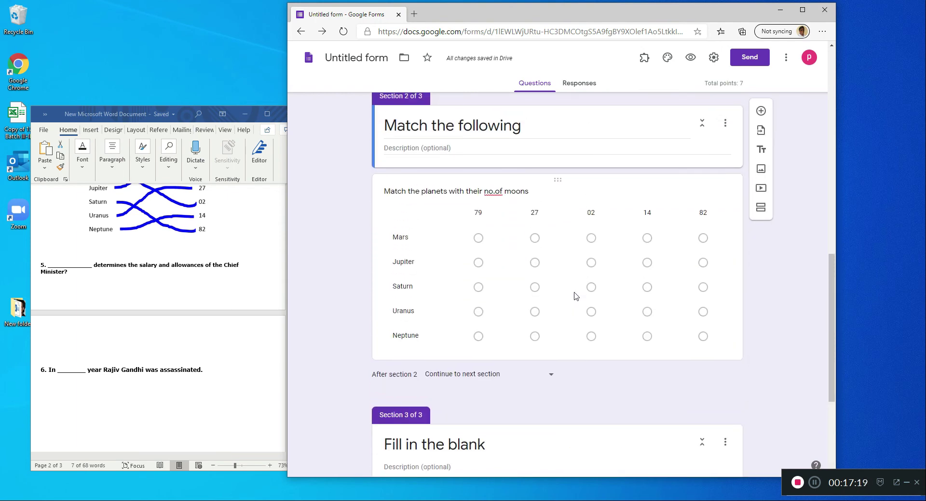
scroll(572, 292, "up", 1)
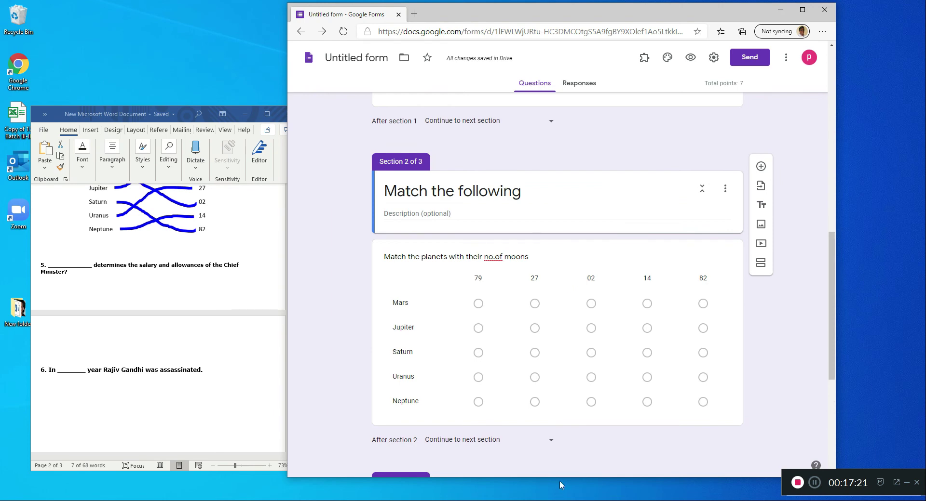
left_click_drag(560, 478, 563, 492)
scroll(643, 245, "up", 4)
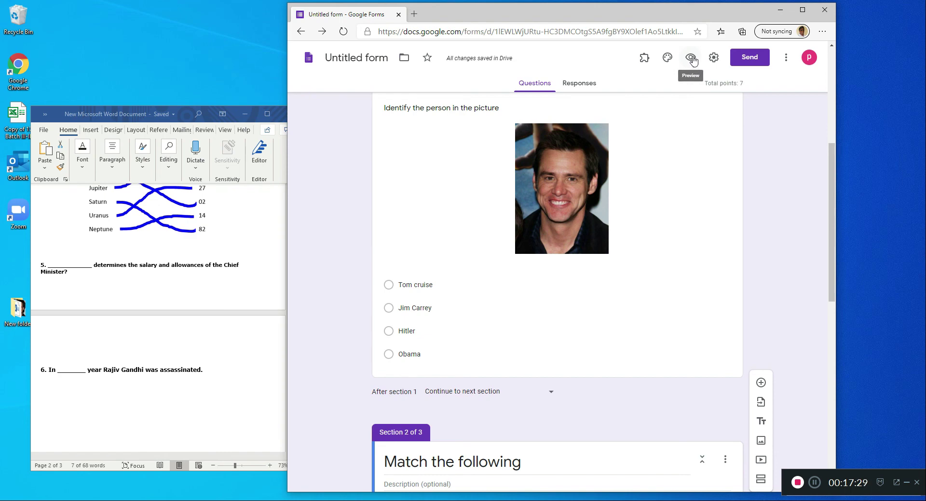
- Preview the form, answer the first section with "18 years" and "Jim Carrey", and continue to the next section
left_click(691, 58)
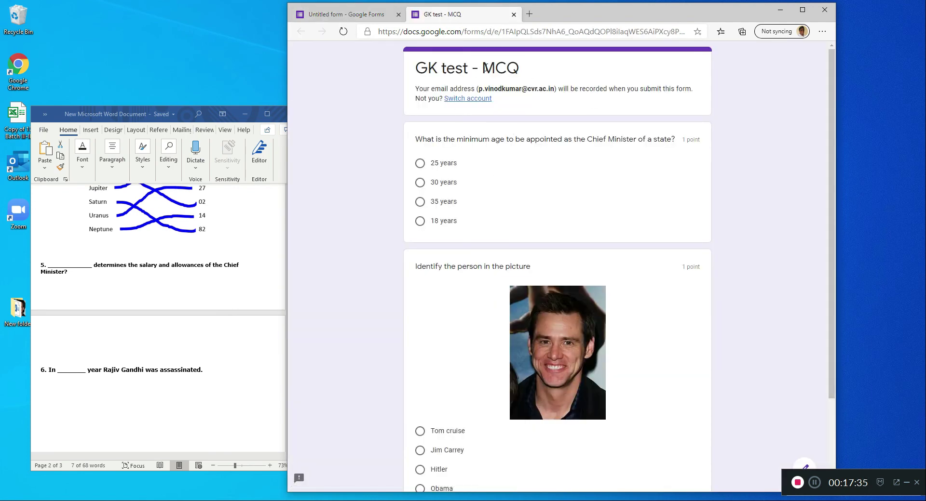
left_click(420, 163)
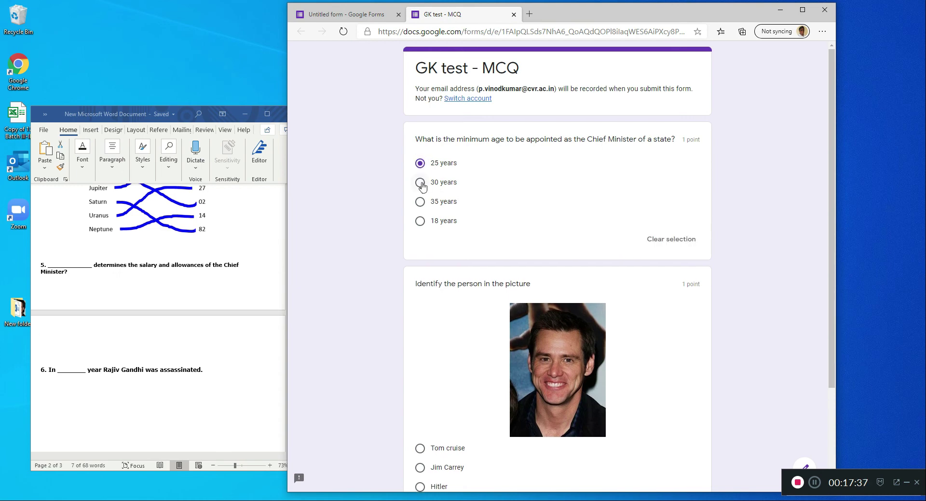
left_click(420, 182)
left_click(420, 202)
left_click(420, 221)
scroll(482, 192, "down", 1)
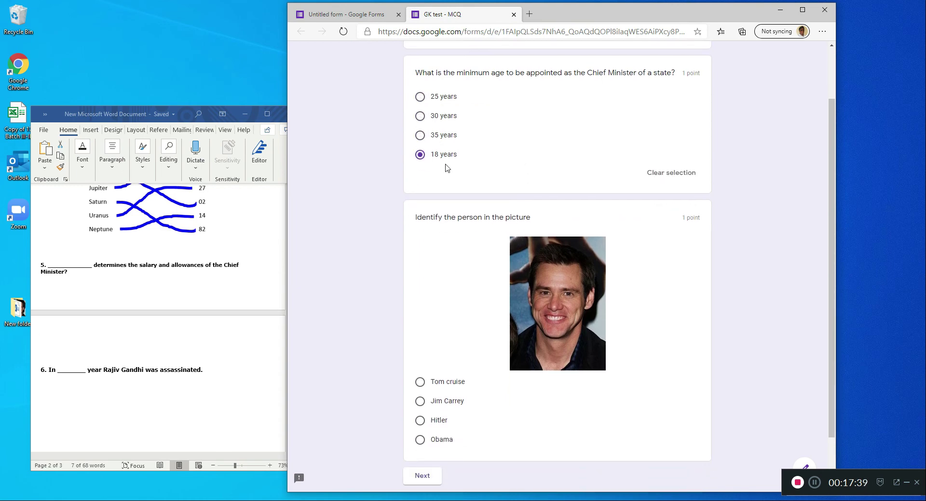
scroll(496, 181, "down", 1)
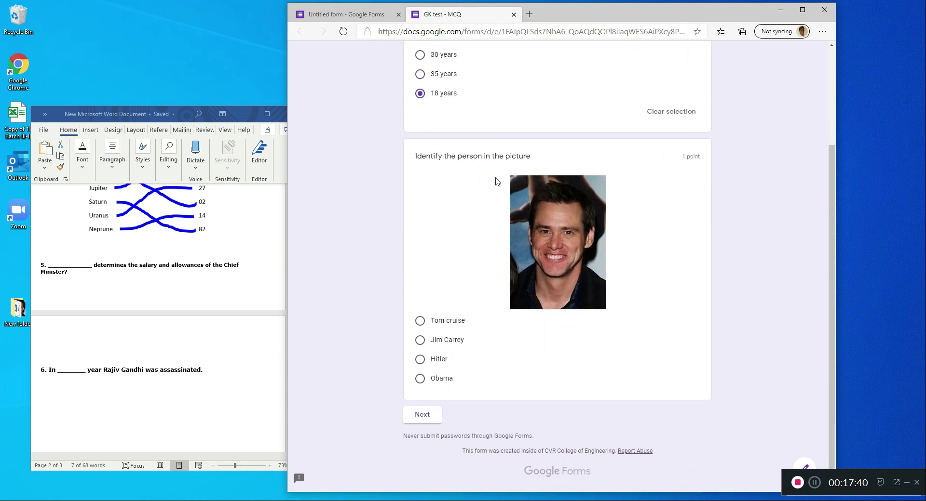
left_click(420, 340)
scroll(475, 197, "down", 1)
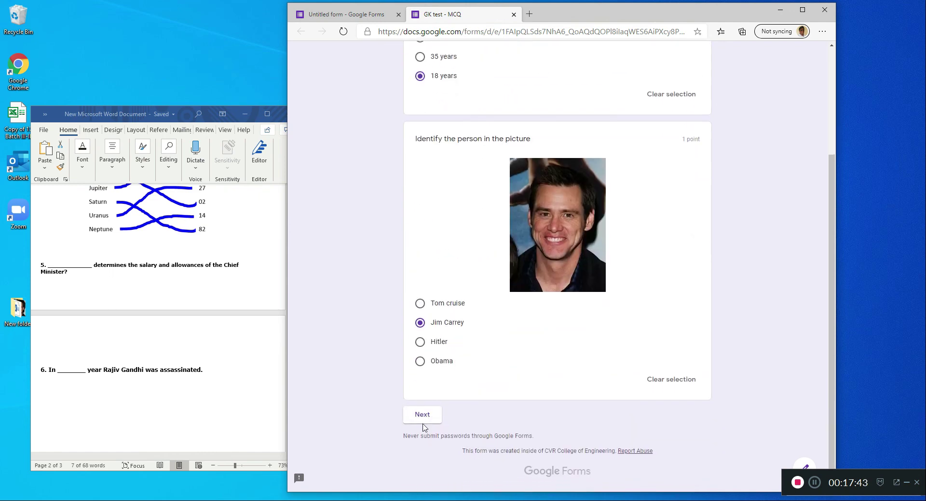
left_click(422, 423)
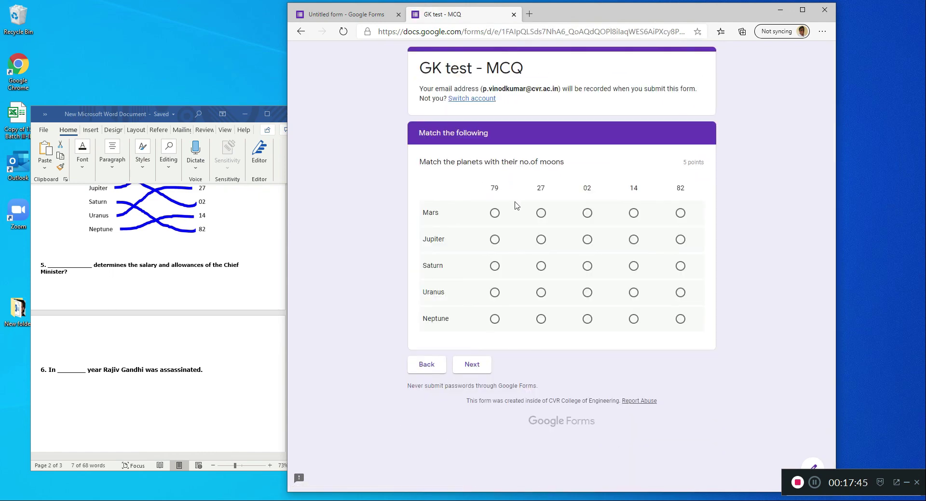
- Match Mars with 79, Jupiter with 27, Saturn with 14, Uranus with 02 and Neptune with 82, then continue to the next section
left_click(499, 216)
left_click(540, 240)
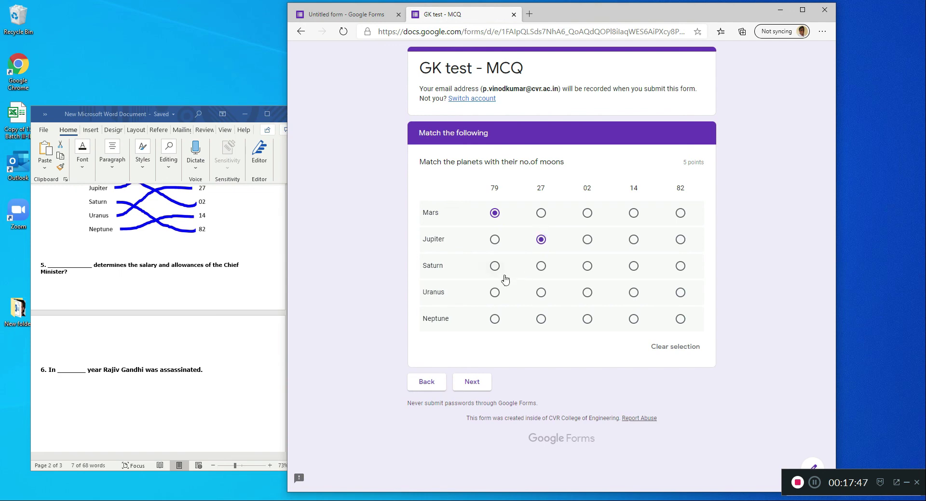
left_click(587, 293)
left_click(633, 266)
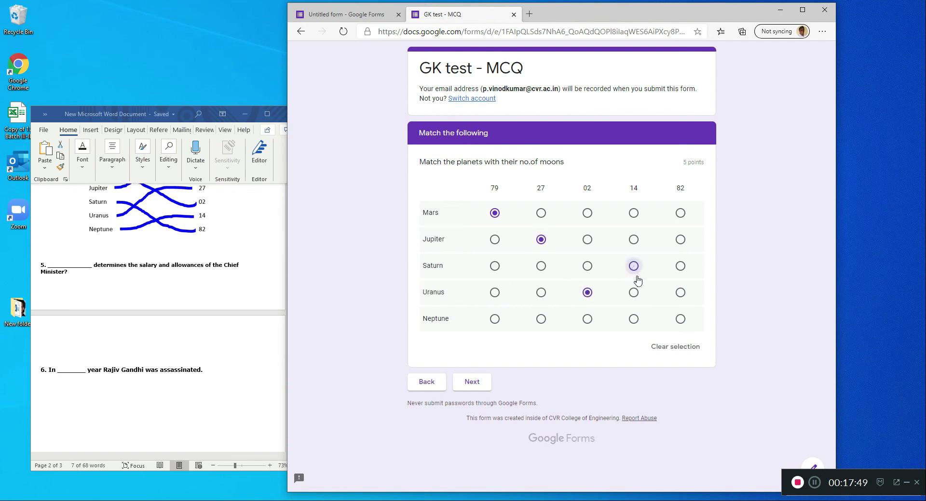
left_click(680, 319)
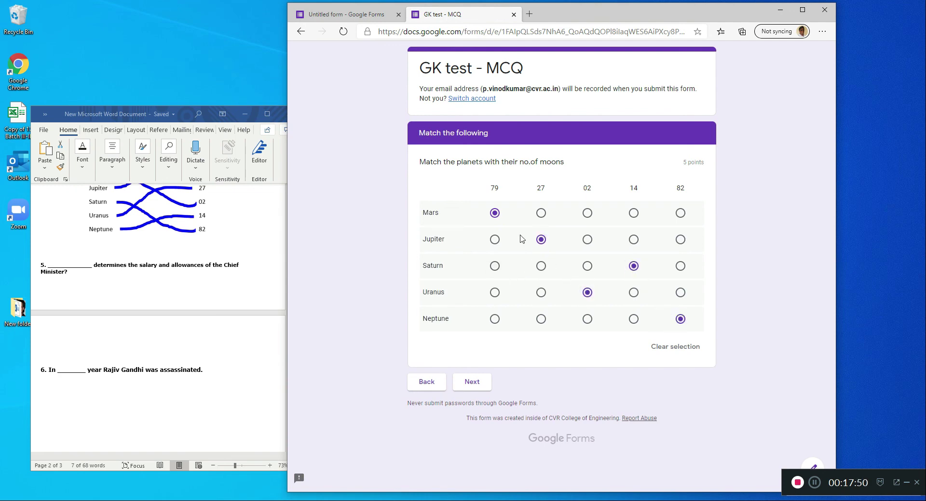
left_click(472, 385)
- Go back through the preview to the first section and return to the "Fill in the blank" section
left_click(427, 299)
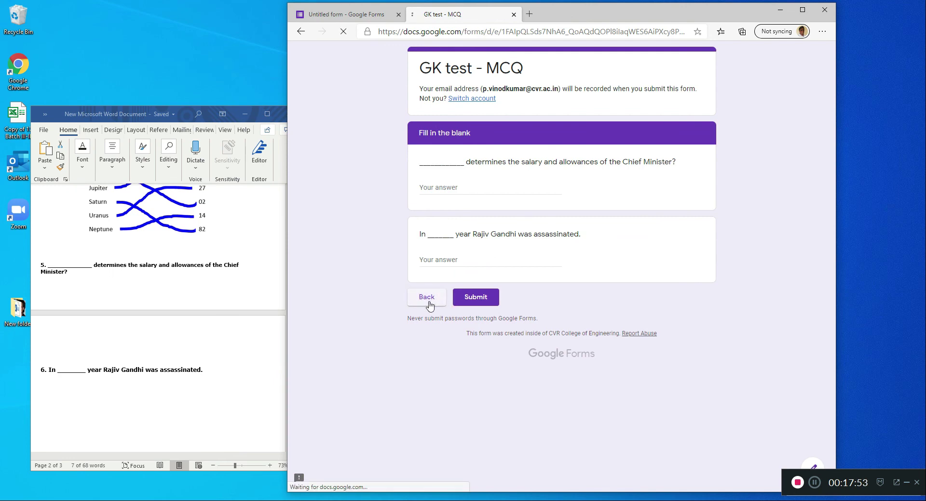
left_click(421, 383)
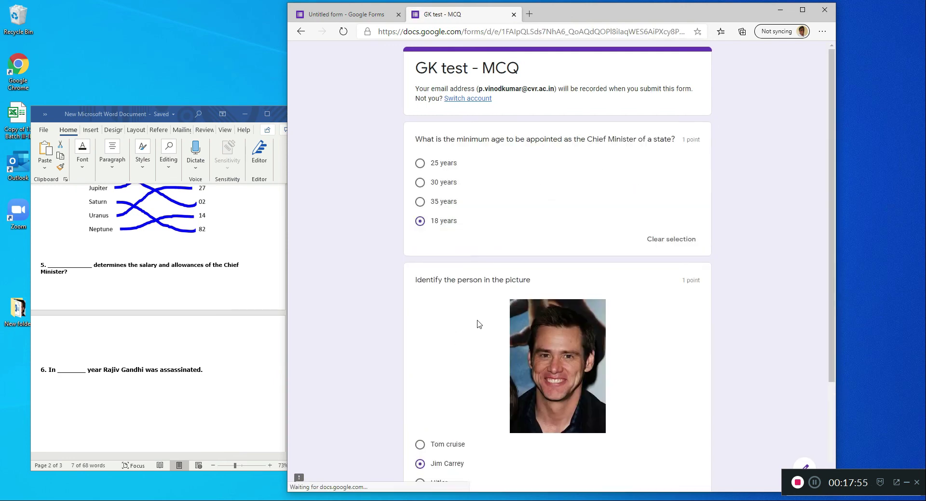
scroll(482, 316, "down", 2)
left_click(427, 415)
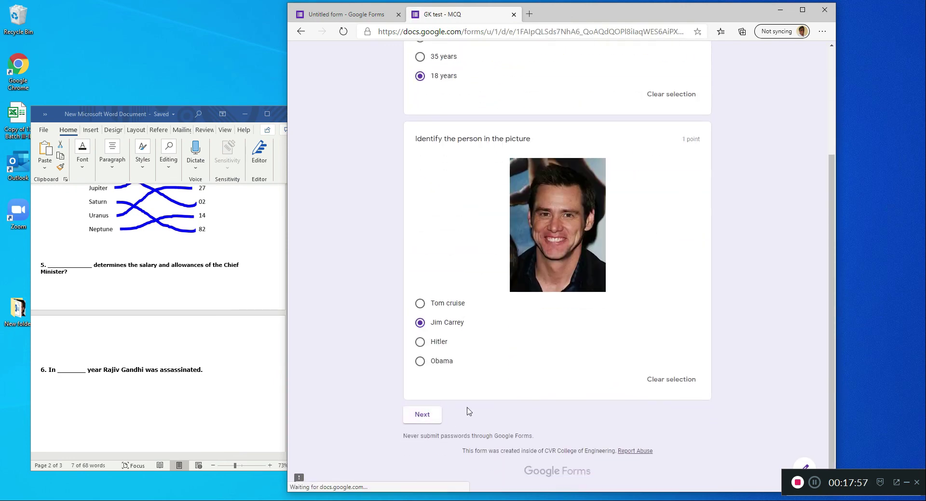
left_click(478, 389)
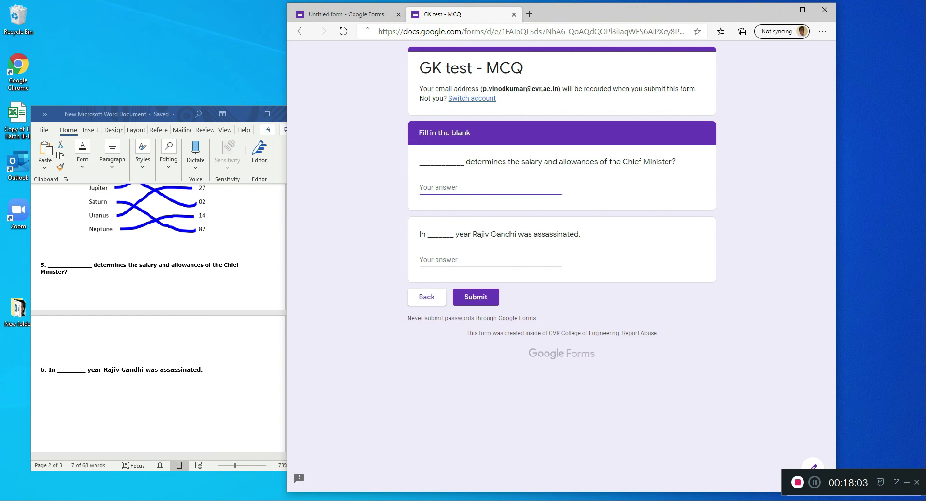
- Answer the two blanks with "ghkhk, v" and "hgfj", submit the response and close the preview
type("ghkhk, v")
left_click(486, 260)
type("hgfj")
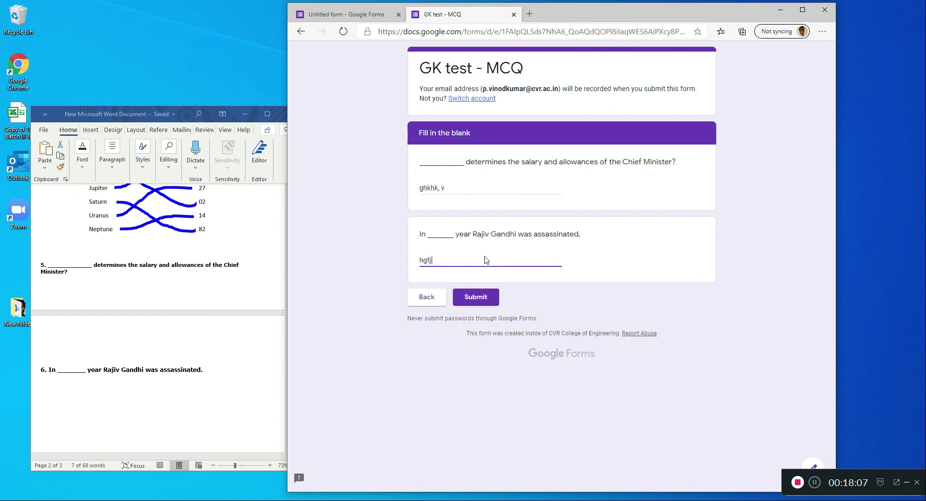
left_click(486, 298)
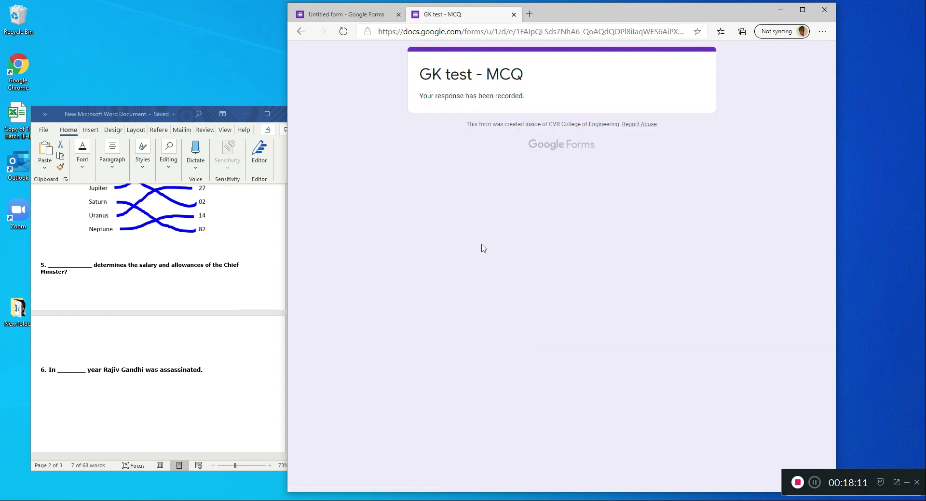
left_click(513, 14)
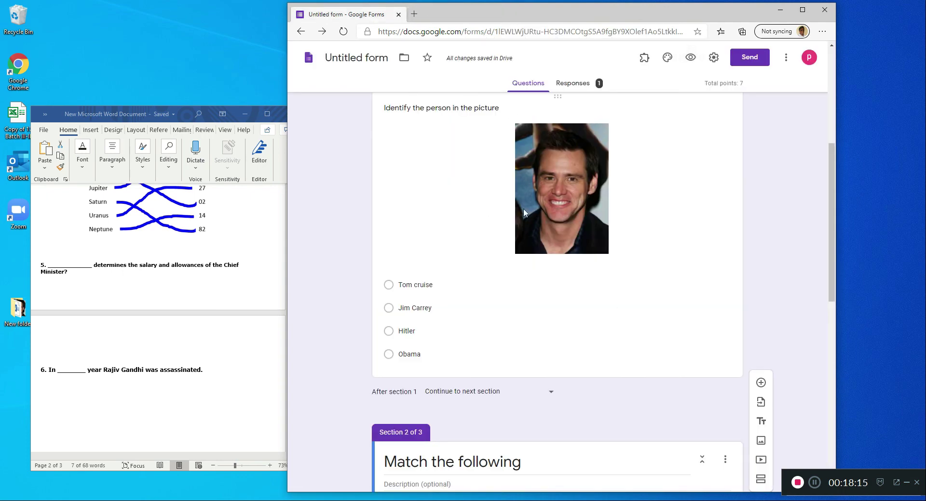
- Look over the form's questions and examine the responses summary, including the insights, frequently missed questions and scores
scroll(498, 291, "down", 1)
scroll(531, 299, "up", 6)
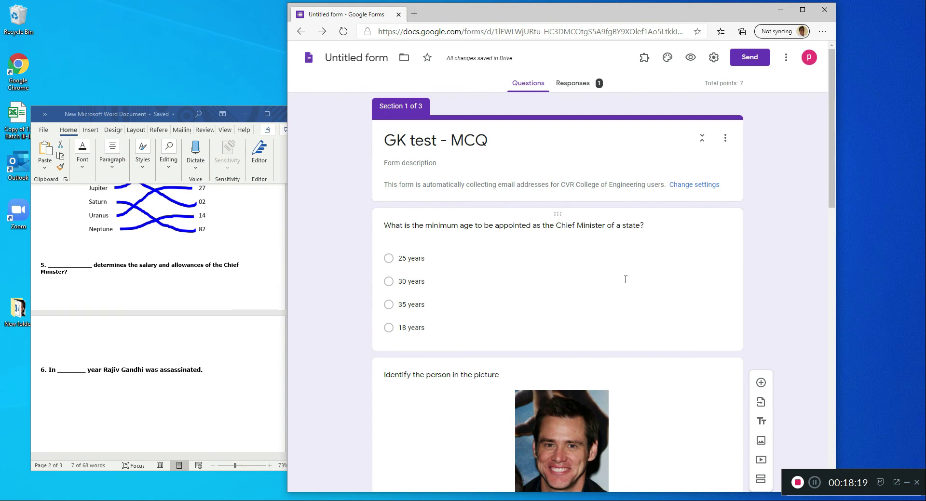
scroll(610, 266, "down", 1)
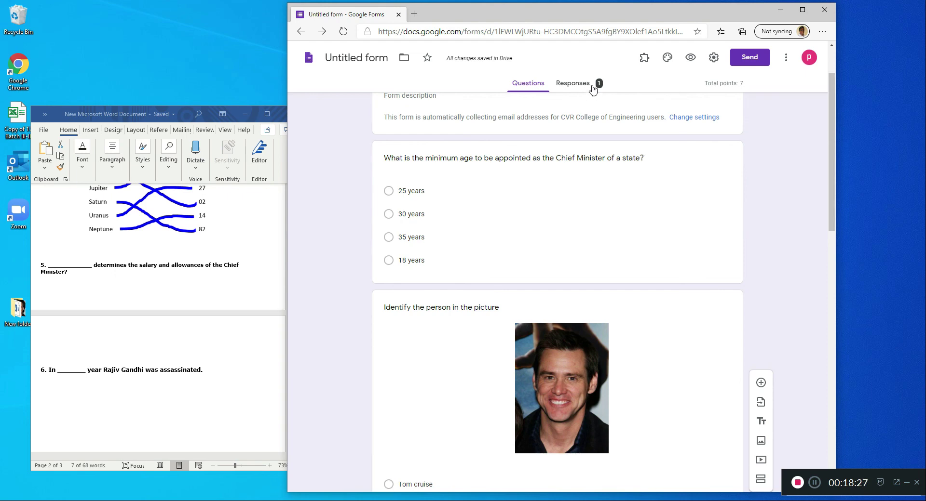
left_click(593, 89)
scroll(461, 264, "down", 6)
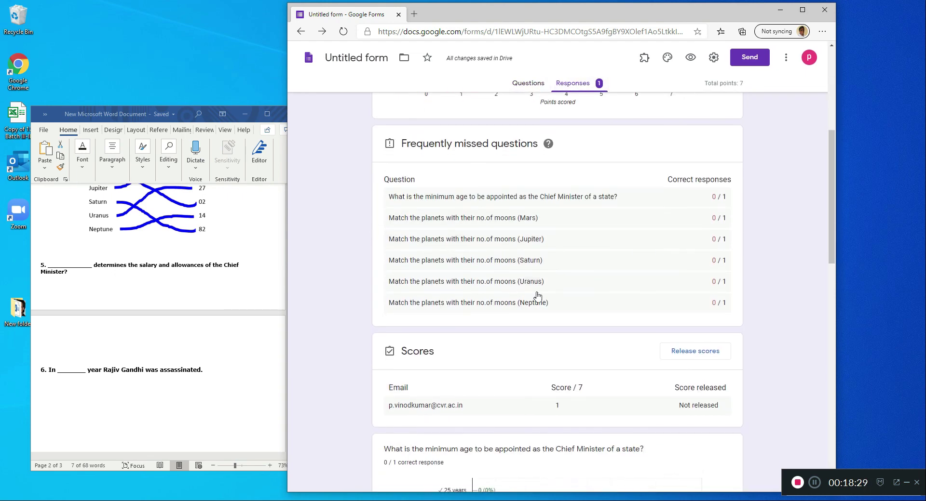
scroll(511, 285, "down", 3)
scroll(482, 269, "up", 9)
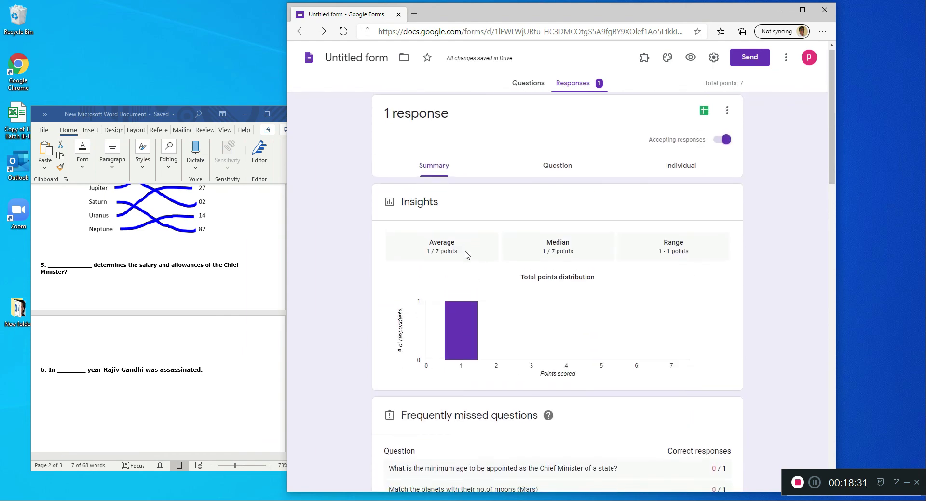
scroll(467, 256, "down", 7)
scroll(507, 259, "up", 3)
scroll(506, 261, "up", 4)
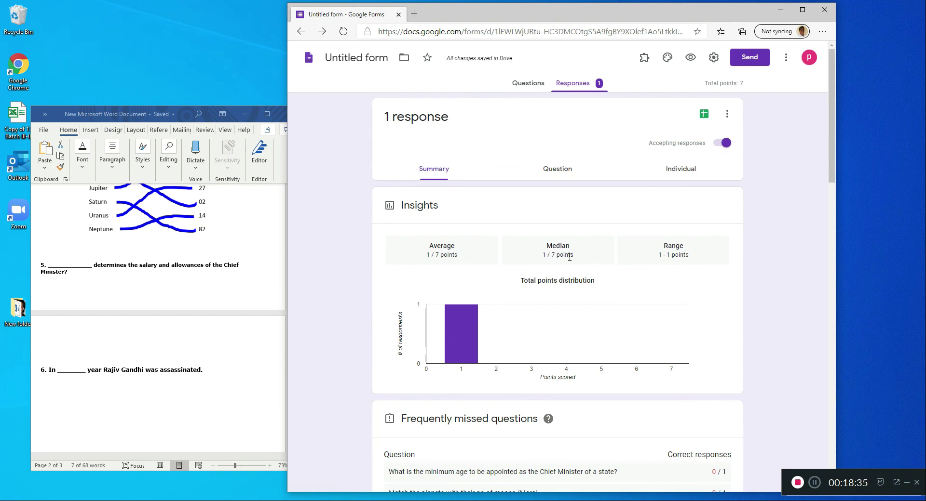
scroll(439, 258, "down", 9)
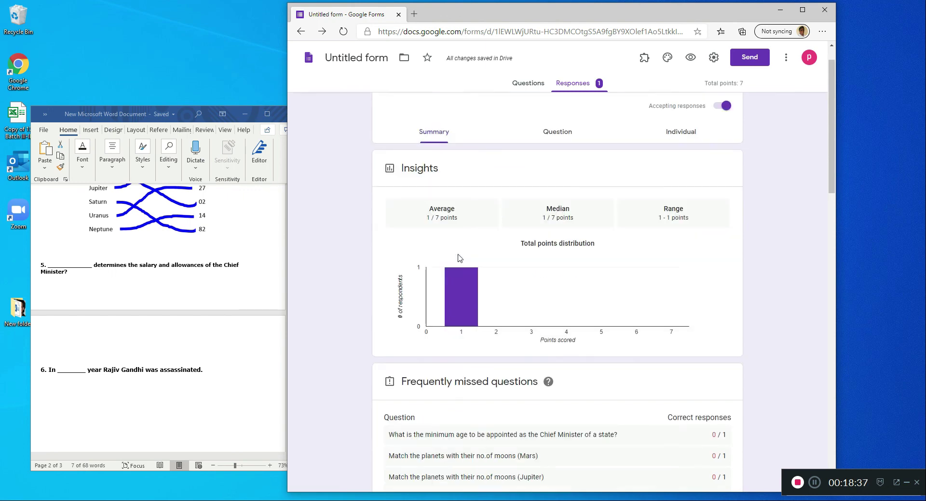
scroll(506, 274, "up", 5)
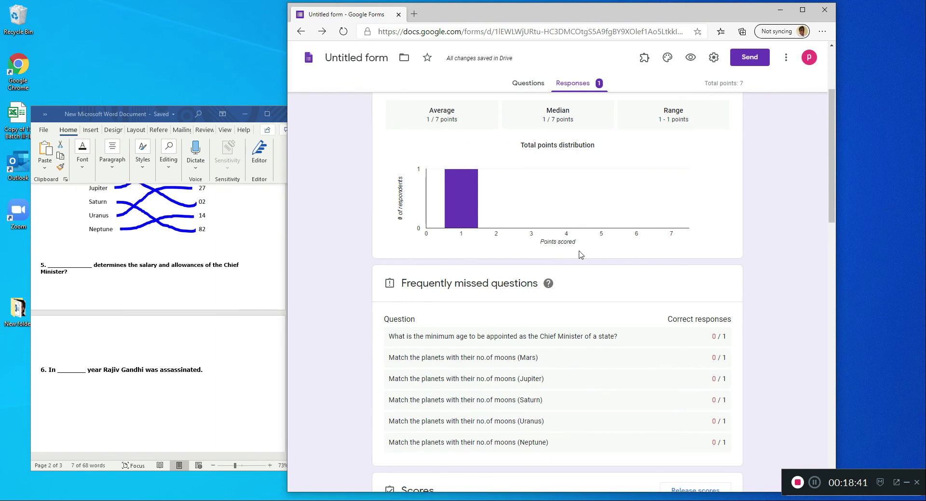
scroll(581, 256, "down", 4)
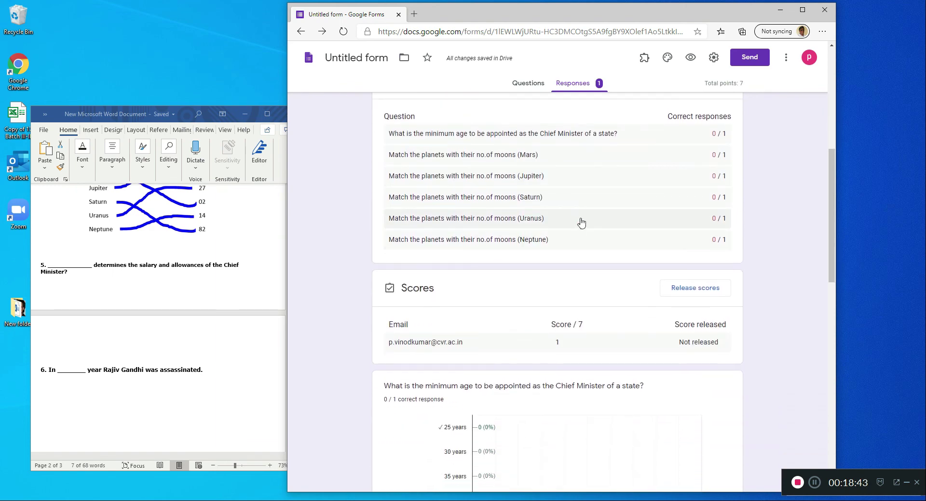
scroll(607, 227, "up", 4)
scroll(512, 341, "down", 1)
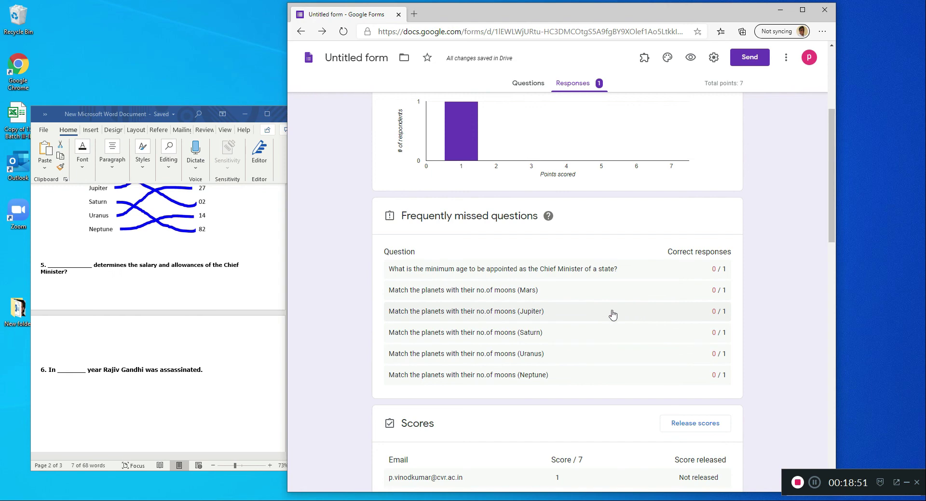
scroll(554, 319, "down", 1)
scroll(718, 272, "down", 3)
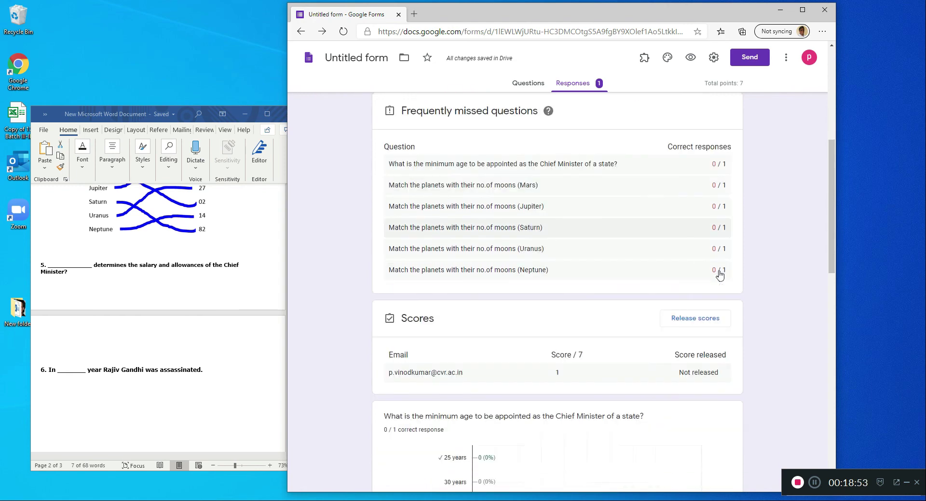
scroll(626, 272, "up", 8)
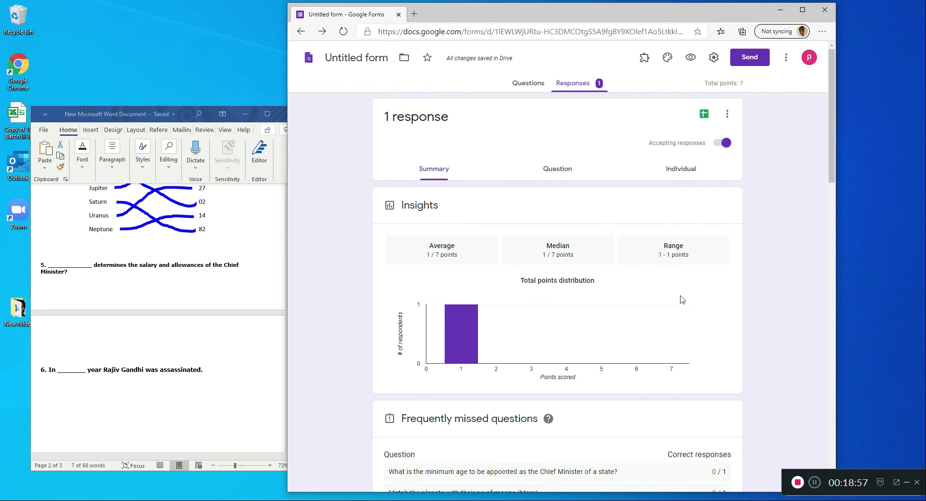
- Grade the response to the Chief Minister's salary and allowances question with 0 points and save it
left_click(557, 173)
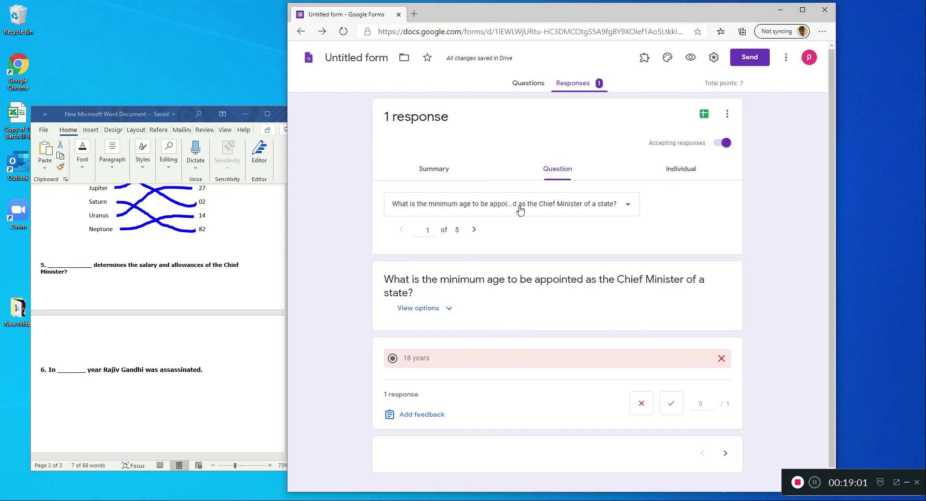
left_click(511, 212)
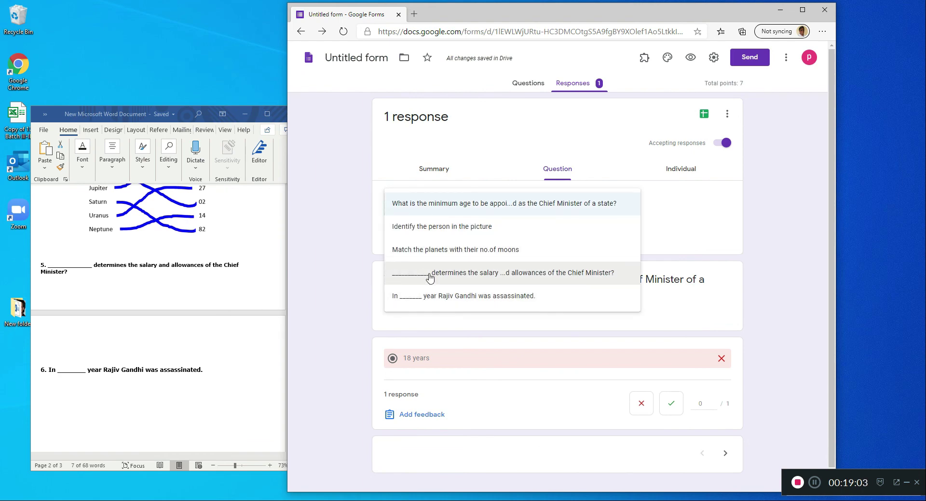
left_click(522, 275)
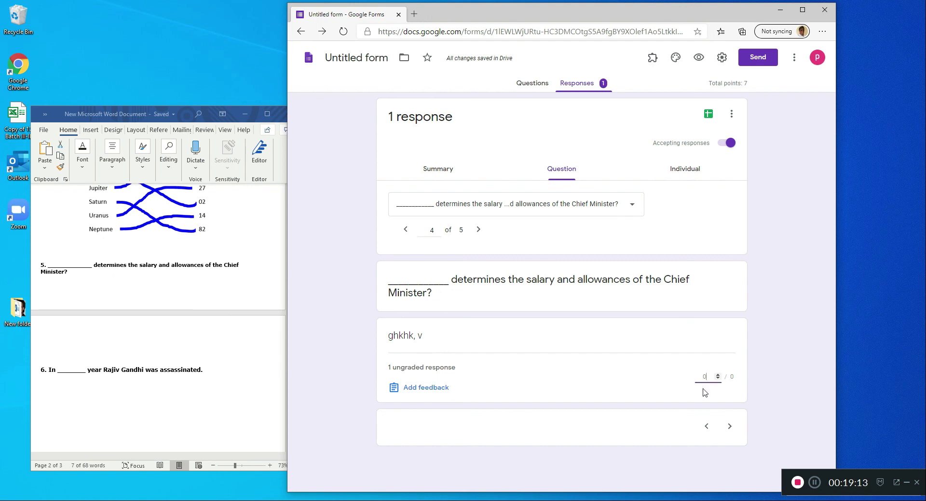
left_click(714, 480)
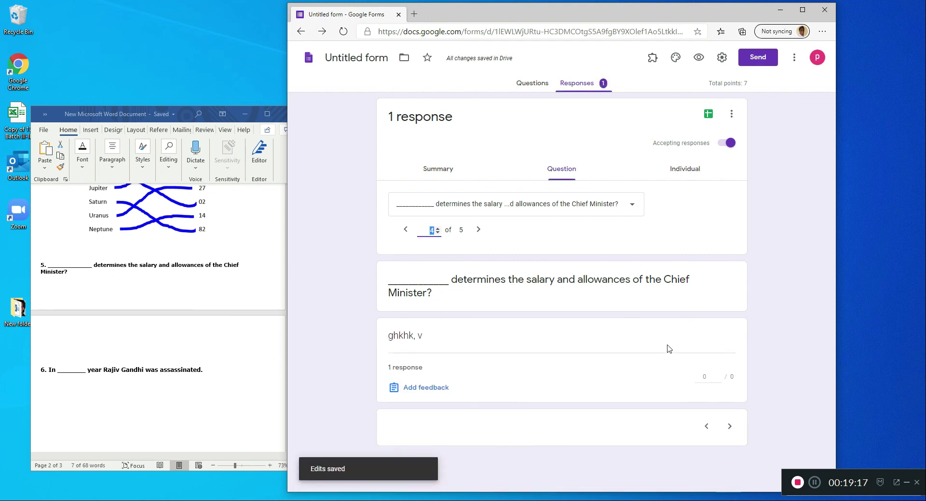
- Grade the response to "In _______ year Rajiv Gandhi was assassinated." with 1 point, save it and return to the responses summary
left_click(542, 205)
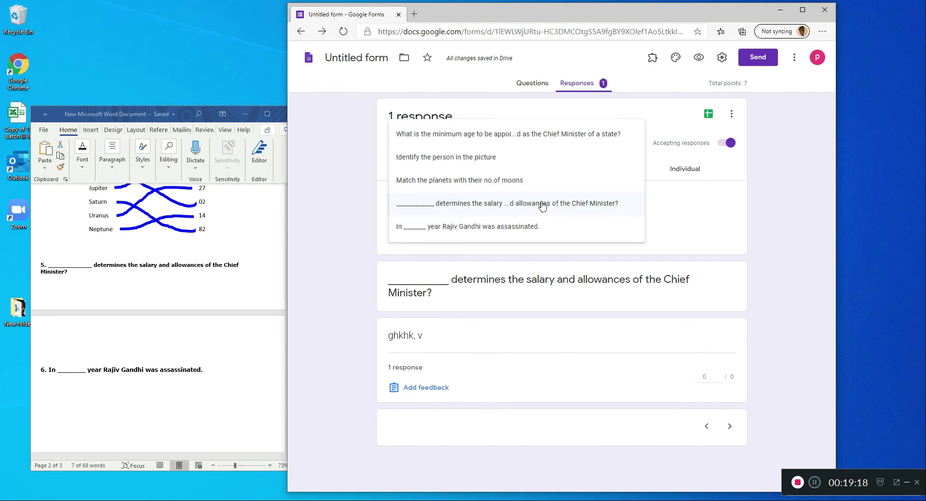
left_click(497, 228)
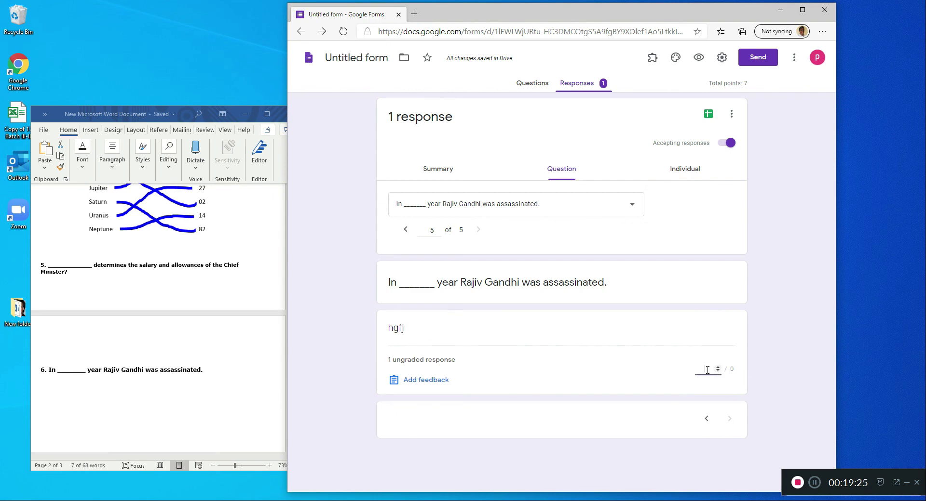
left_click(713, 481)
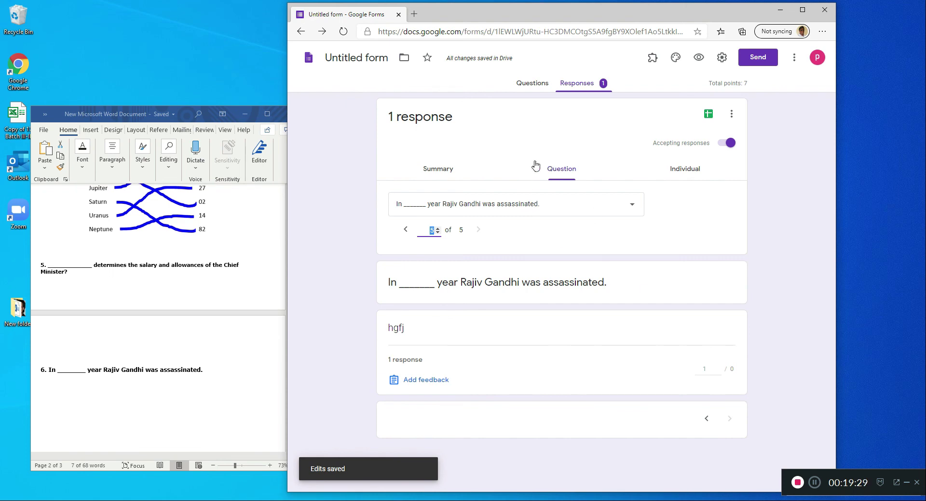
left_click(436, 172)
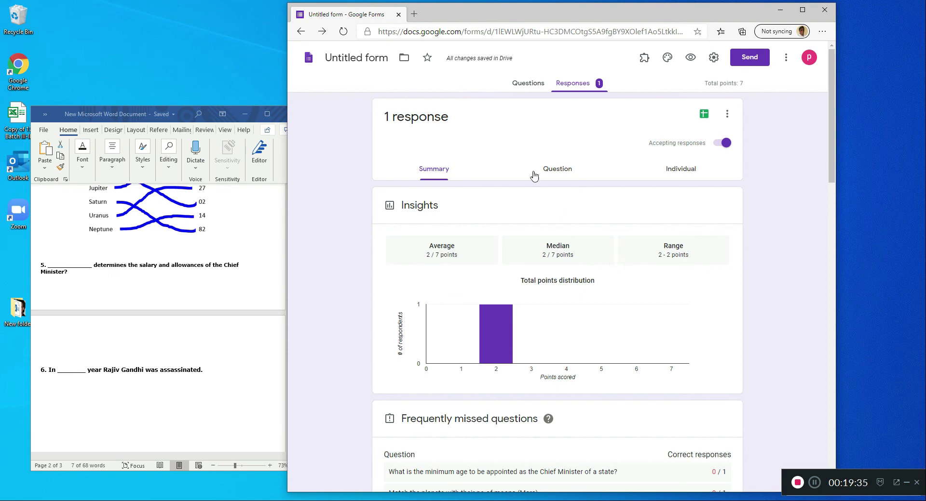
- View the individual response and the list of respondents, and return to the form's questions
left_click(679, 174)
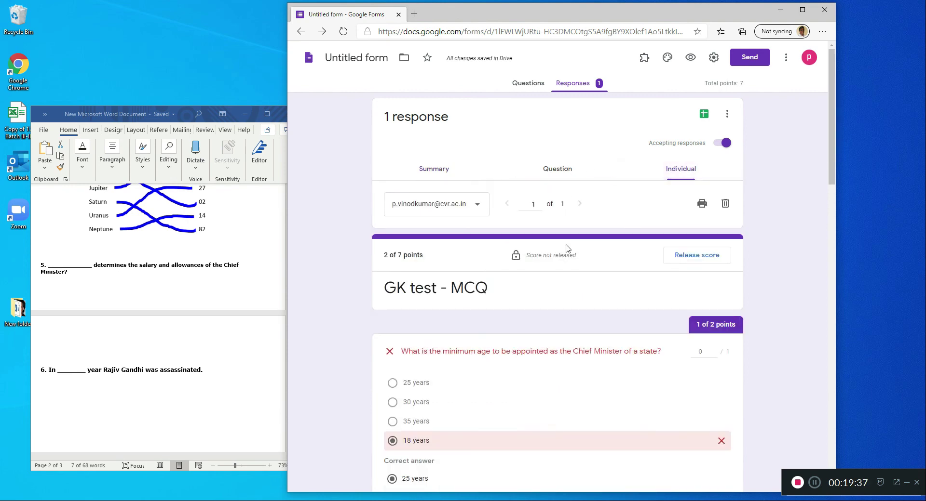
left_click(476, 208)
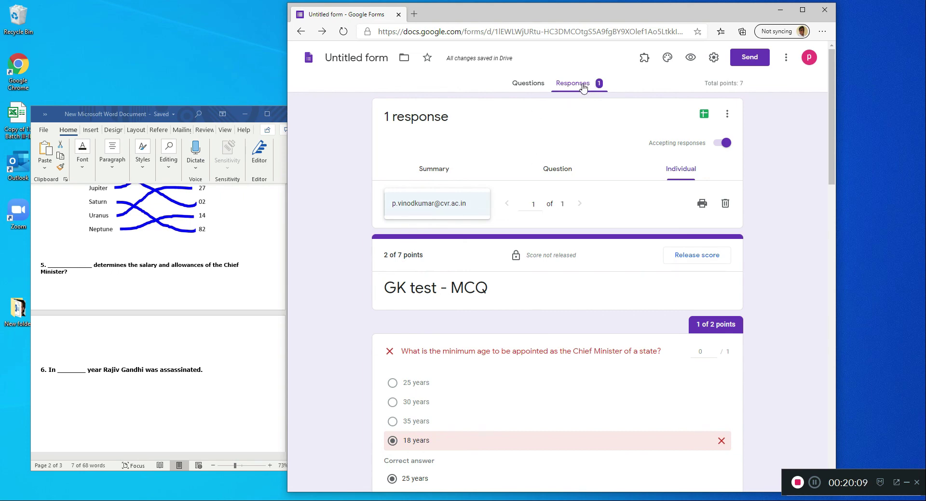
left_click(536, 86)
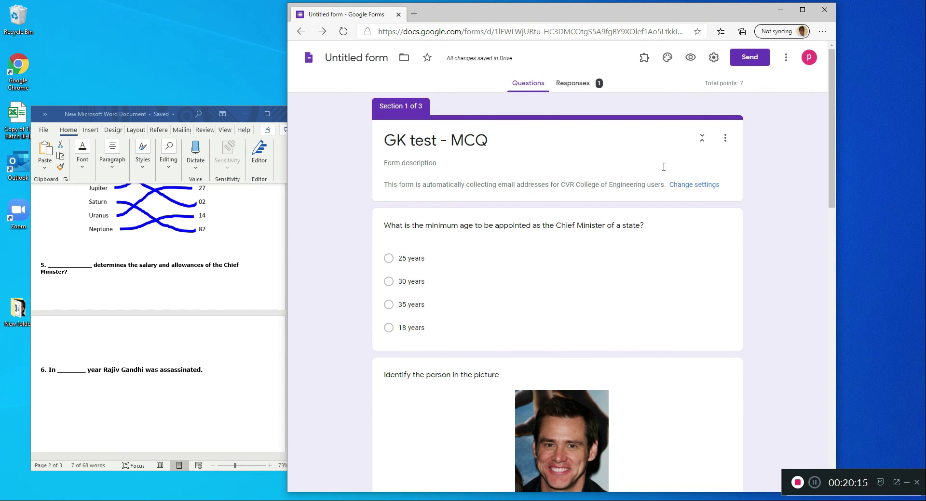
- Start adding collaborators to the form and enter the first colleague's e-mail address as an editor
left_click(786, 60)
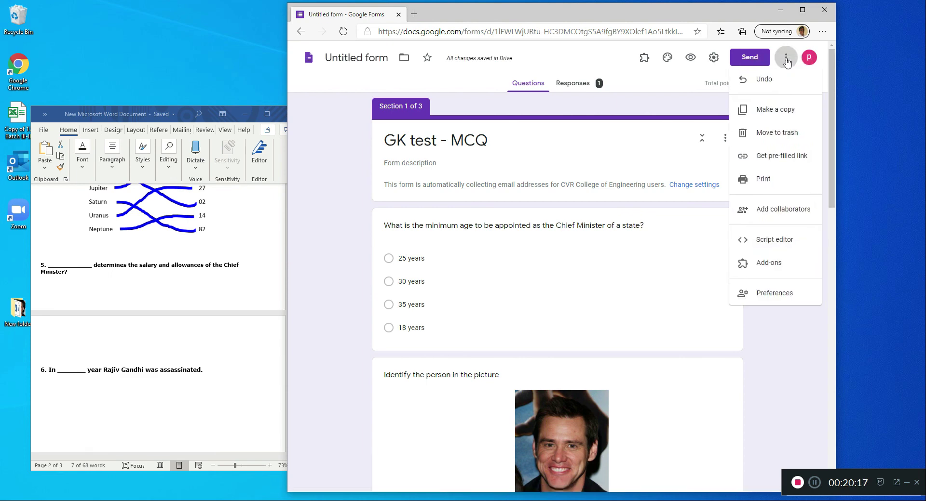
left_click(762, 215)
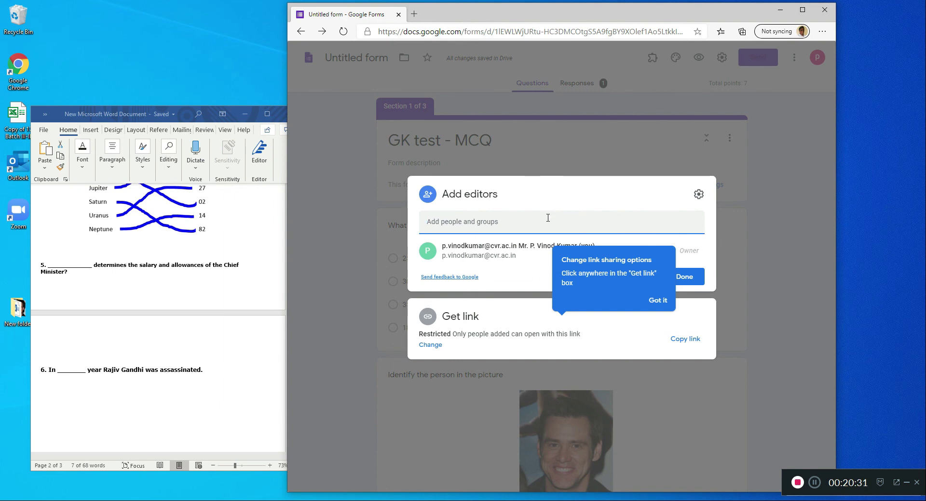
left_click(502, 250)
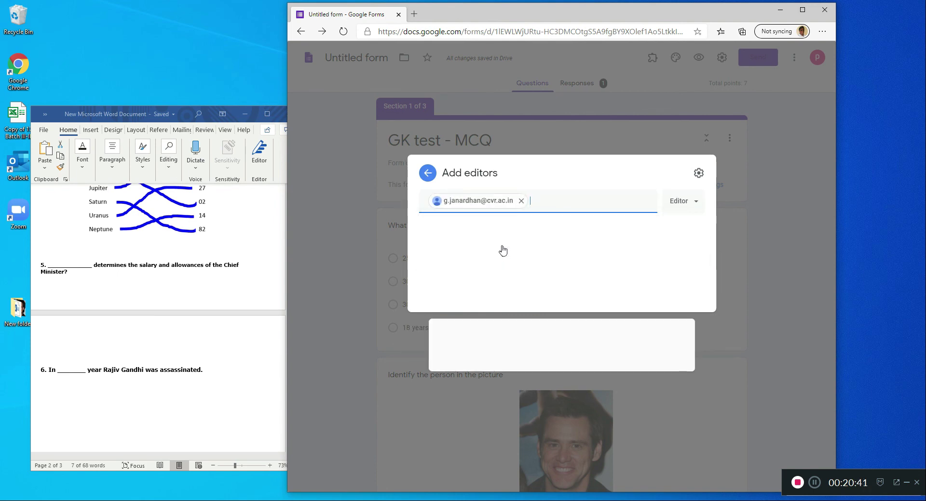
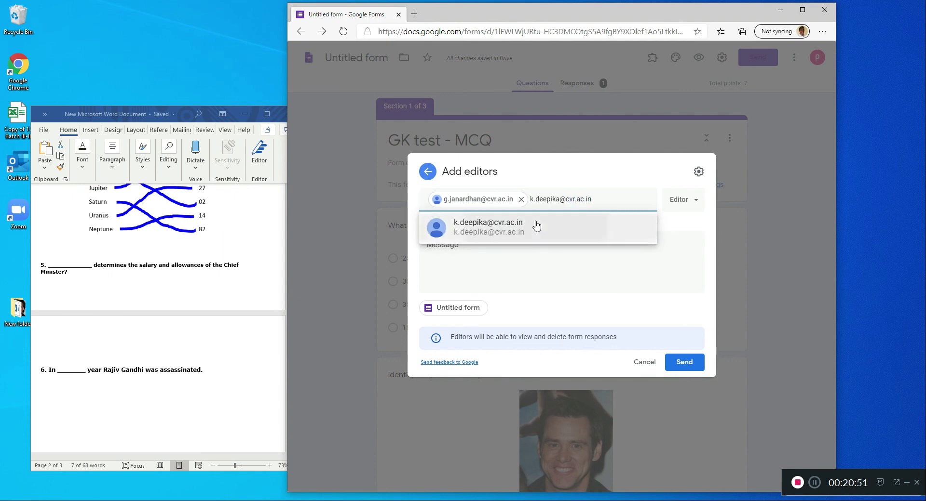
- Add a second colleague's e-mail address to the invitation with the Editor role
left_click(534, 227)
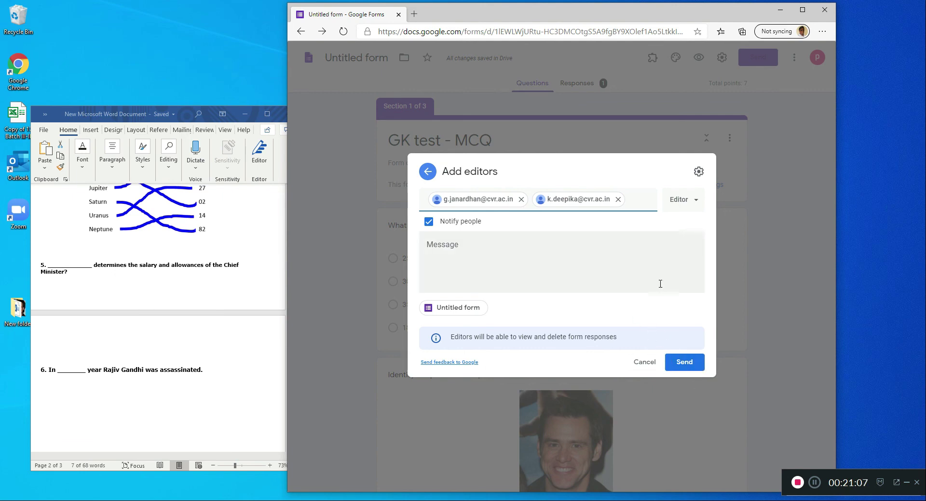
- Cancel the editor invitation without sending it and close the sharing dialog
left_click(645, 362)
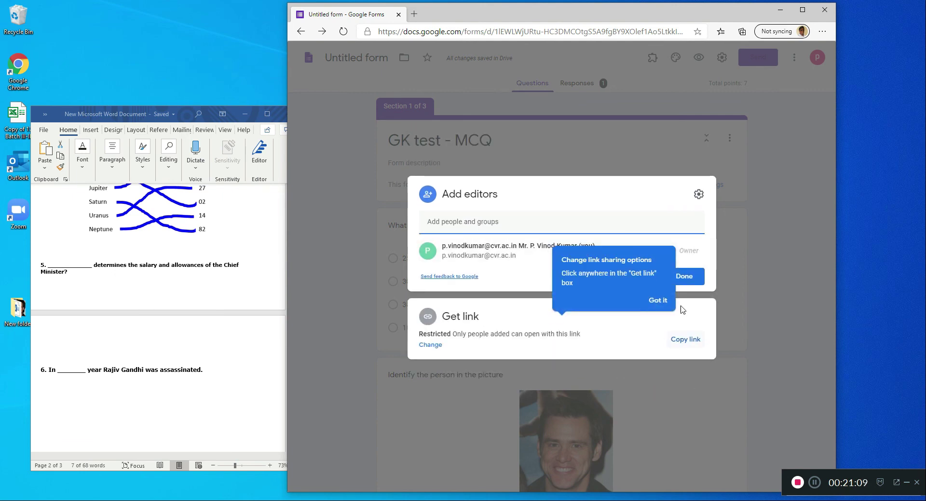
left_click(733, 332)
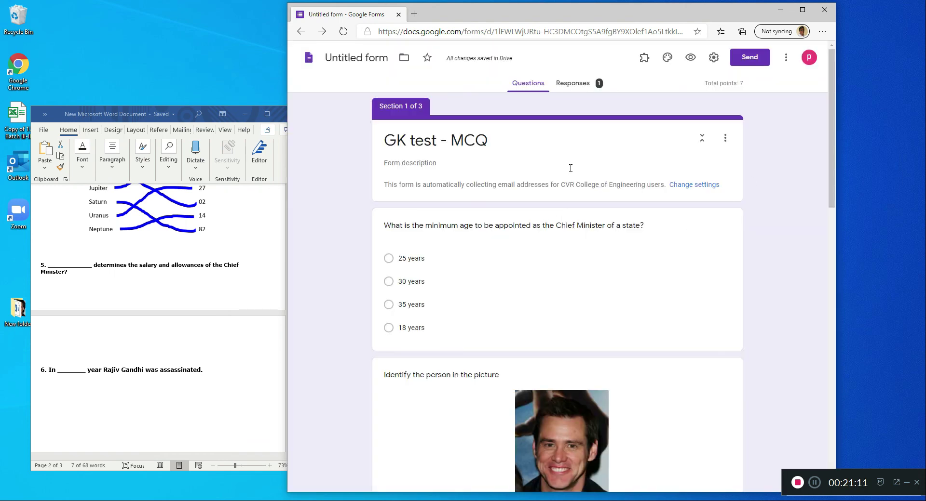